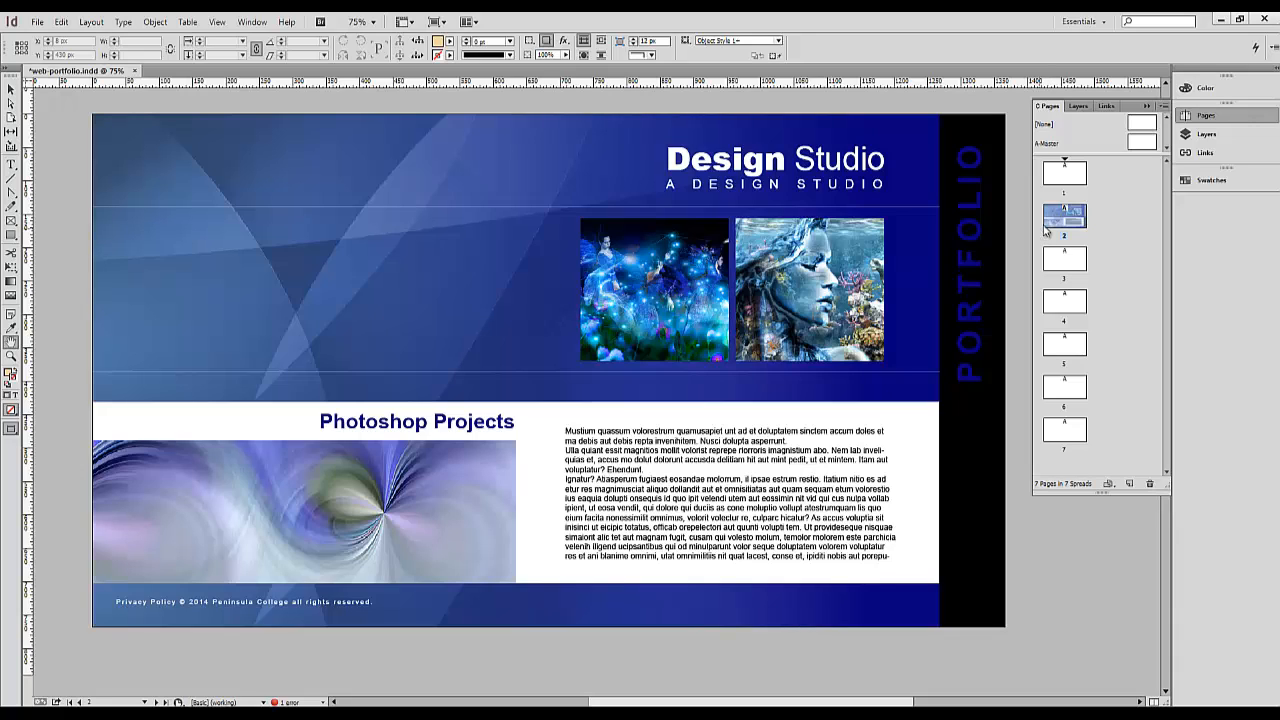
Step: Copy every object on page 2 and paste them in place on page 3
click(62, 22)
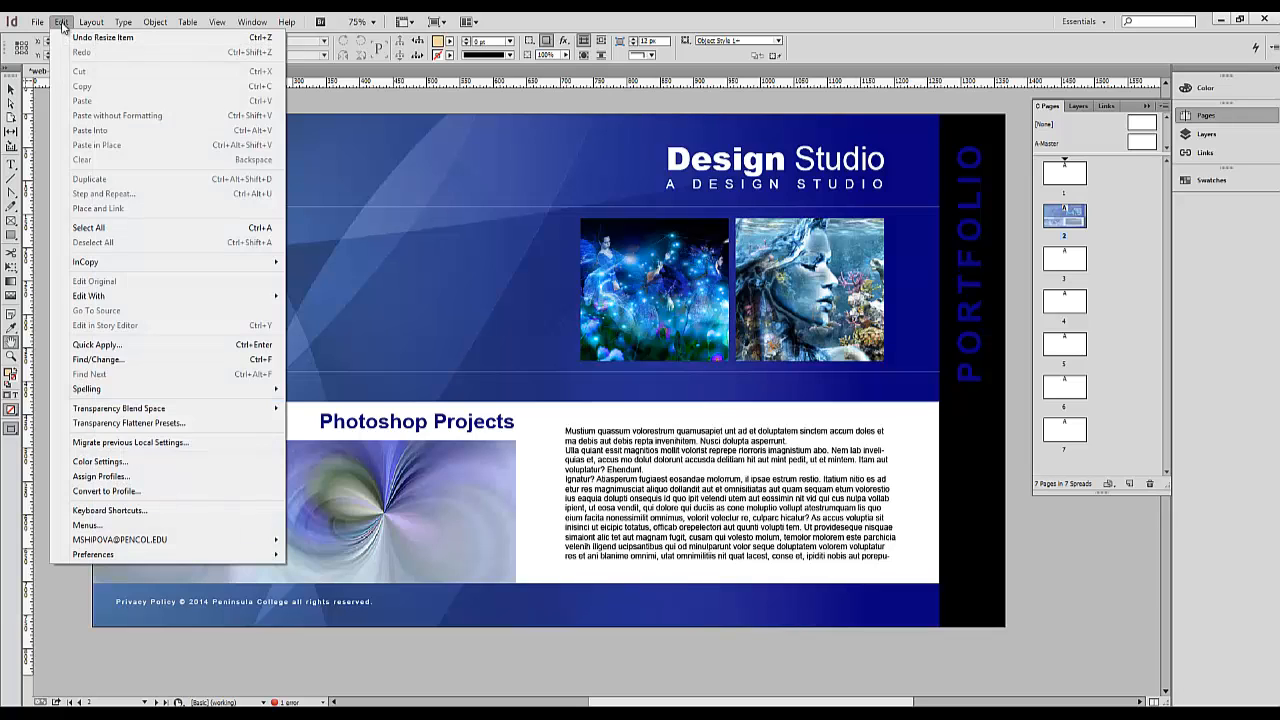
click(110, 229)
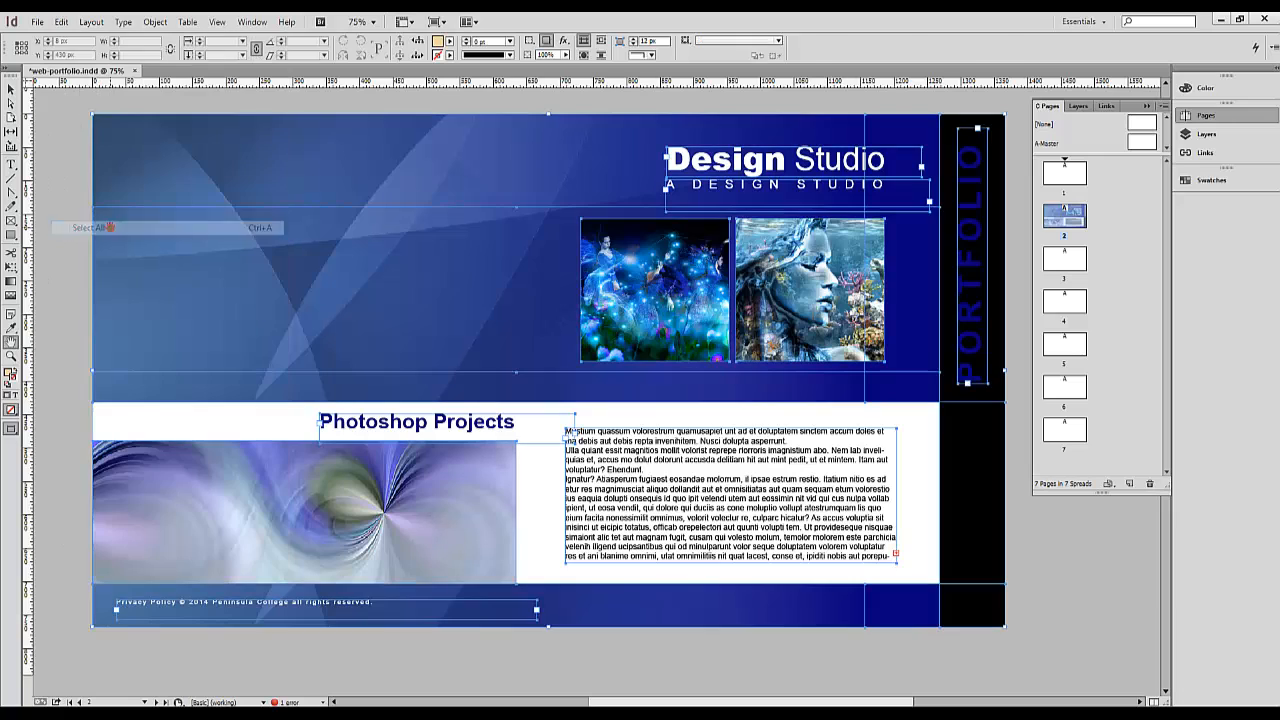
click(62, 22)
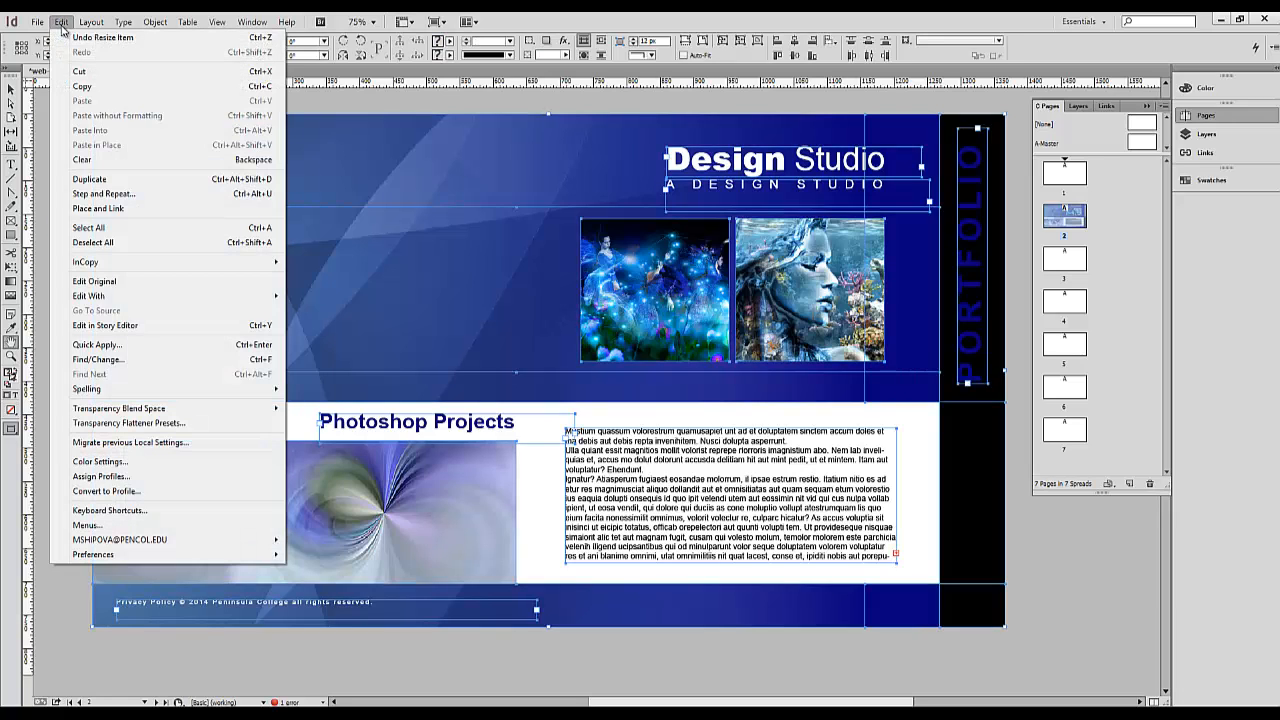
click(80, 88)
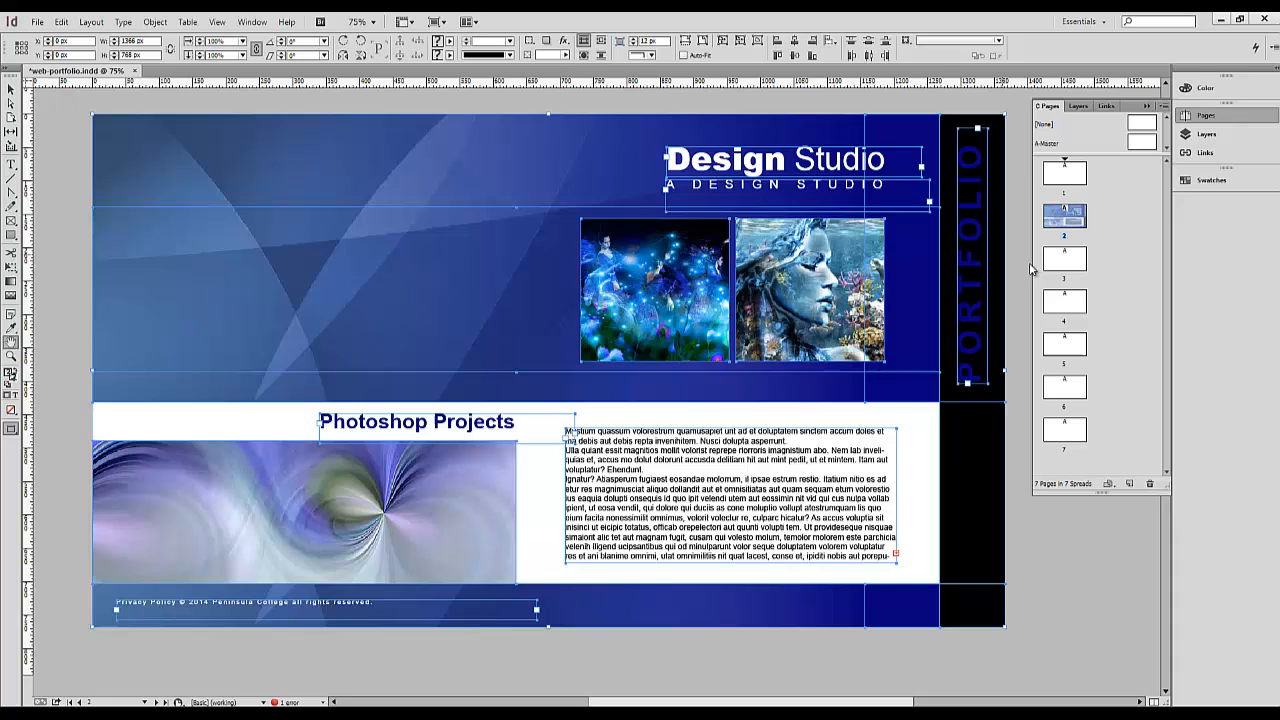
double_click(1080, 262)
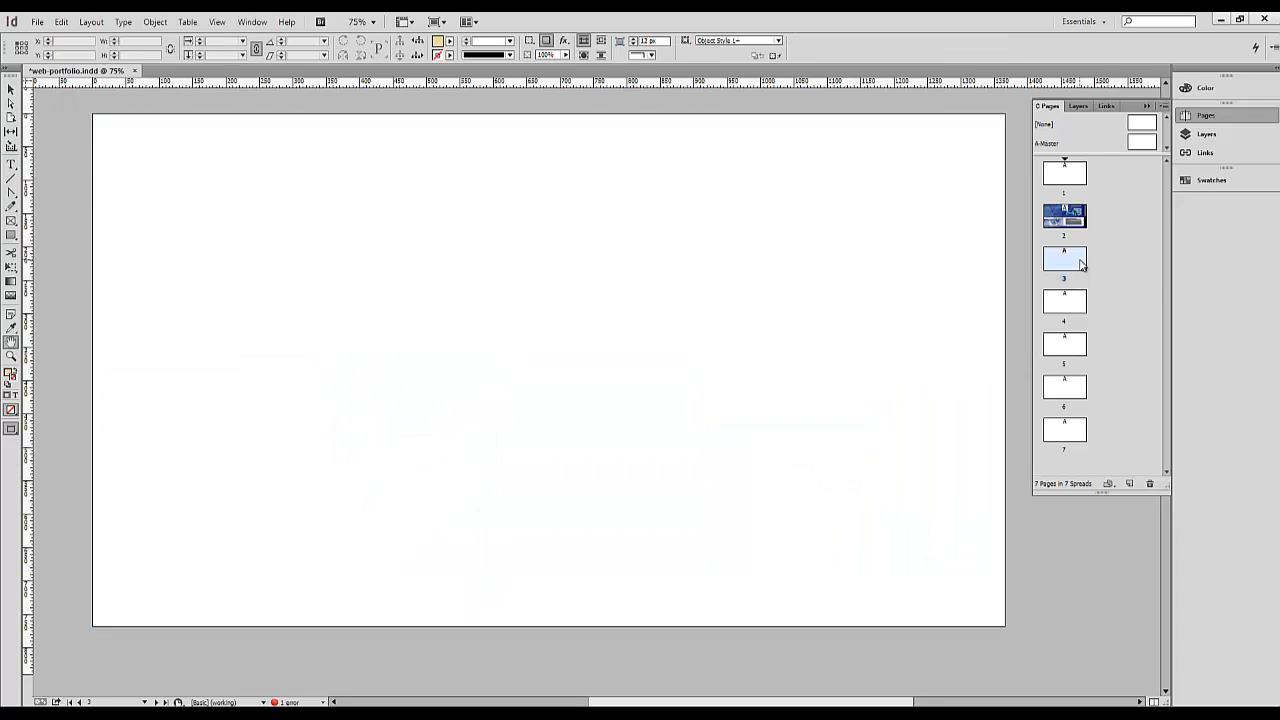
click(61, 21)
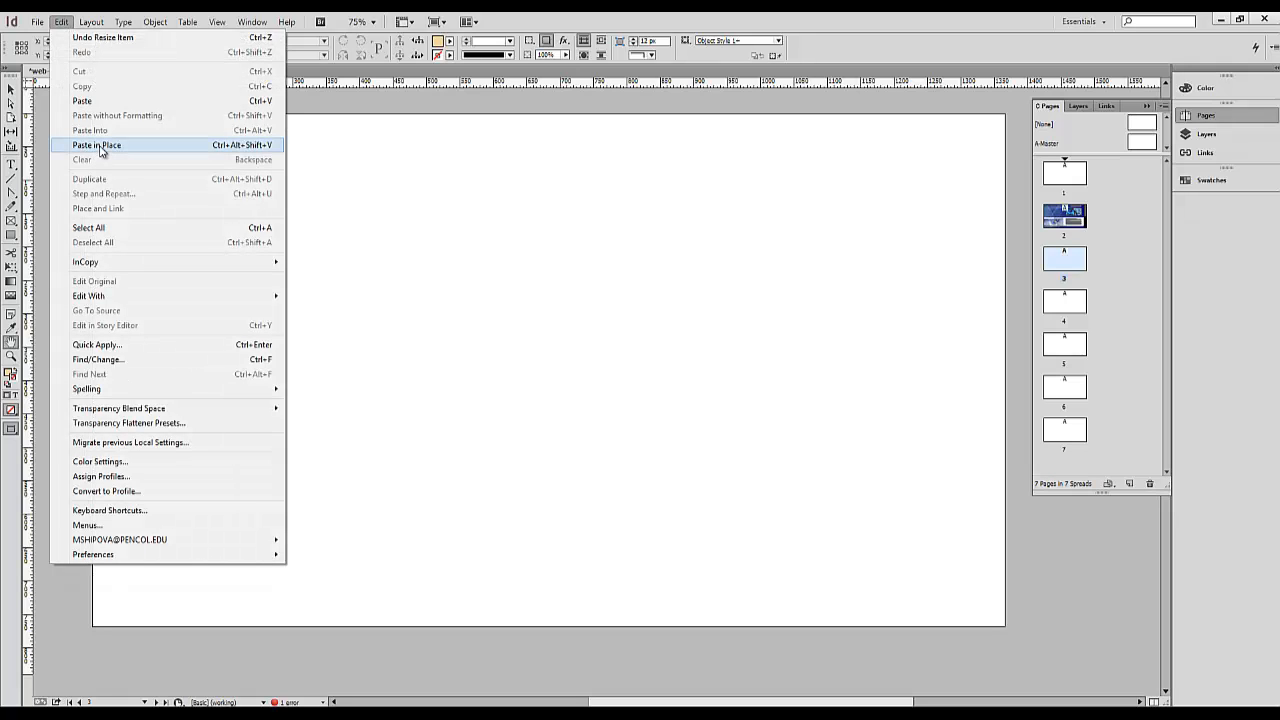
click(97, 145)
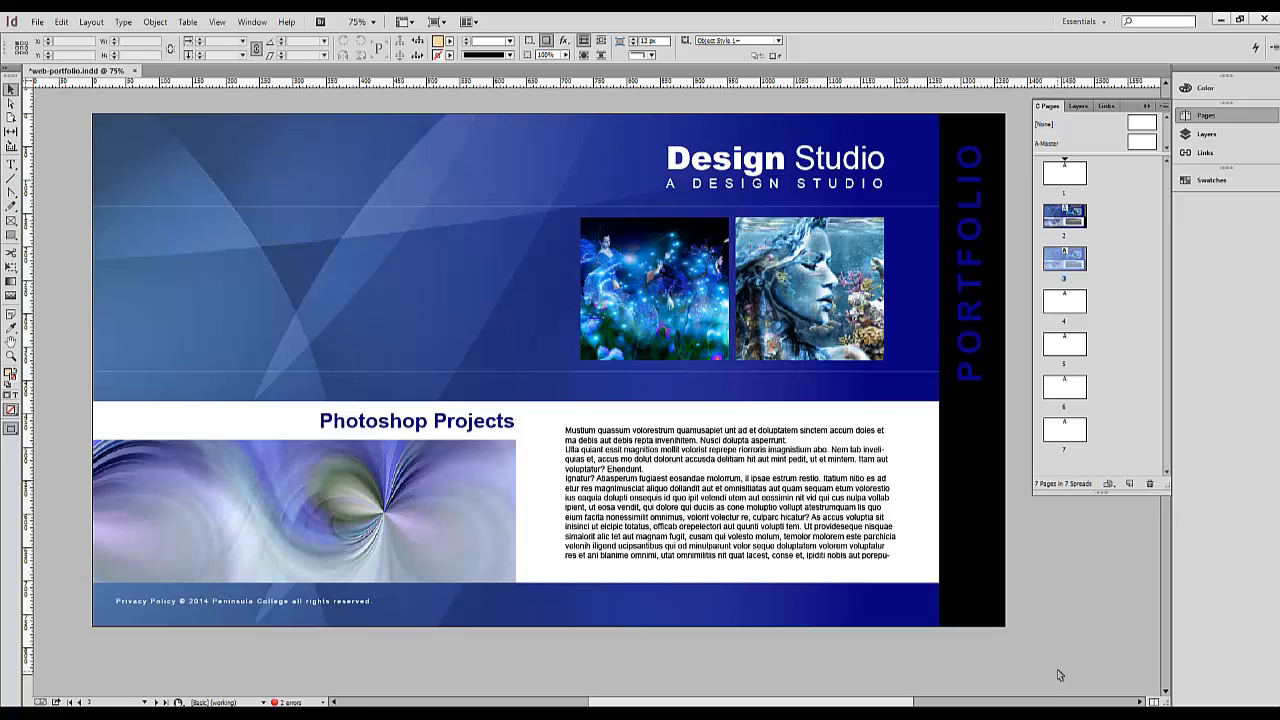
Step: Delete the two square pictures and the abstract swirl image from page 3
click(716, 313)
key(Delete)
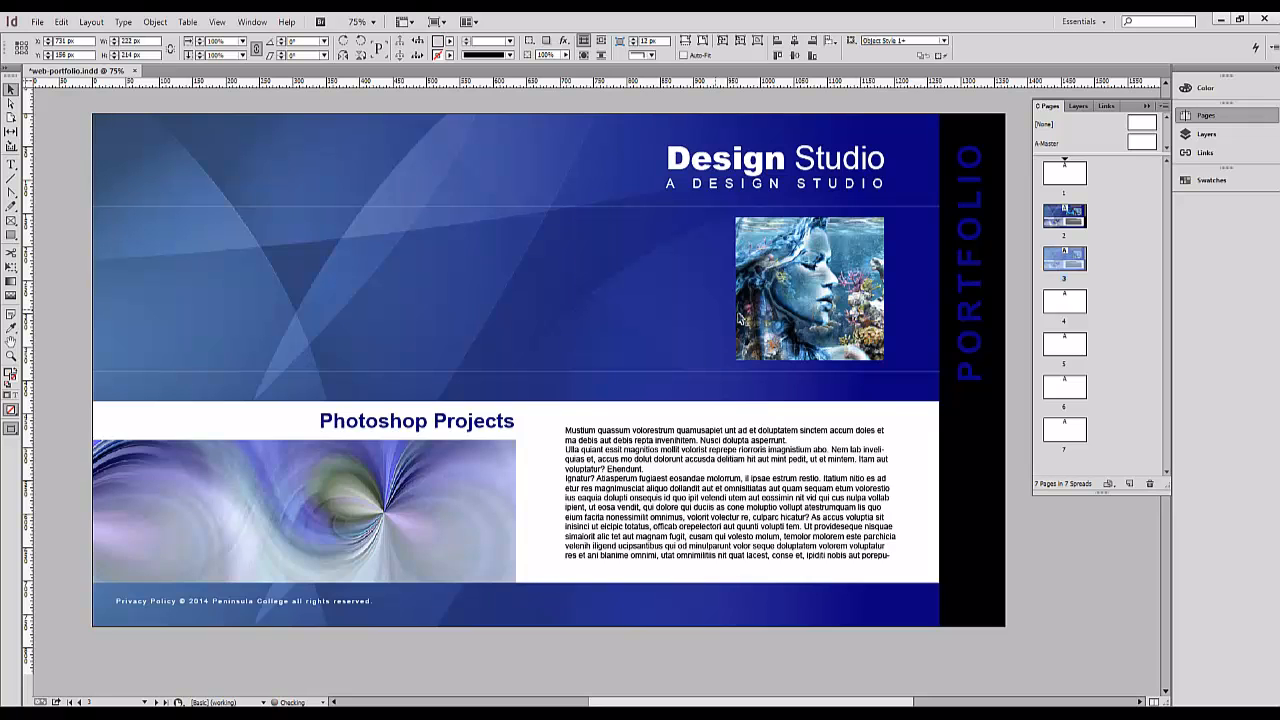
click(758, 317)
key(Delete)
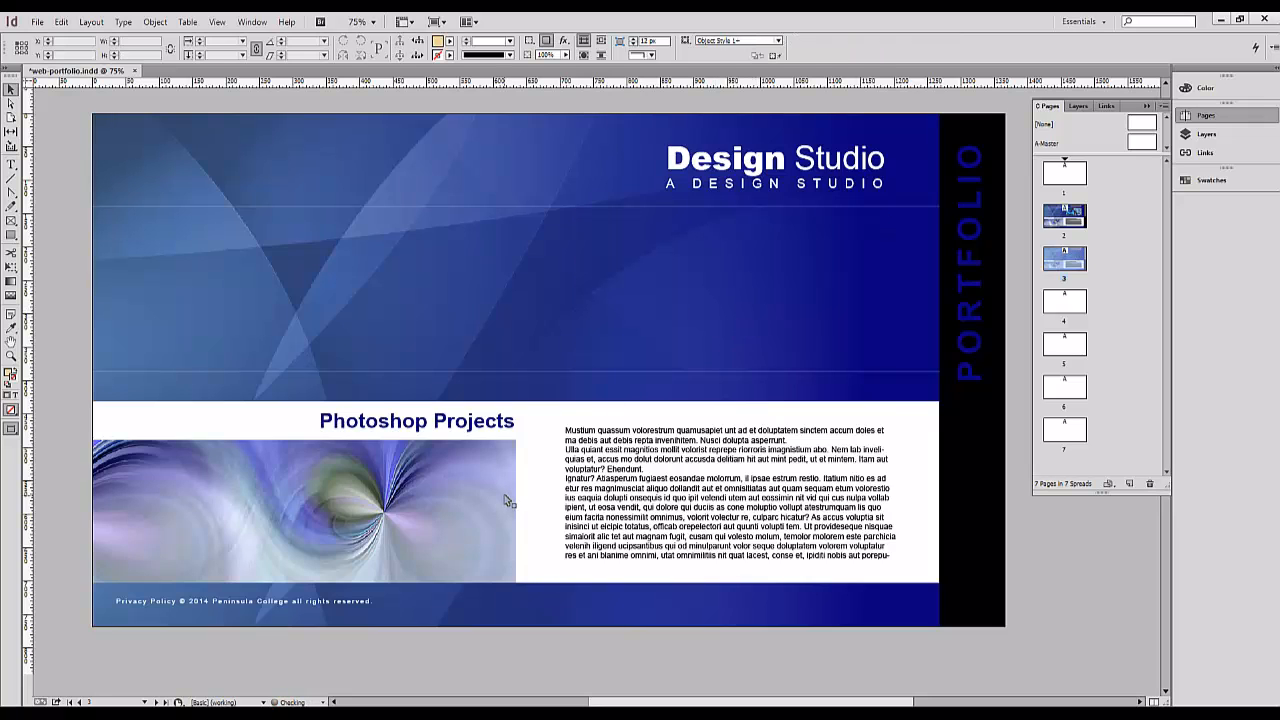
click(505, 497)
key(Delete)
Step: Shorten the header background to about 212 px high and move the lower horizontal line up to just inside its bottom edge
click(896, 390)
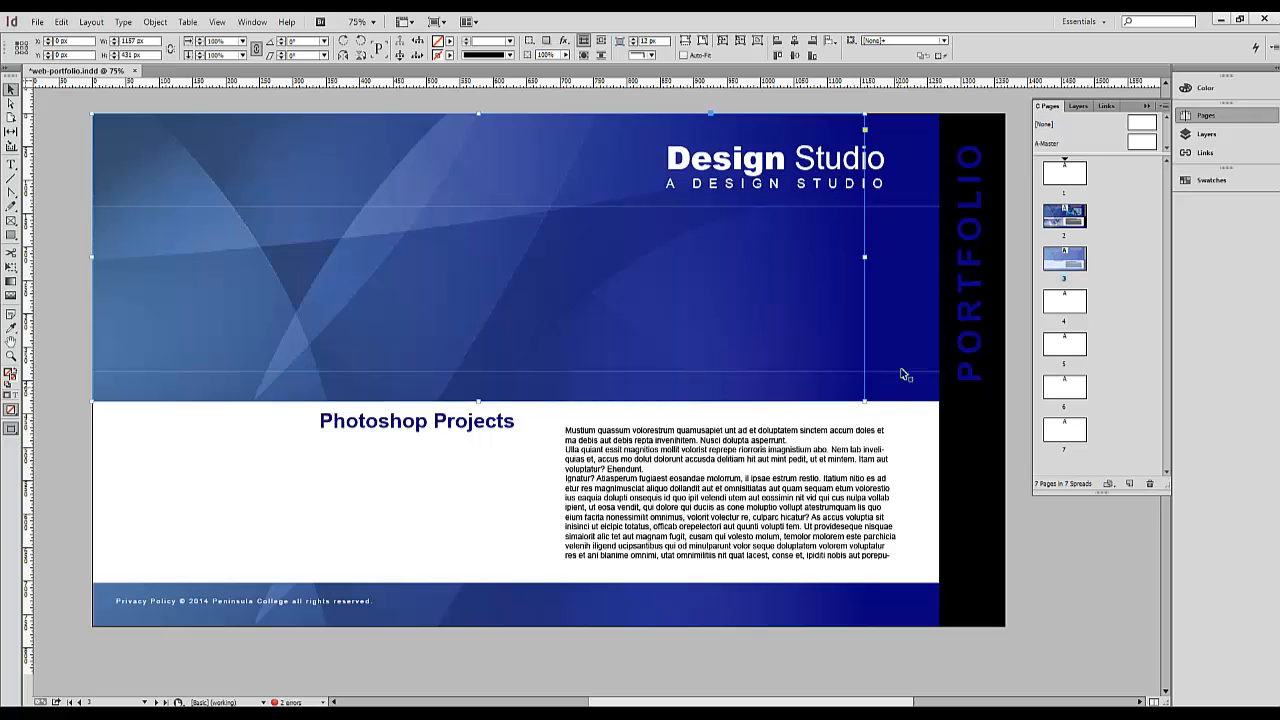
shift+click(908, 345)
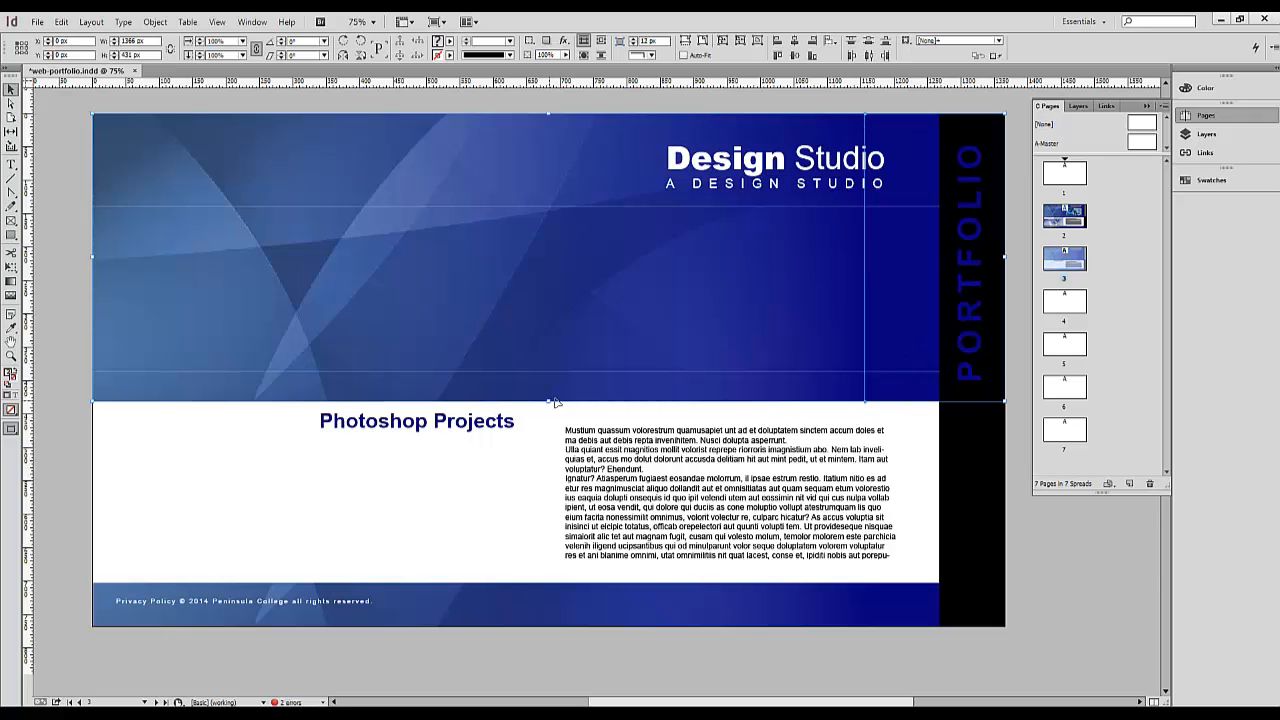
drag(548, 401, 553, 254)
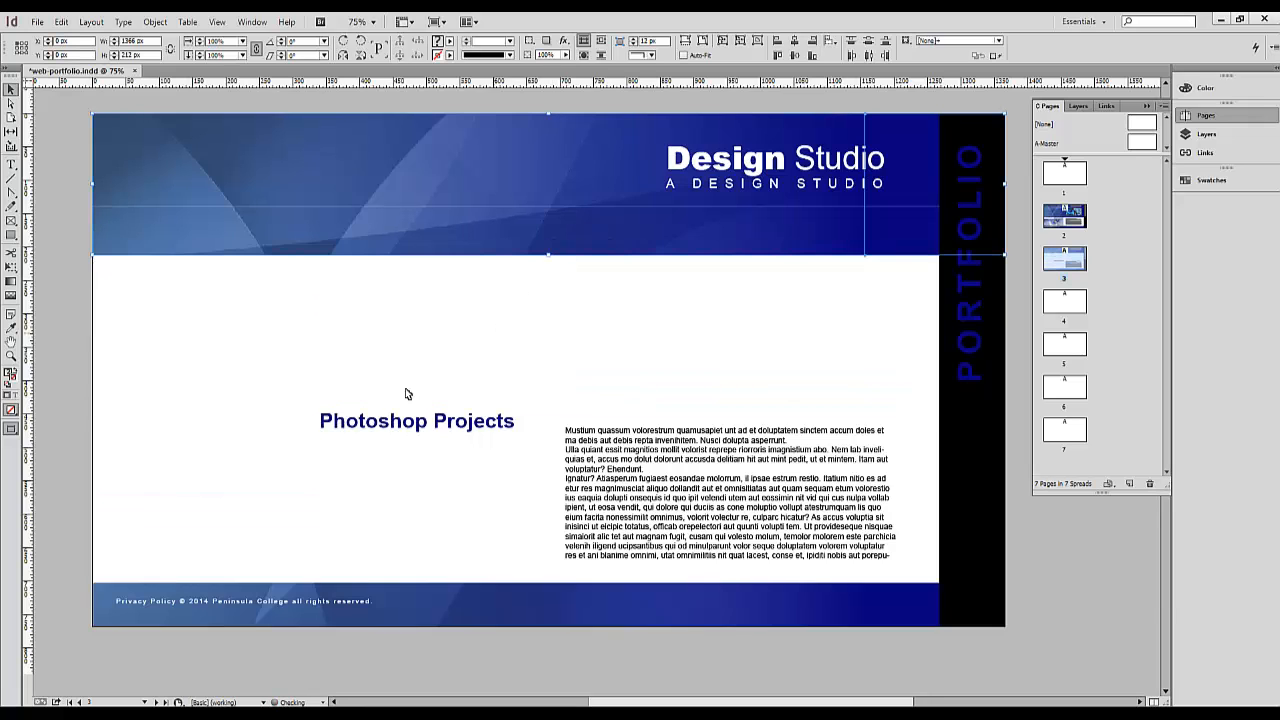
click(214, 371)
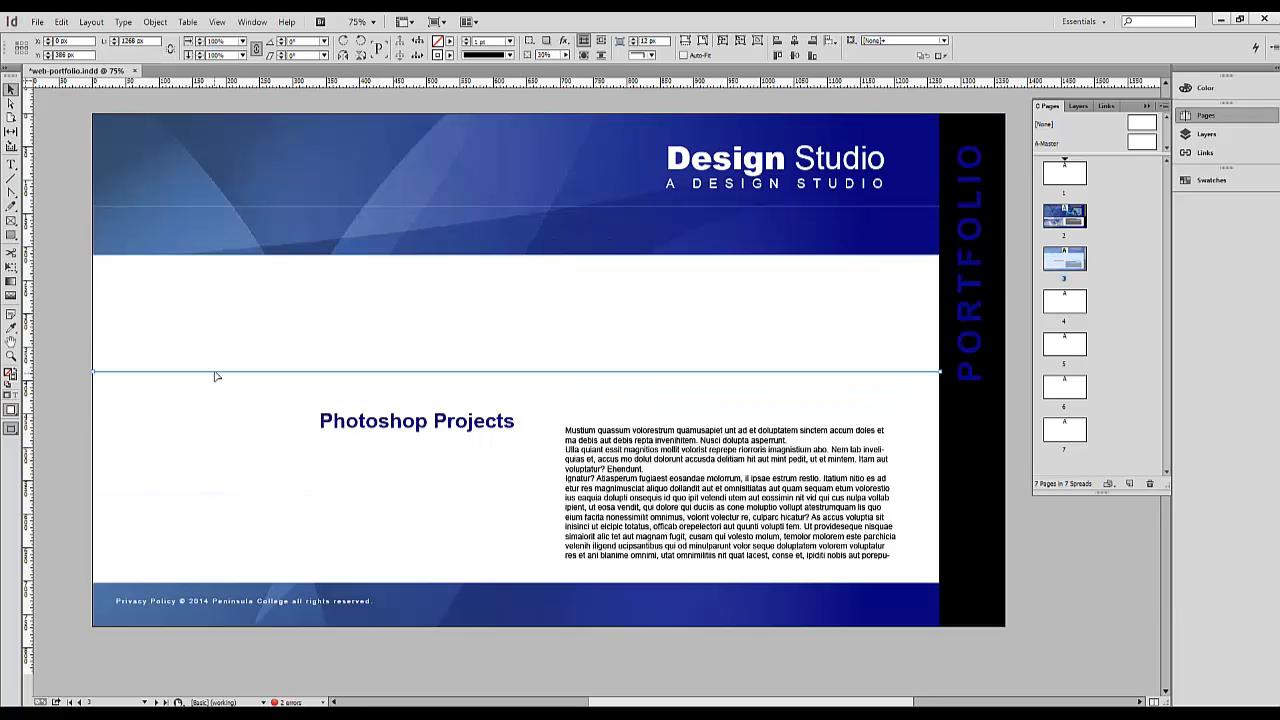
drag(214, 374, 216, 246)
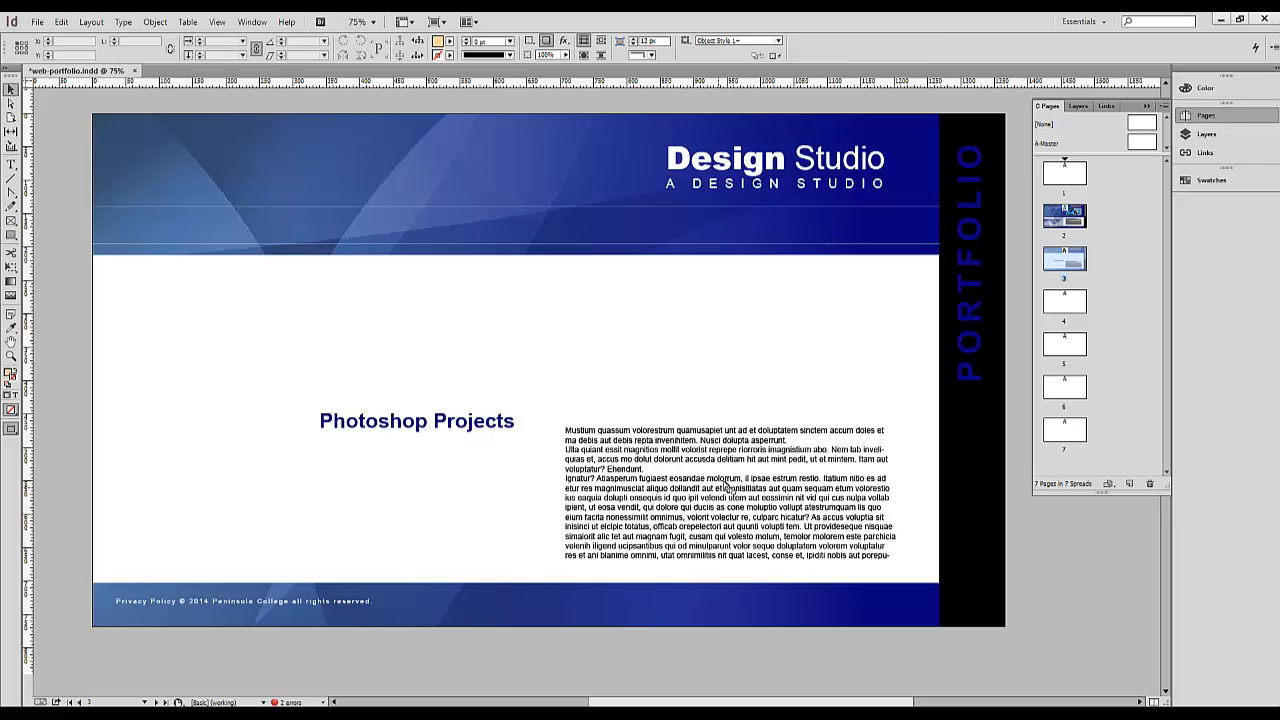
Step: Delete the body text frame and move the "Photoshop Projects" heading into the header, opposite the Design Studio title
click(720, 490)
key(Delete)
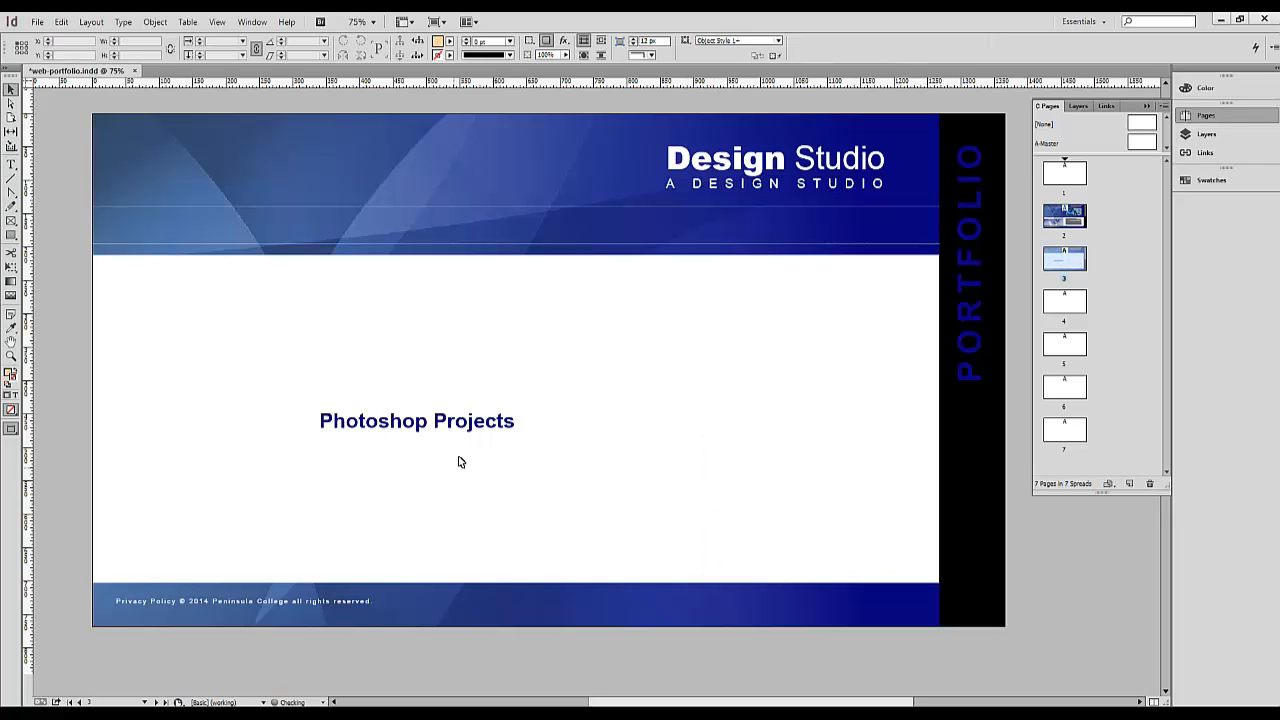
click(463, 427)
drag(463, 427, 127, 165)
Step: Change the "Photoshop Projects" heading's text colour to the Paper swatch
double_click(337, 180)
click(498, 44)
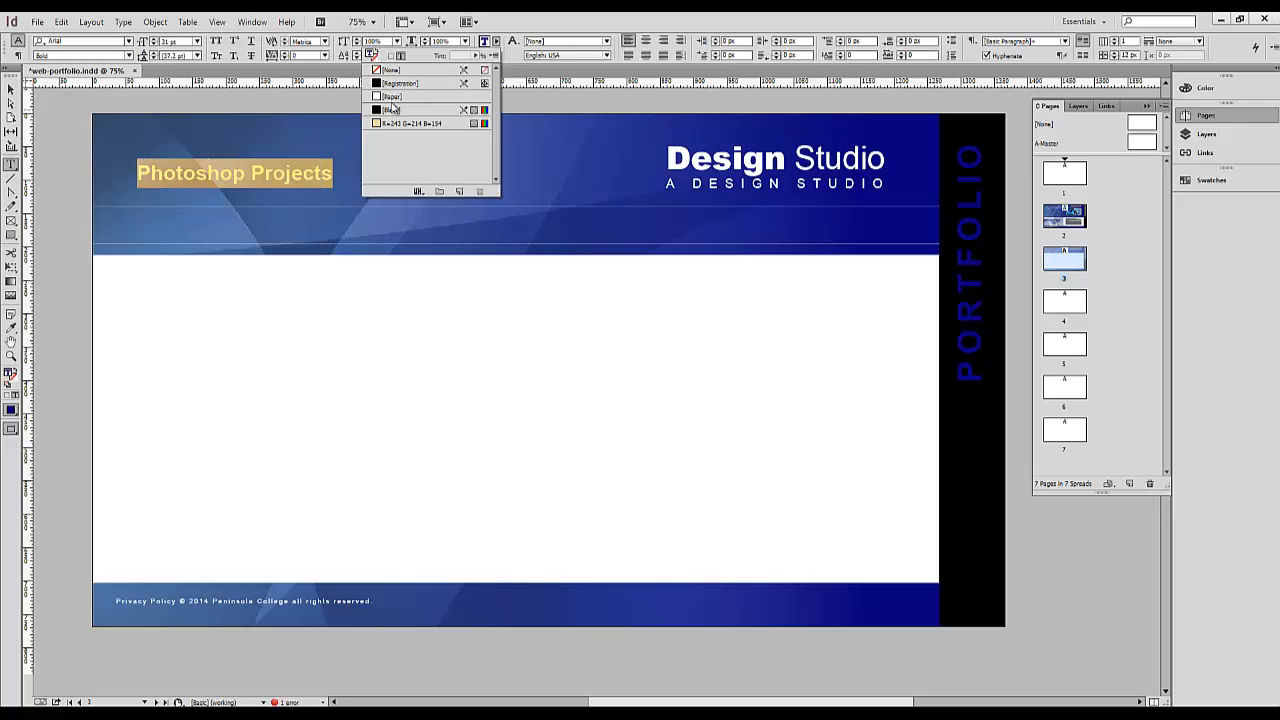
click(397, 95)
key(Escape)
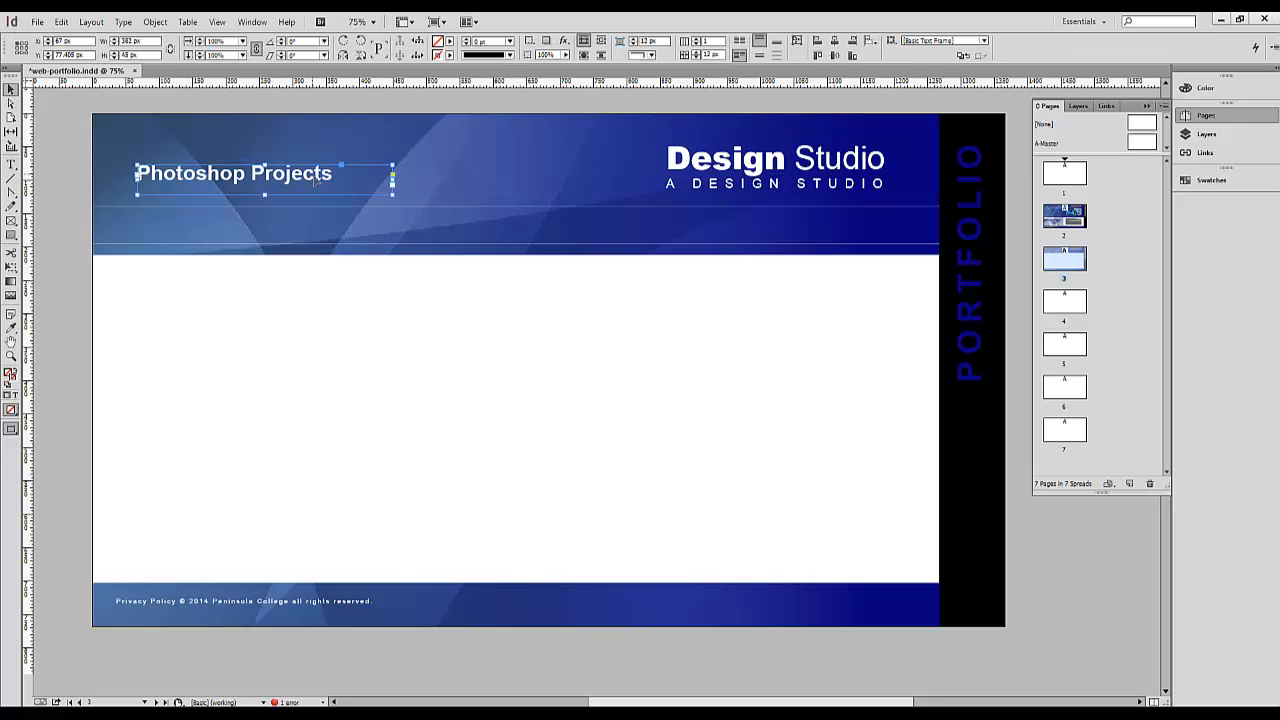
Step: Duplicate the heading between the two header lines and replace the copy's text with "Recent work"
drag(315, 176, 128, 205)
click(11, 164)
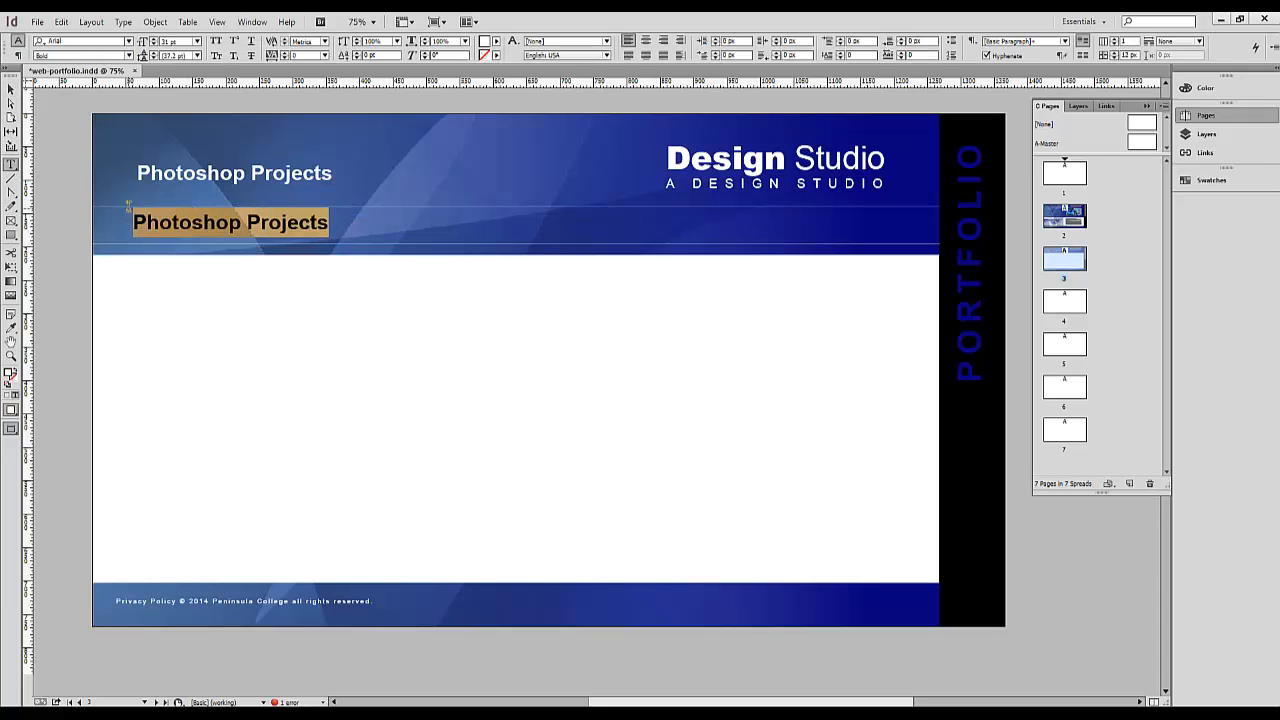
text(Recent wo)
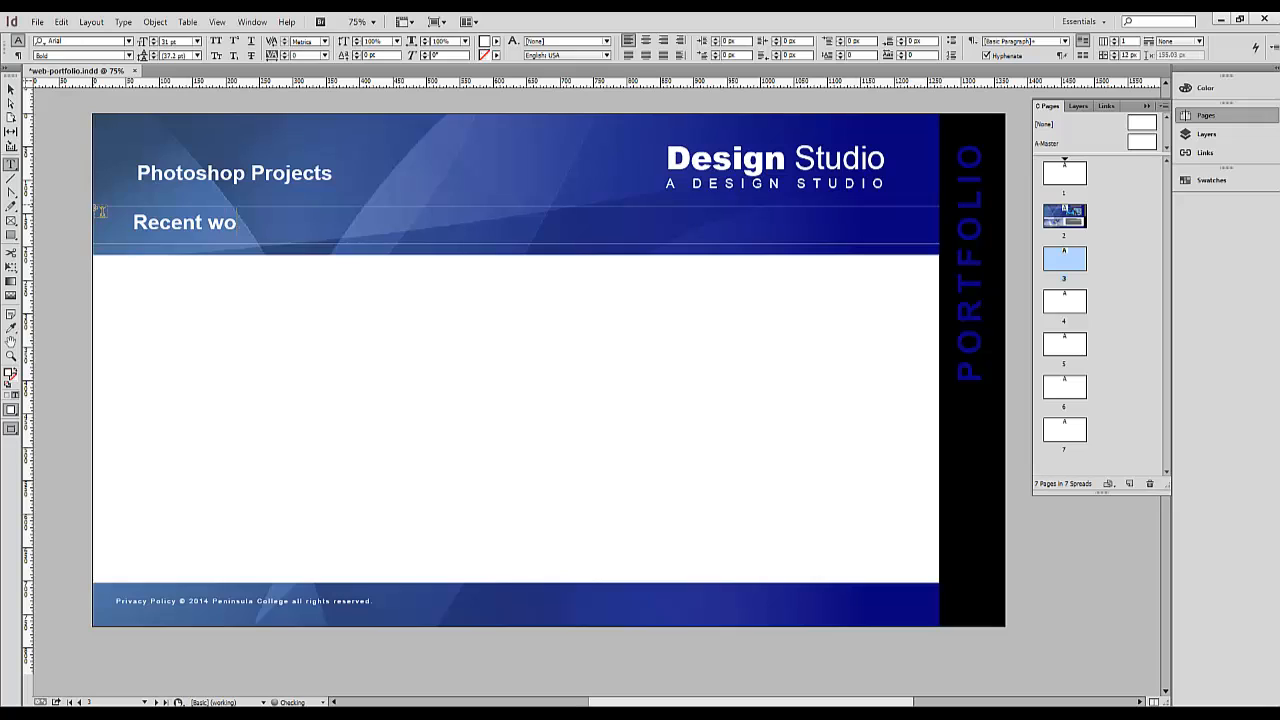
text(rk)
Step: Set the "Recent work" text to 20 pt and place it under the end of the "Photoshop Projects" heading
drag(260, 226, 133, 192)
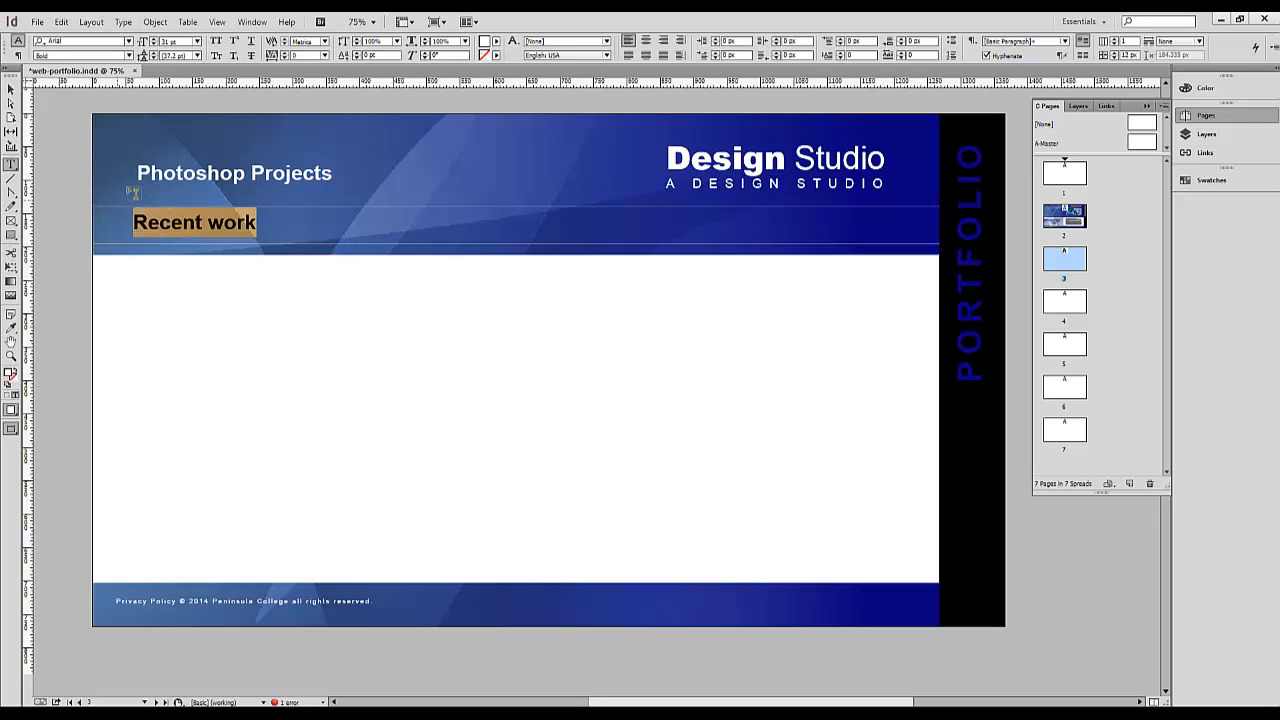
click(198, 43)
click(180, 172)
key(Escape)
click(170, 365)
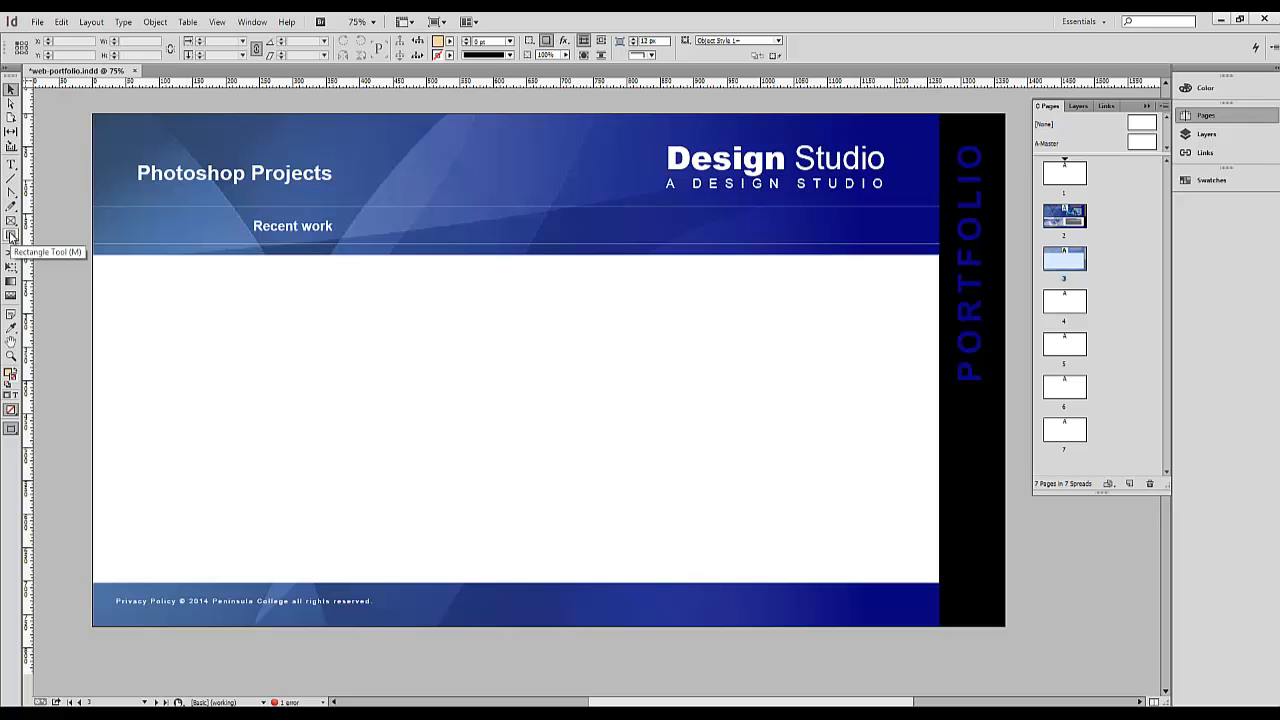
Step: Draw a grid of rectangles, five columns by two rows, about 1144 by 393 px overall in the white area
click(11, 236)
drag(138, 292, 891, 551)
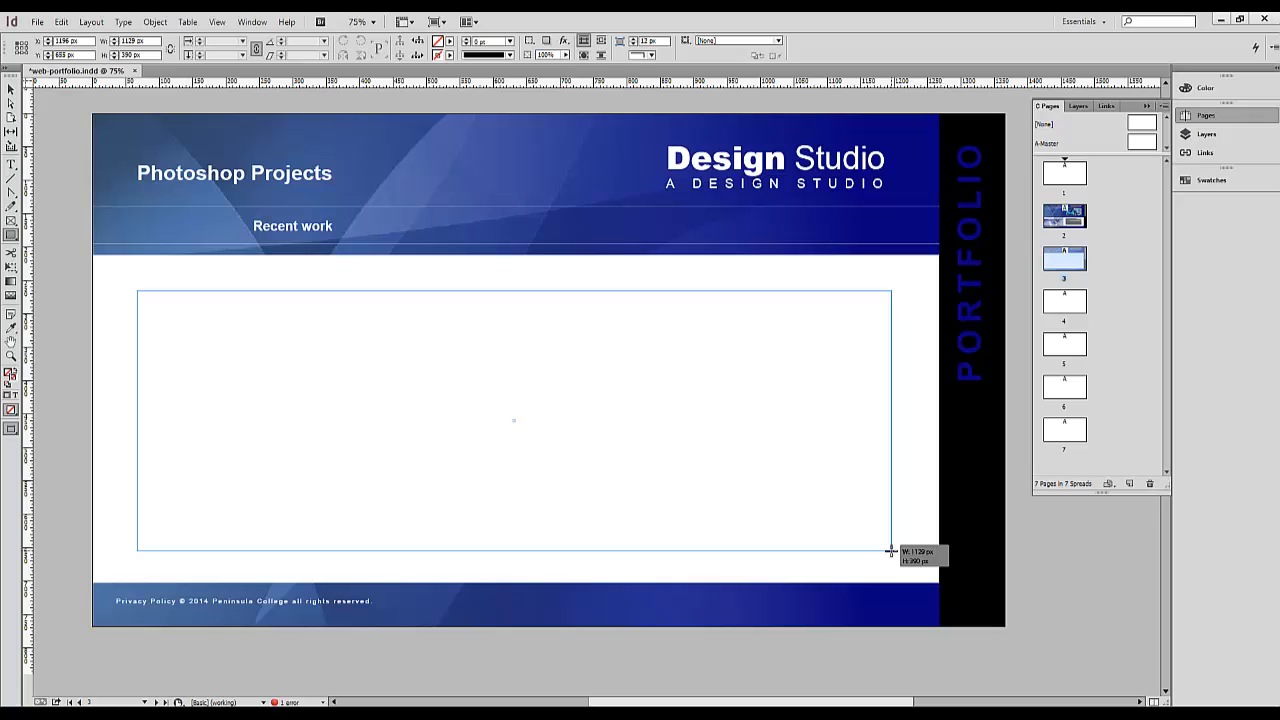
key(Right)
key(Right)
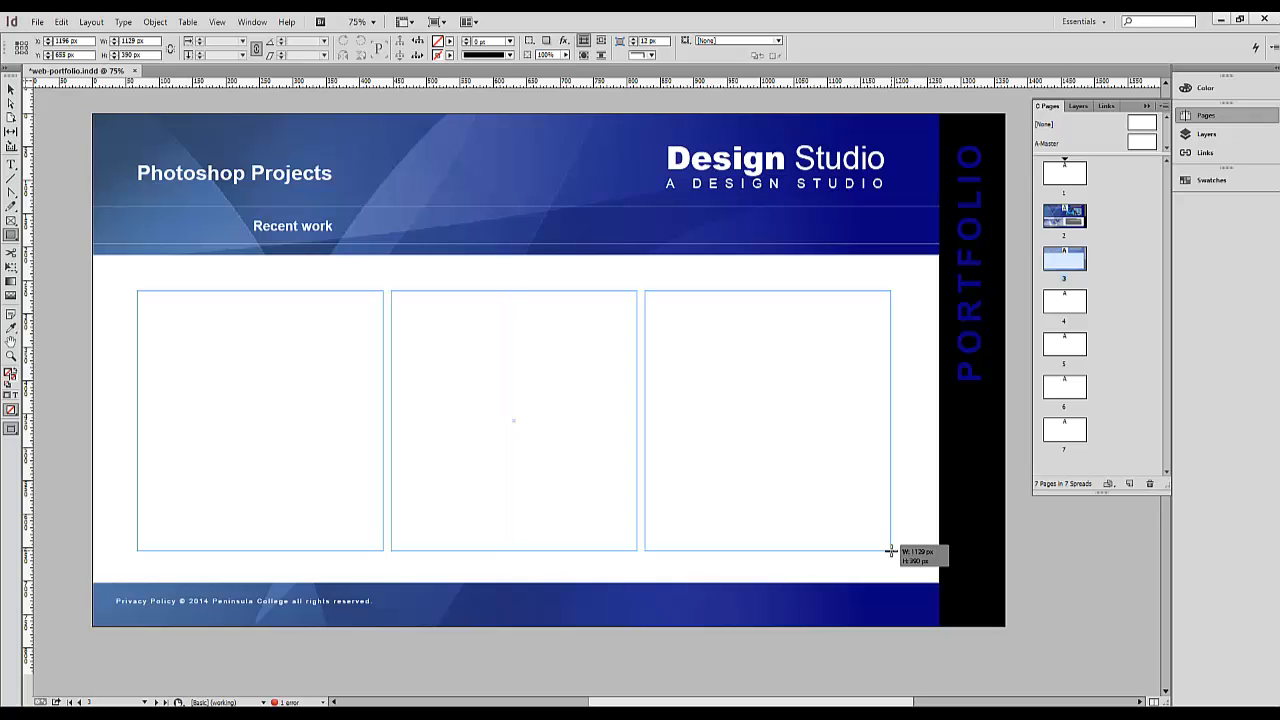
key(Right)
key(Up)
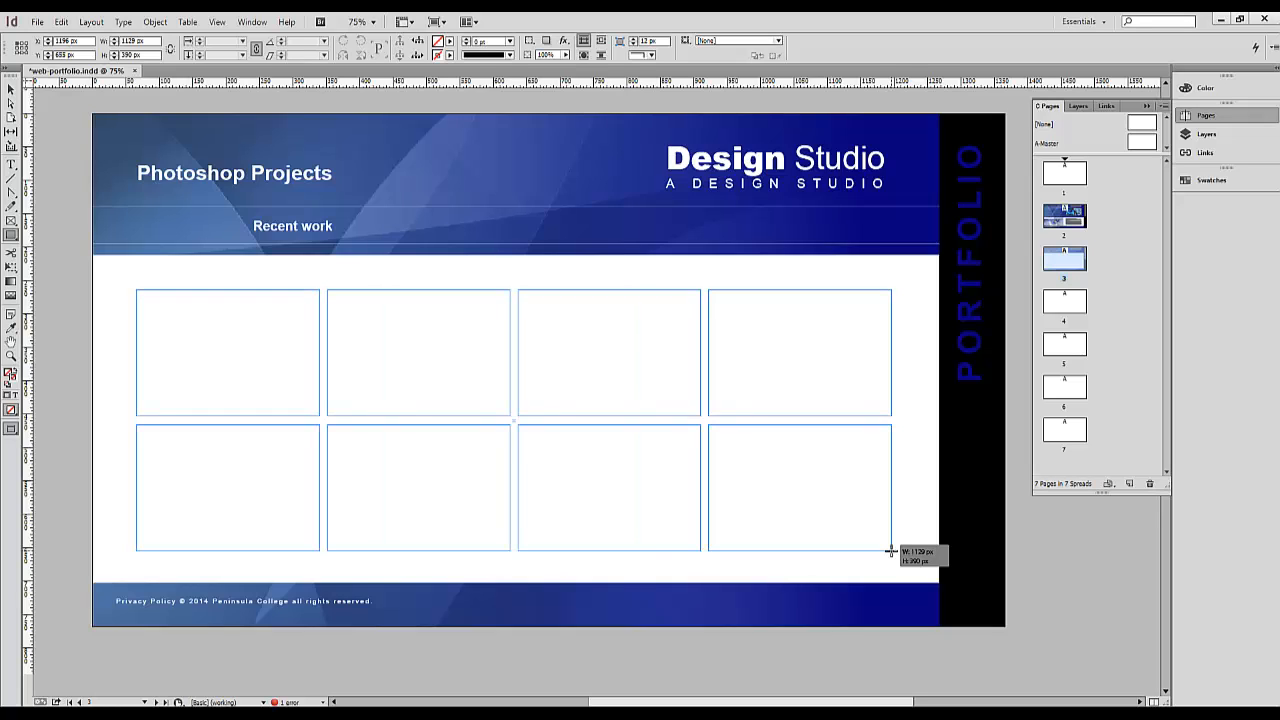
key(Right)
drag(890, 551, 902, 555)
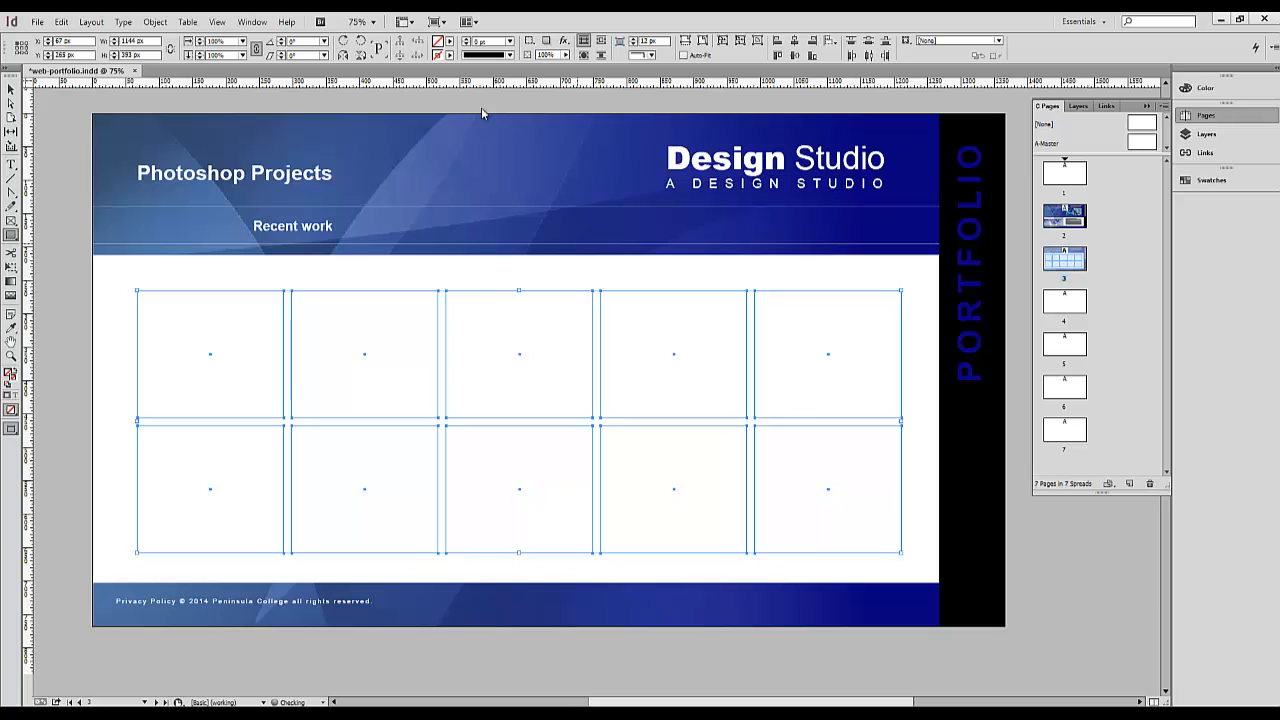
Step: Fill all ten rectangles with a 27% black grey and shift the grid slightly upward
click(1205, 88)
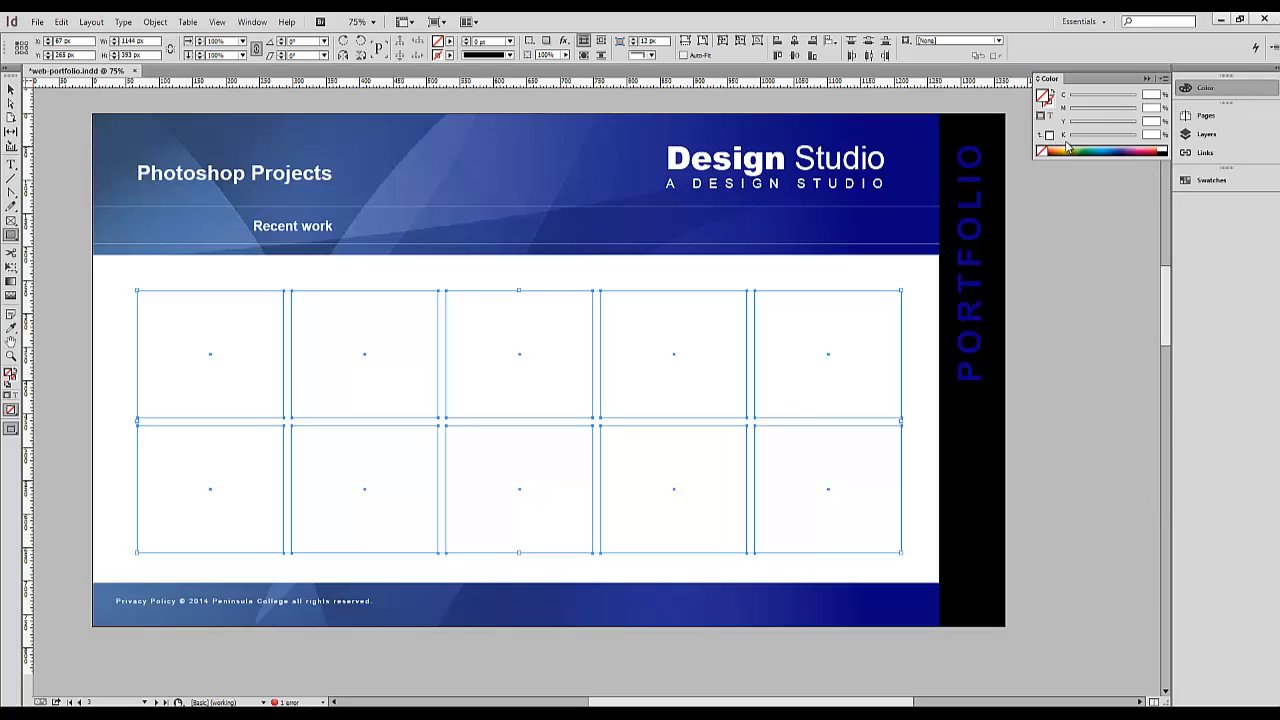
click(1164, 150)
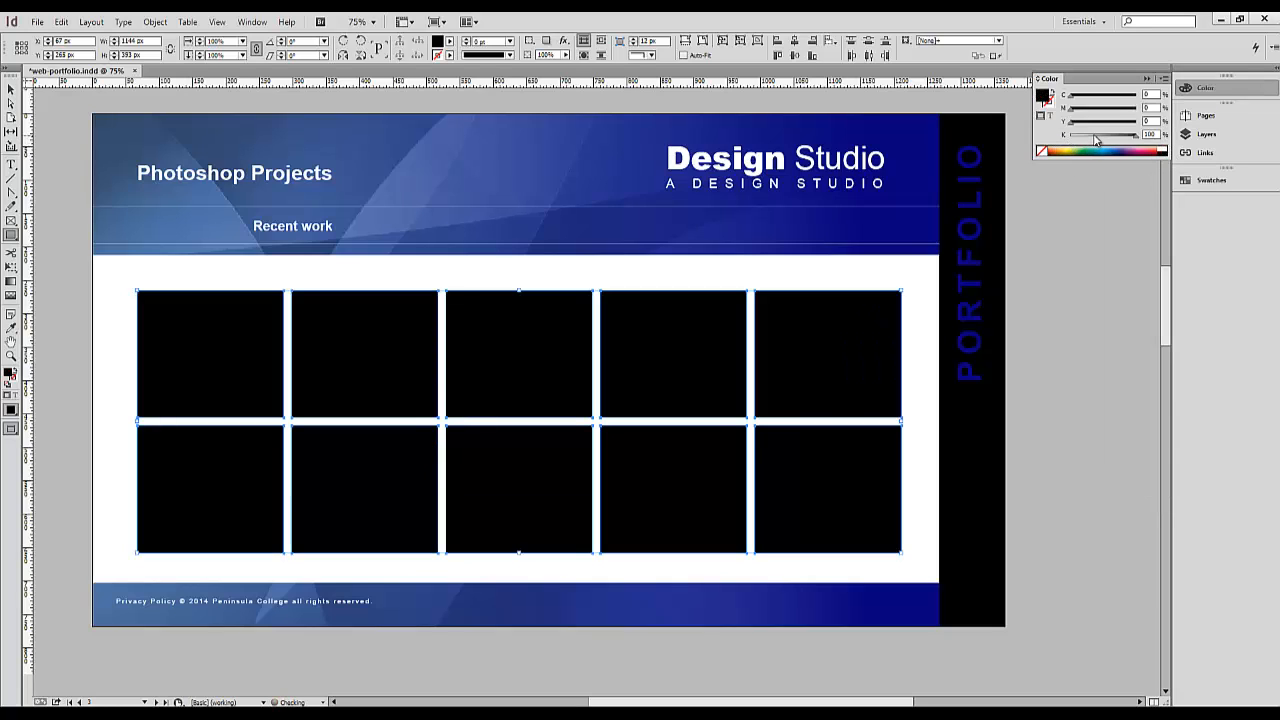
drag(1135, 135, 1092, 140)
key(ctrl+shift+a)
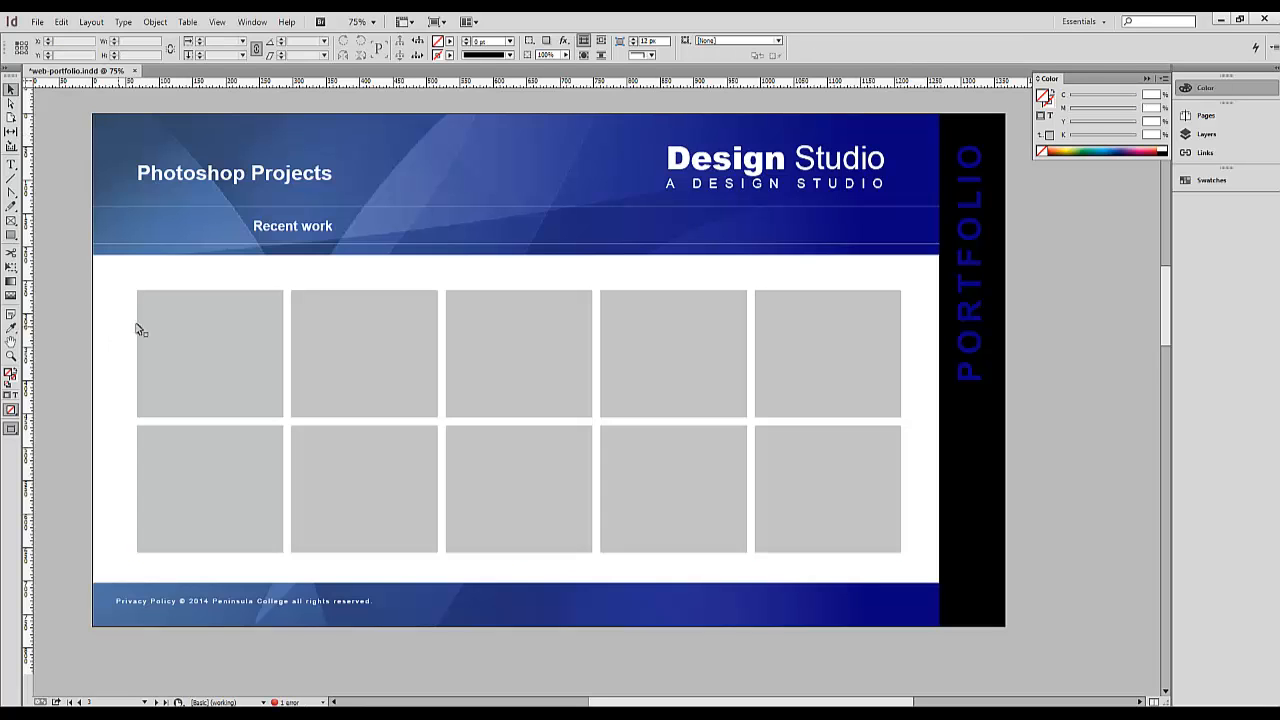
drag(108, 314, 823, 484)
Step: Duplicate the "Recent work" text below the grid and colour the copy with the dark blue sampled from the footer
click(300, 236)
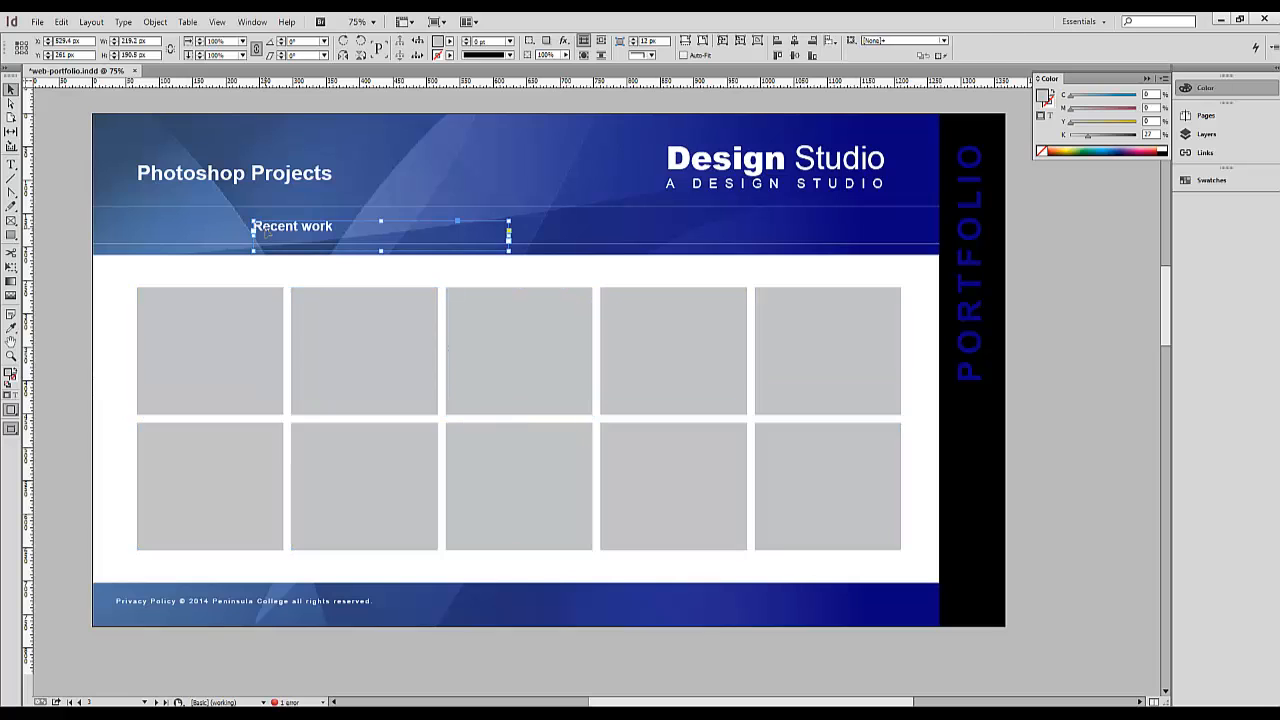
drag(300, 236, 660, 569)
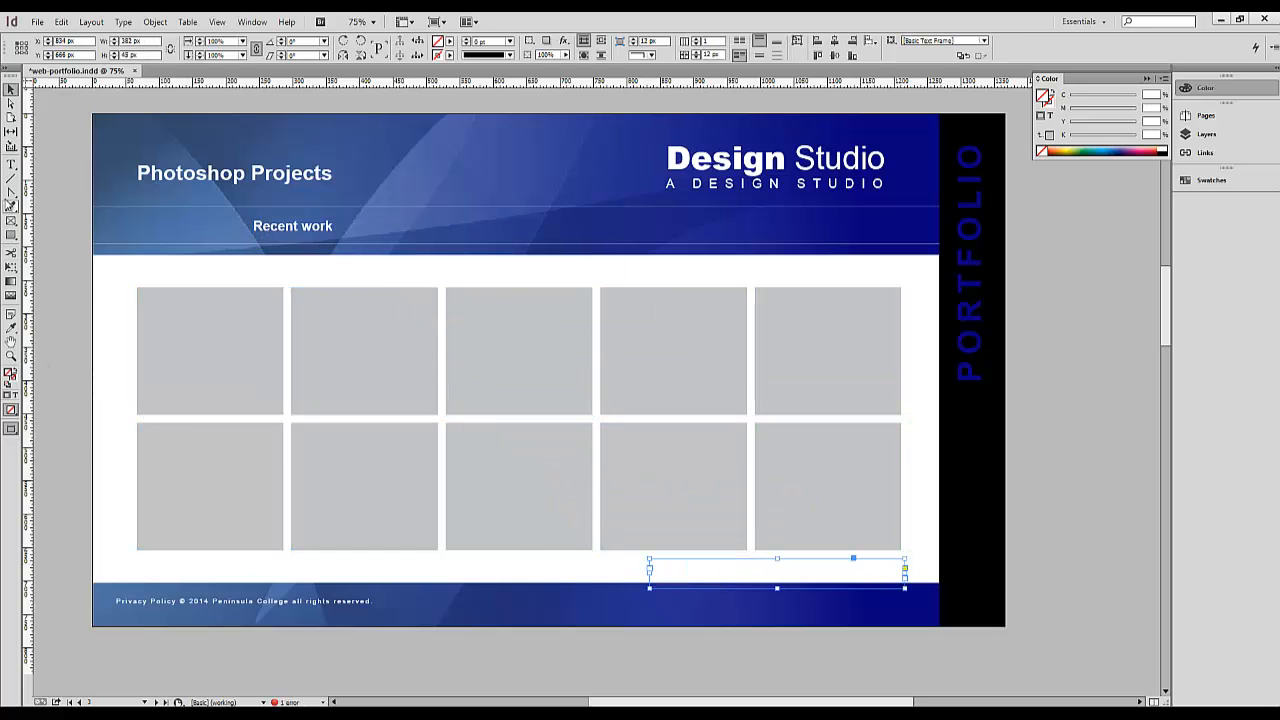
click(11, 164)
drag(802, 565, 180, 551)
click(11, 330)
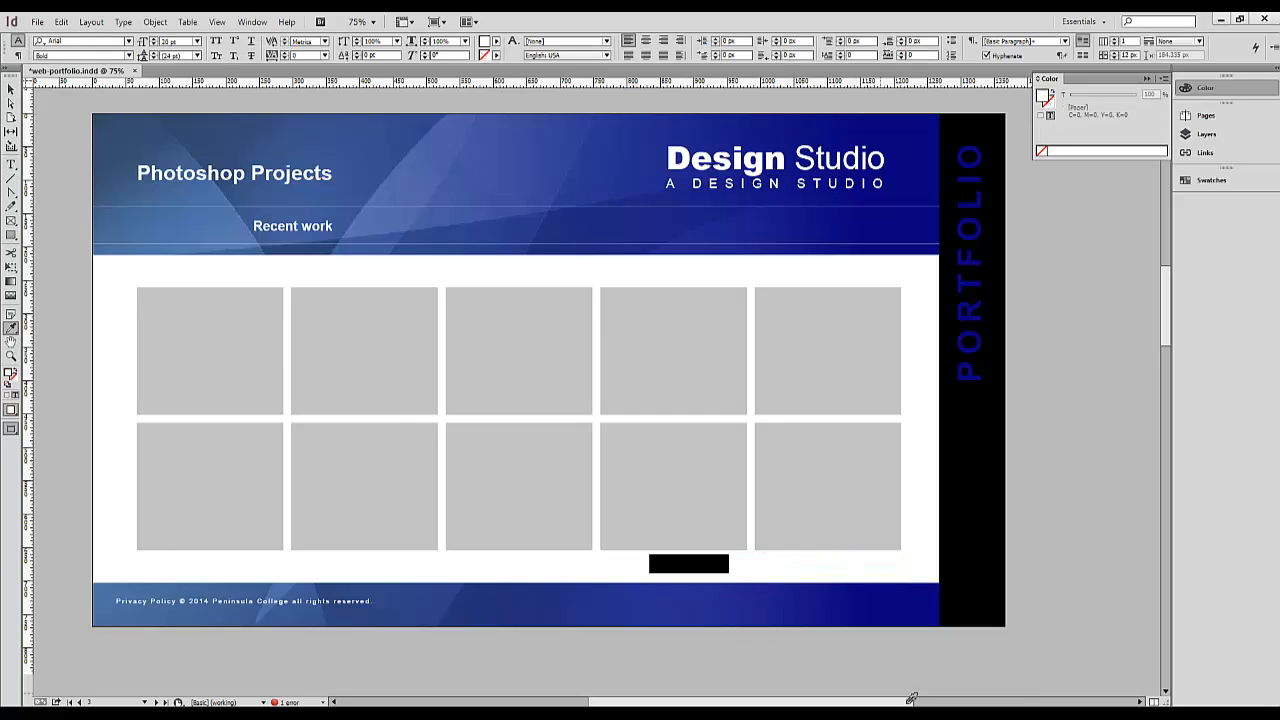
click(932, 603)
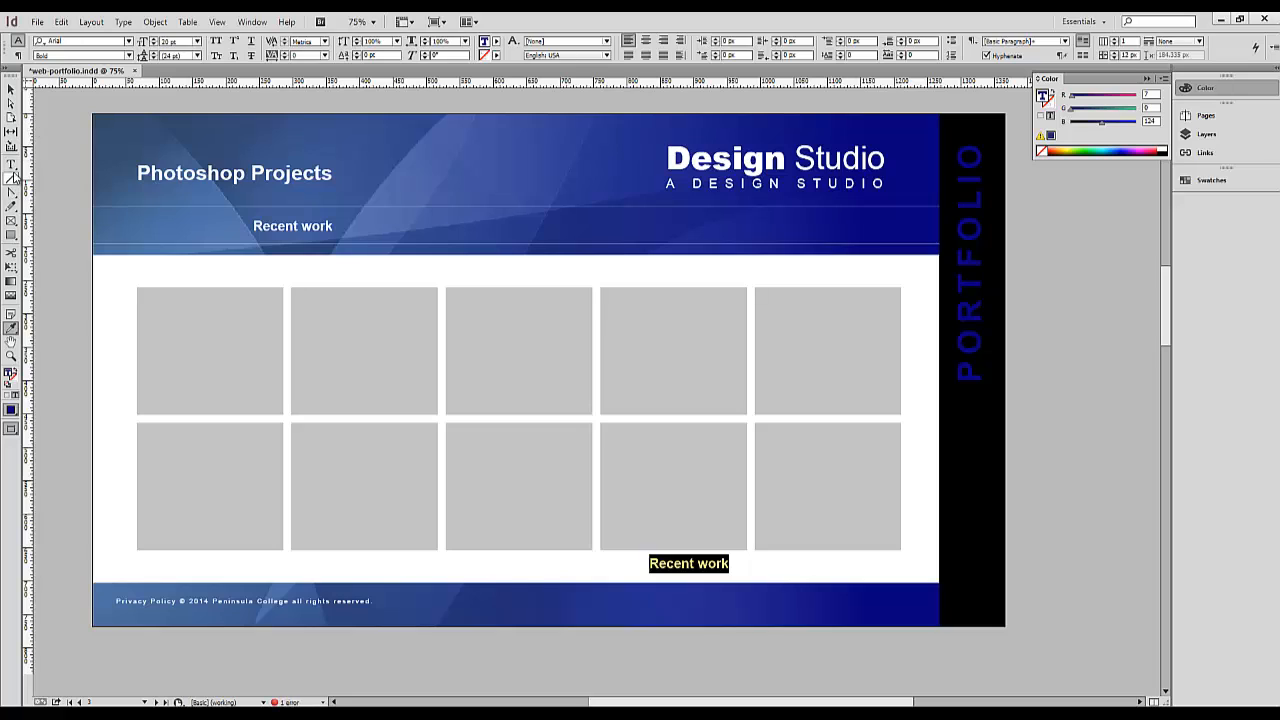
Step: Replace the copied text with "Illustrator Gallery" and move it below the right end of the grid
drag(728, 562, 645, 555)
text(Illus)
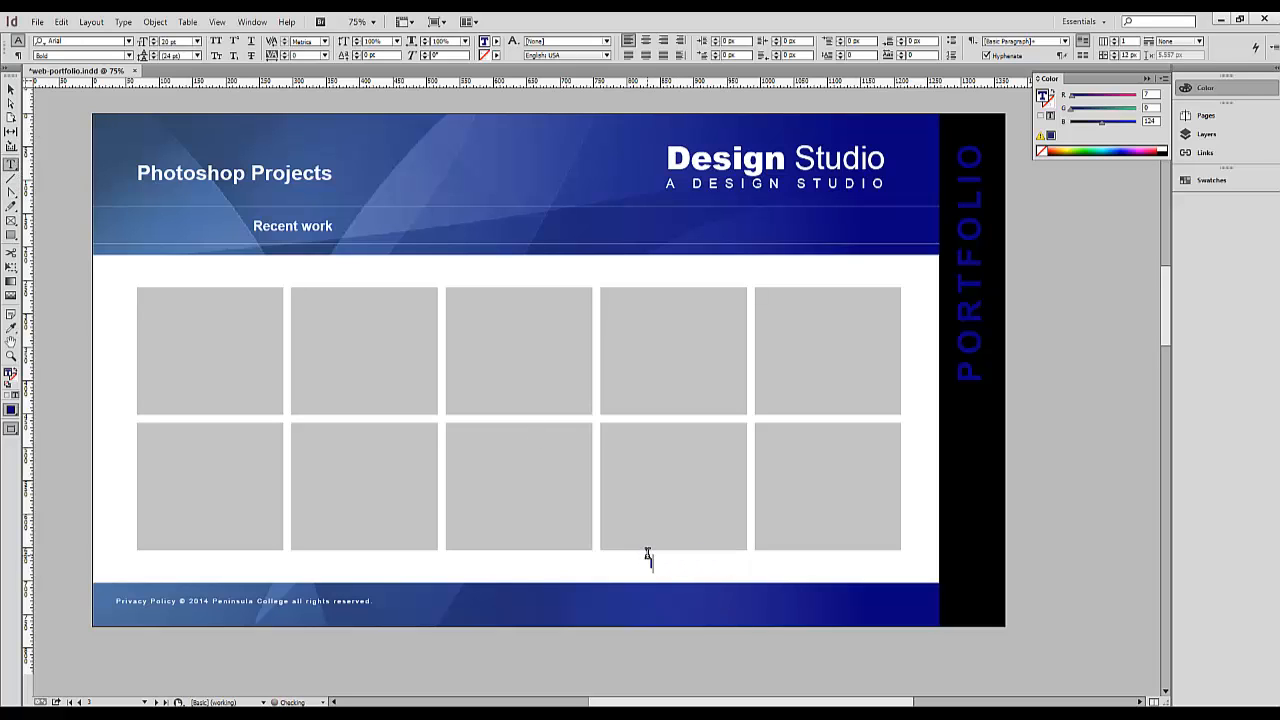
text(trator Gal)
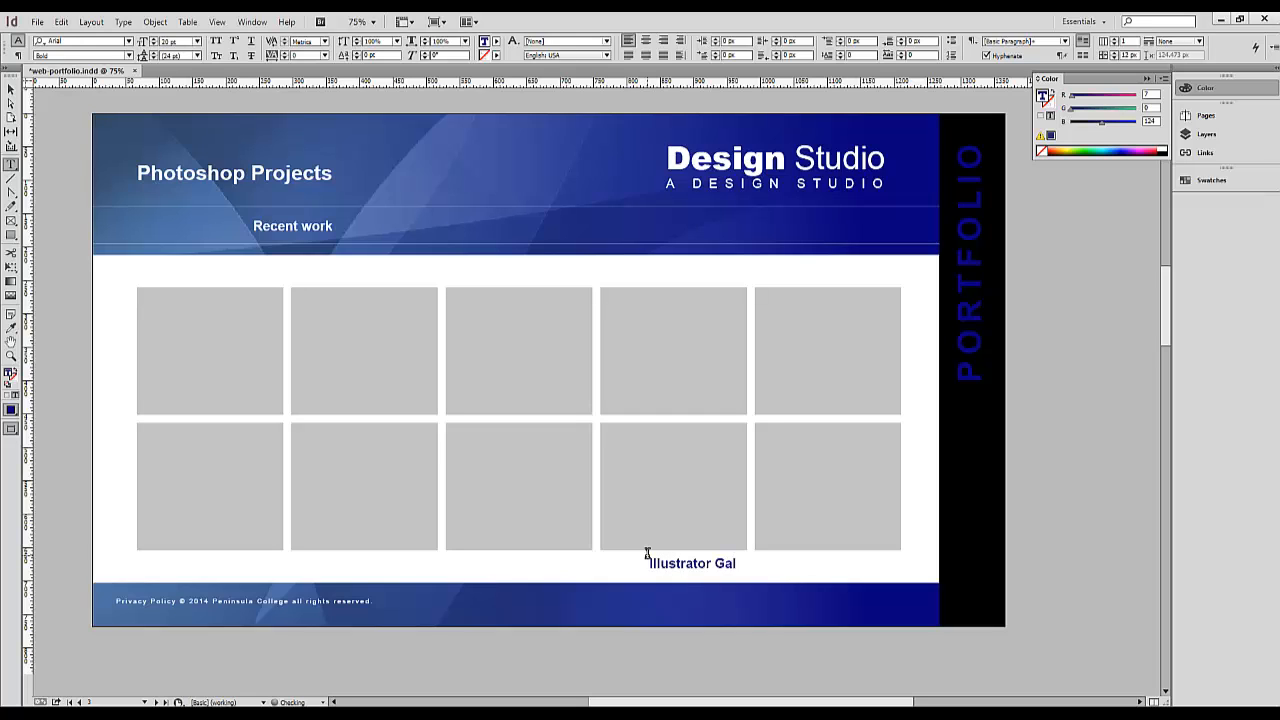
text(lery)
key(Escape)
drag(736, 565, 899, 568)
key(ctrl+shift+a)
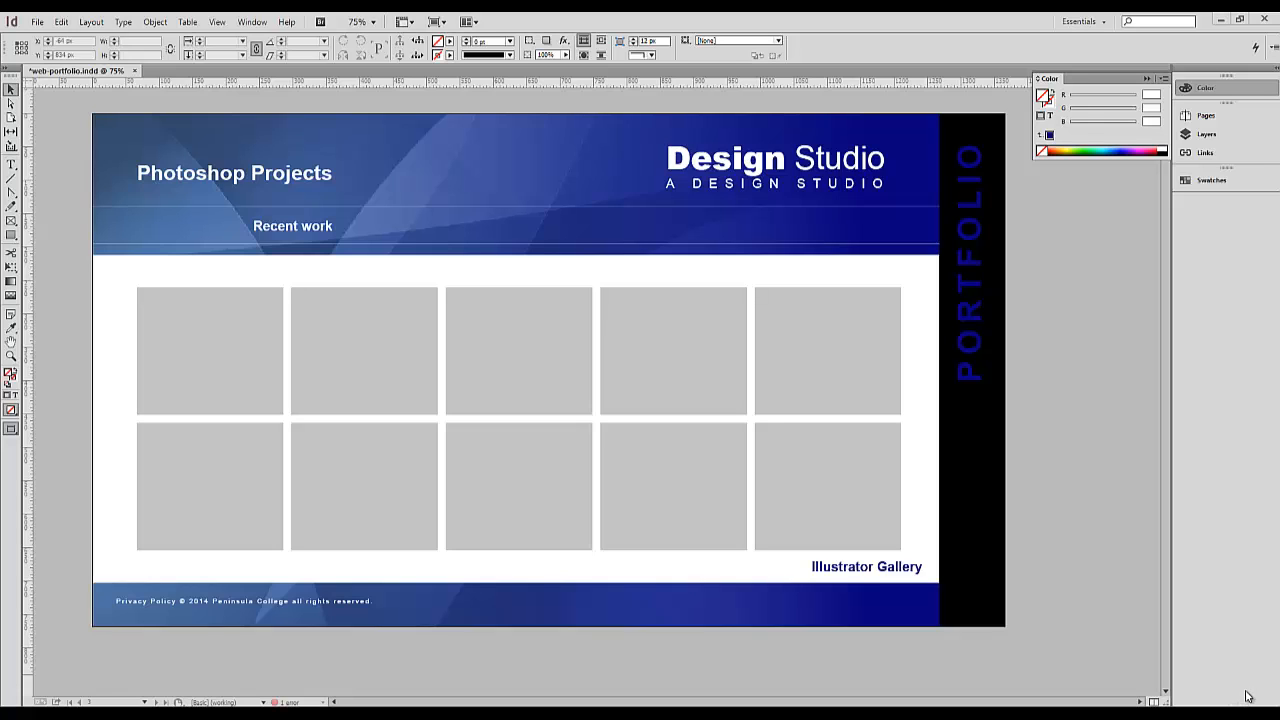
Step: Open the Sample Buttons And Forms library from the interactive button options, move it higher, and close the button options
click(252, 22)
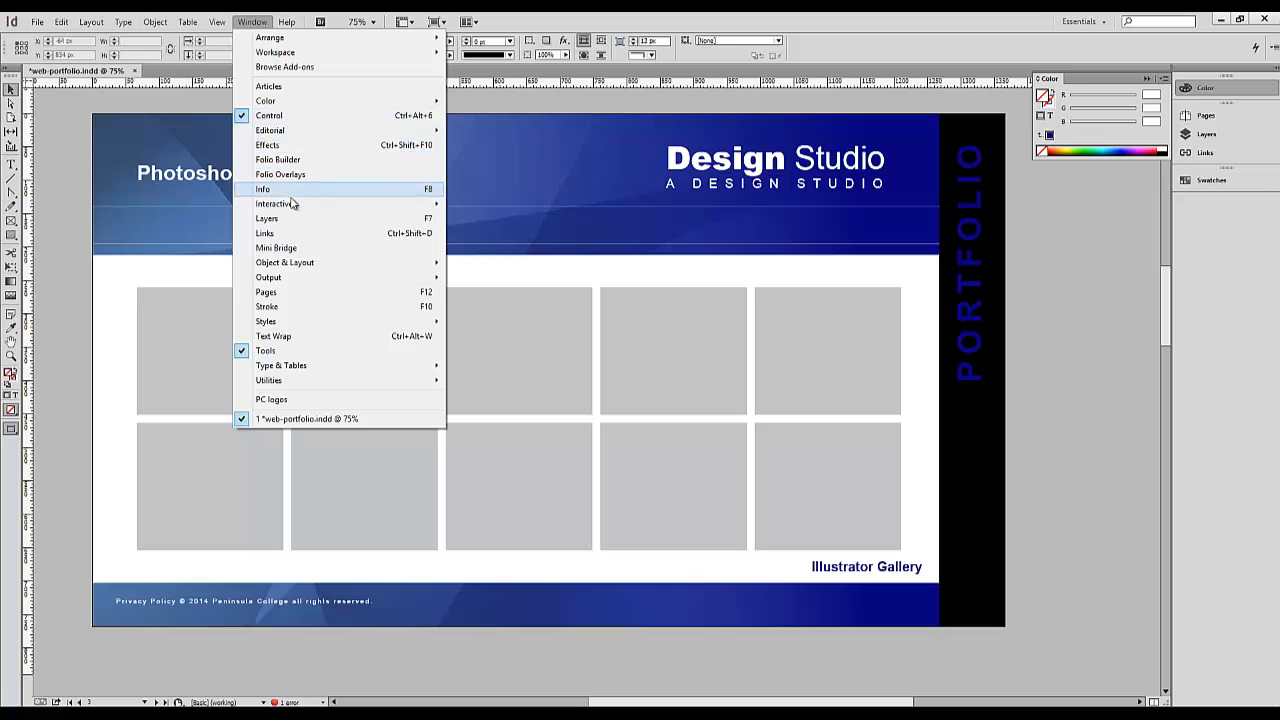
mouse_move(295, 207)
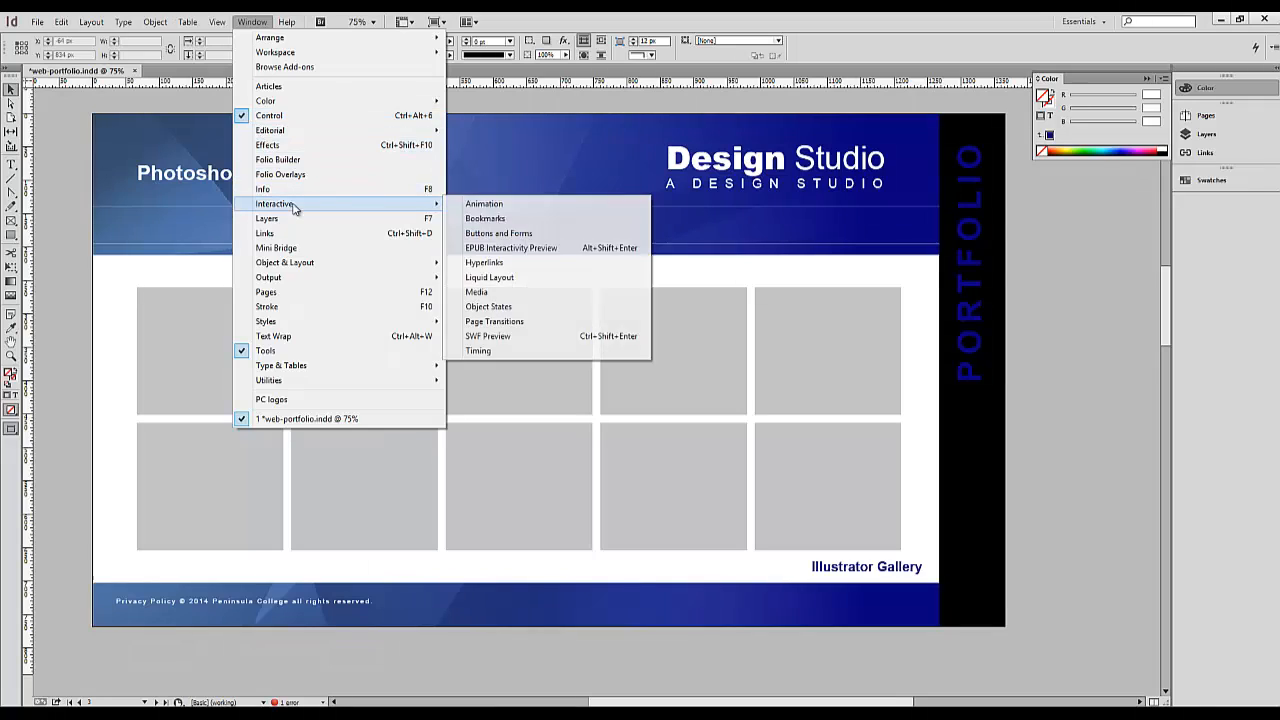
click(531, 235)
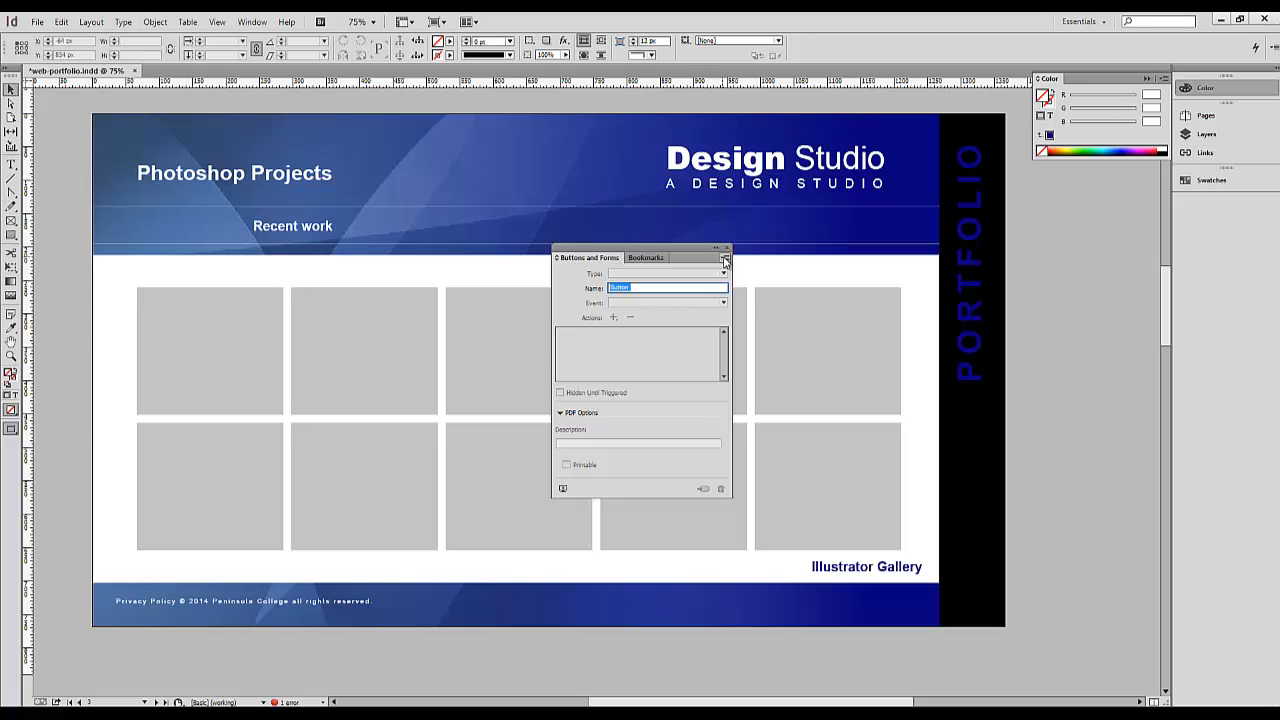
click(725, 259)
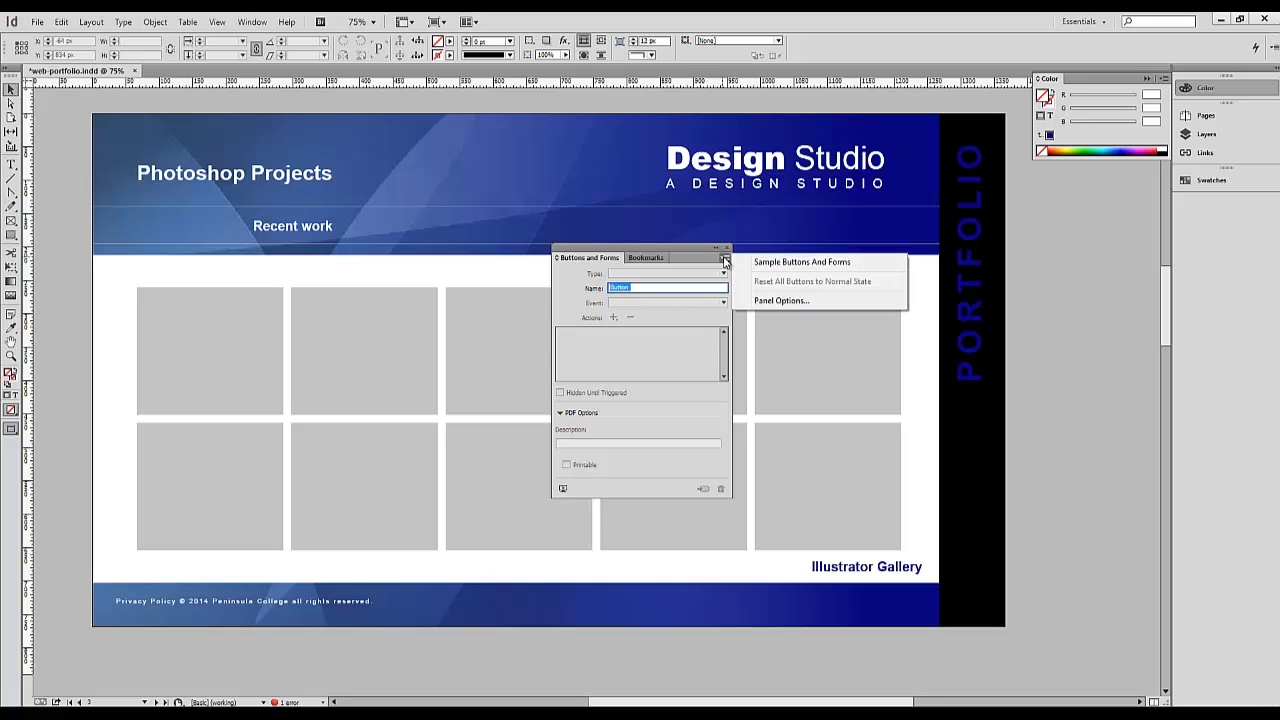
click(790, 263)
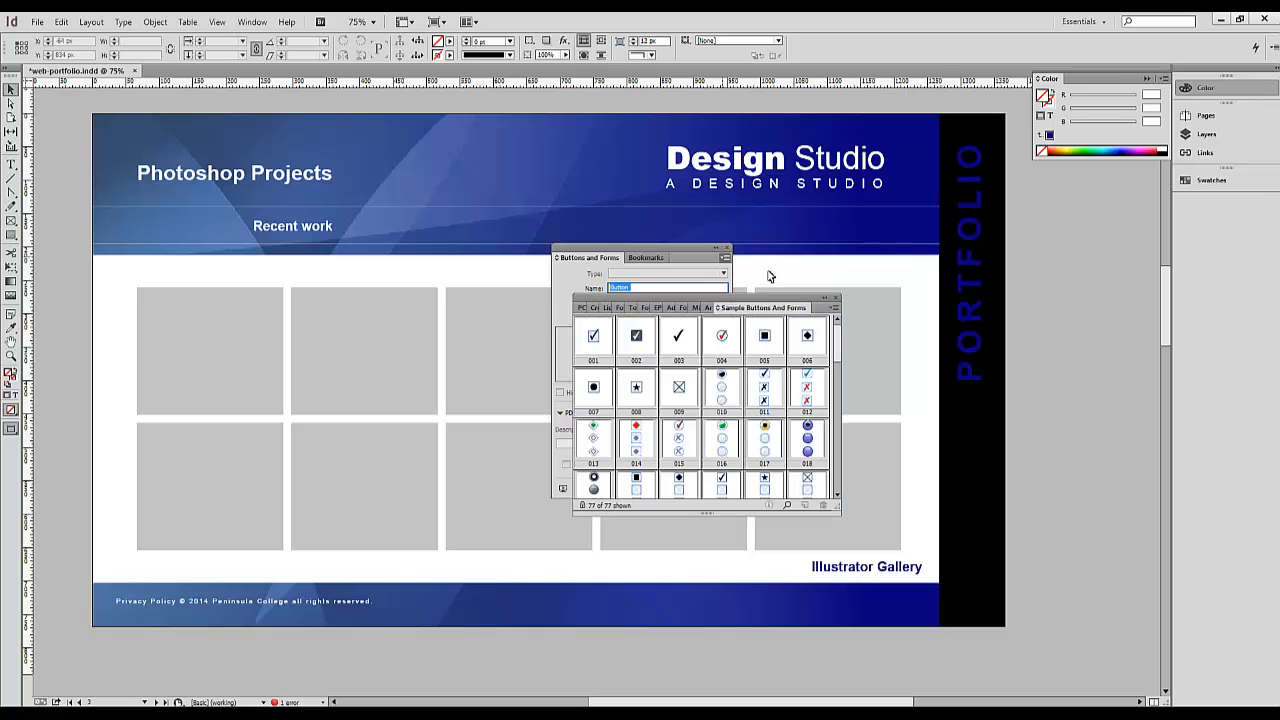
drag(761, 292, 765, 202)
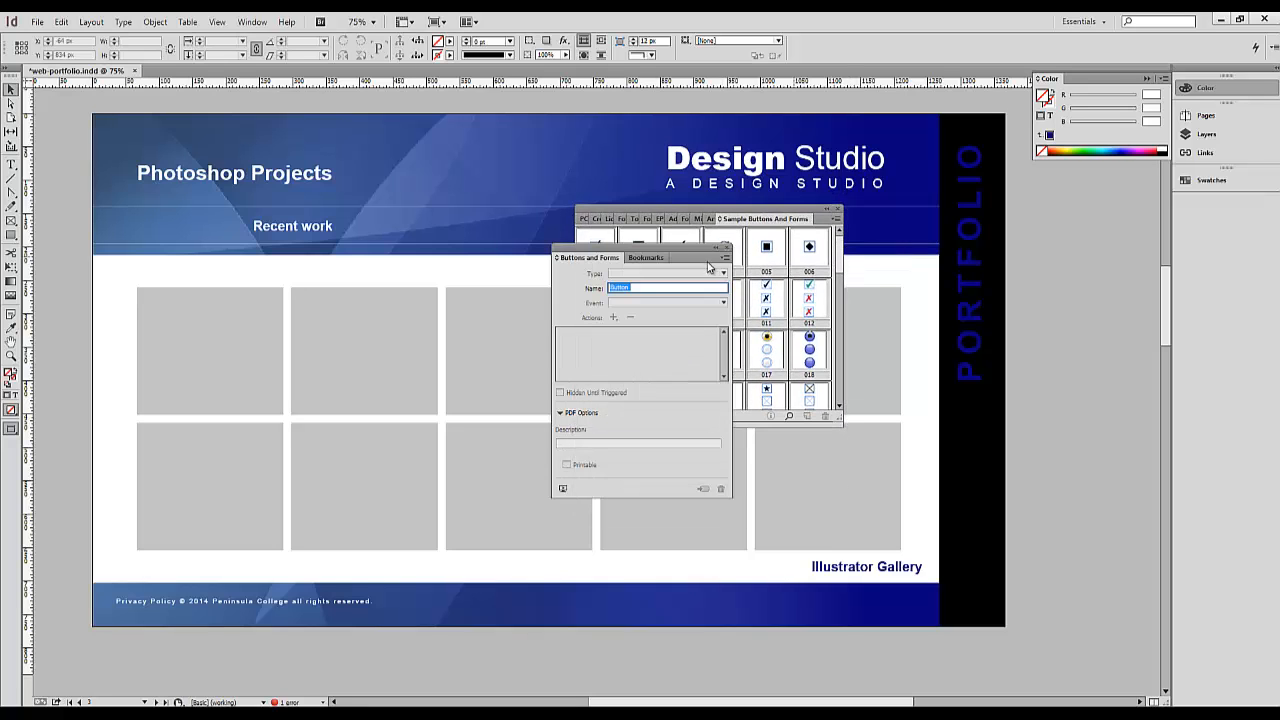
click(726, 247)
Step: Place the blue right-arrow sample button 144 beside the "Illustrator Gallery" text below the grid and close the sample library
scroll(826, 352, down, 10)
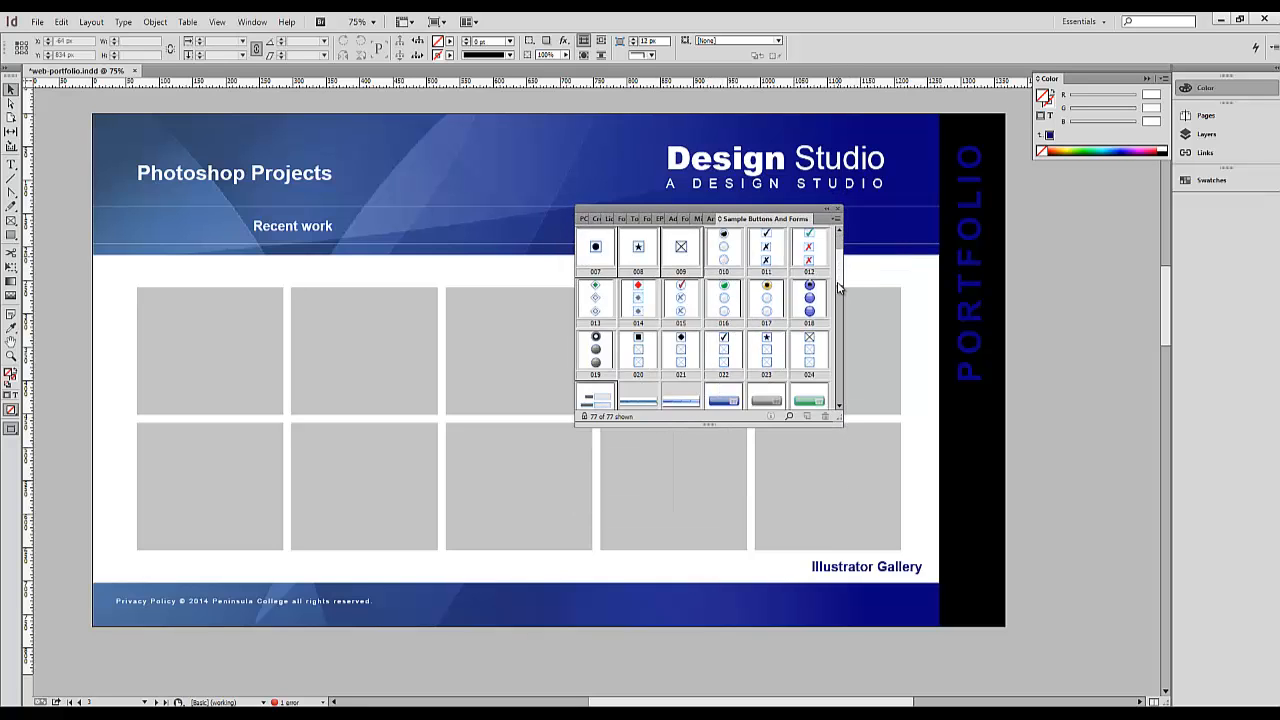
scroll(826, 352, down, 2)
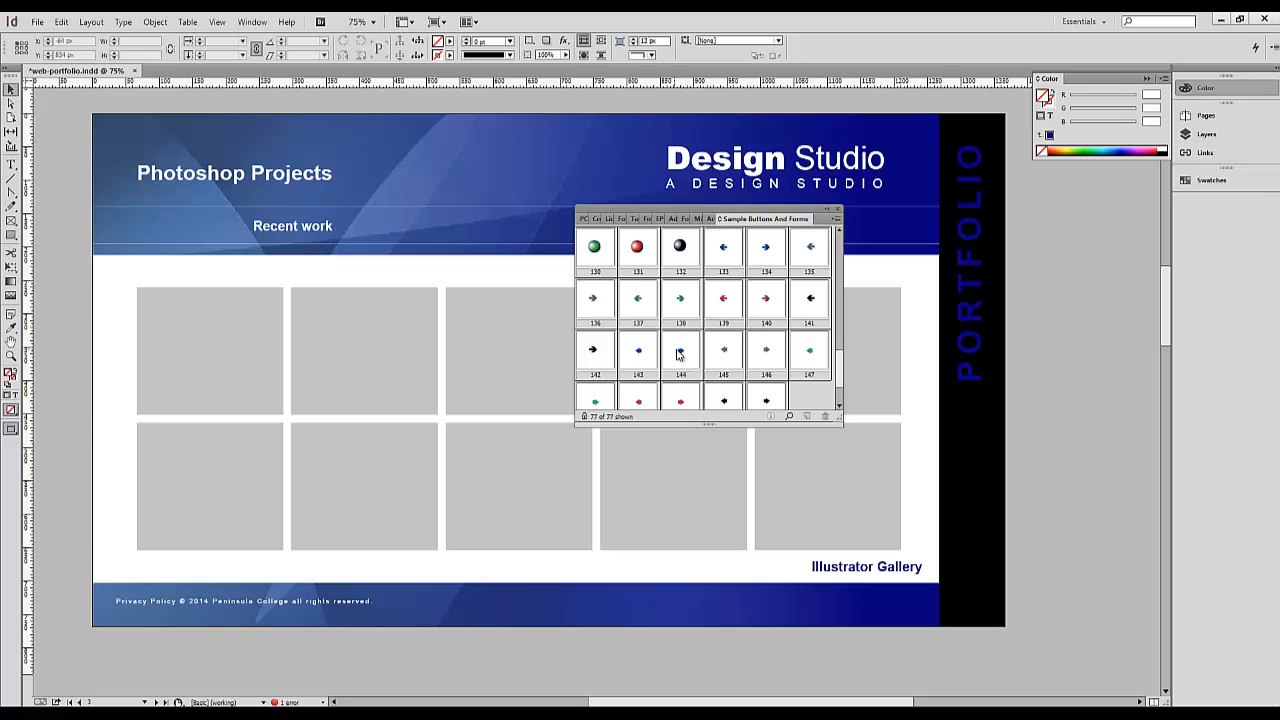
drag(683, 352, 778, 565)
click(838, 209)
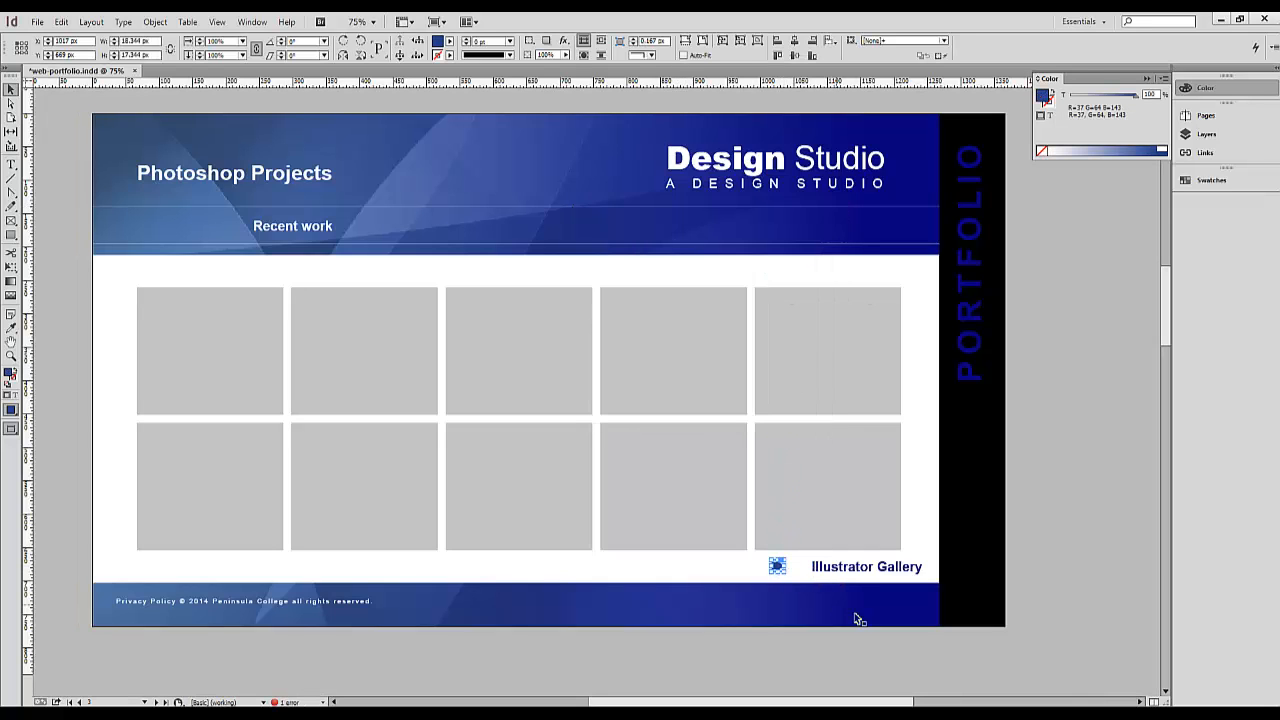
Step: Rearrange the "Illustrator Gallery" text and arrow so the arrow directly follows the text below the grid's last column, and deselect them
drag(877, 572, 566, 570)
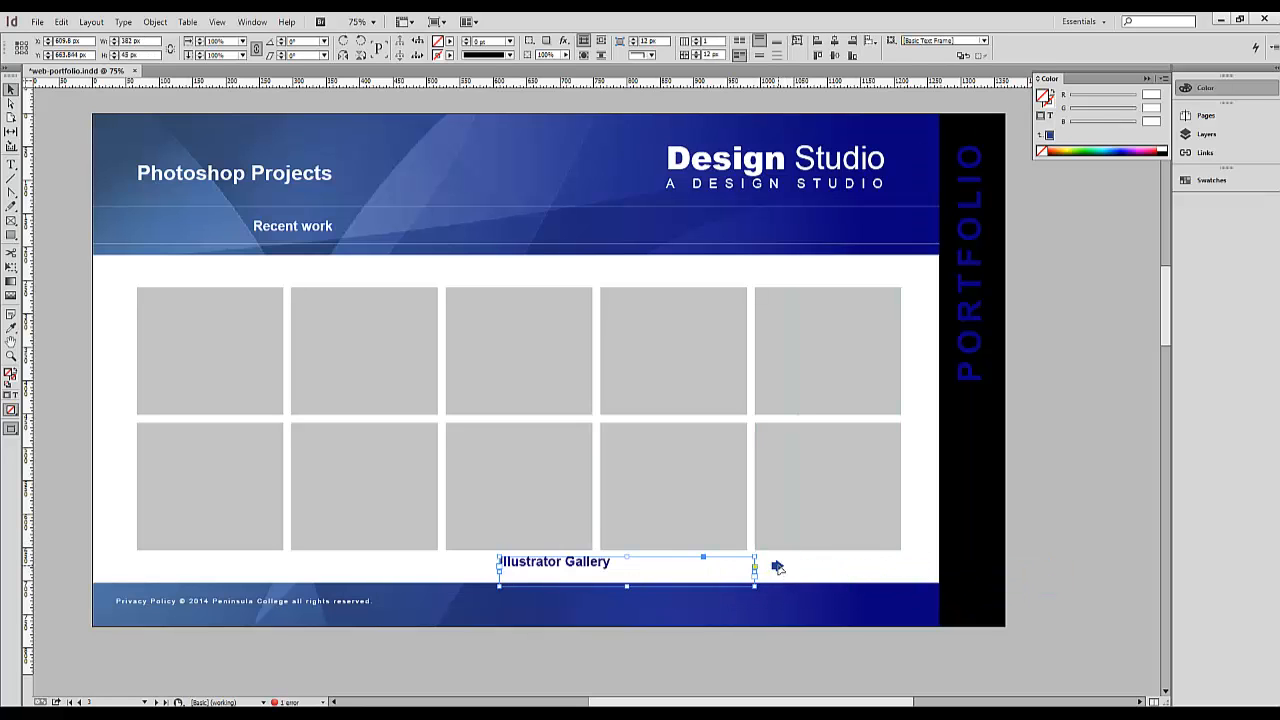
drag(778, 568, 873, 570)
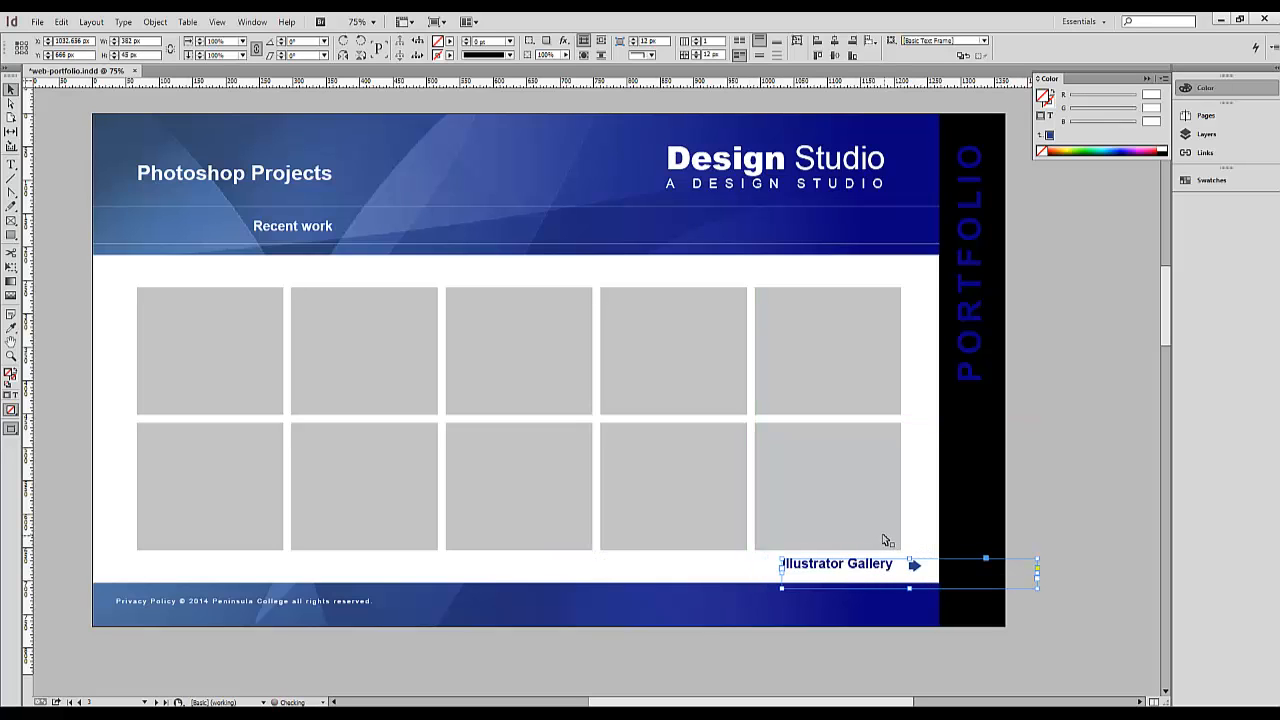
key(ctrl+shift+a)
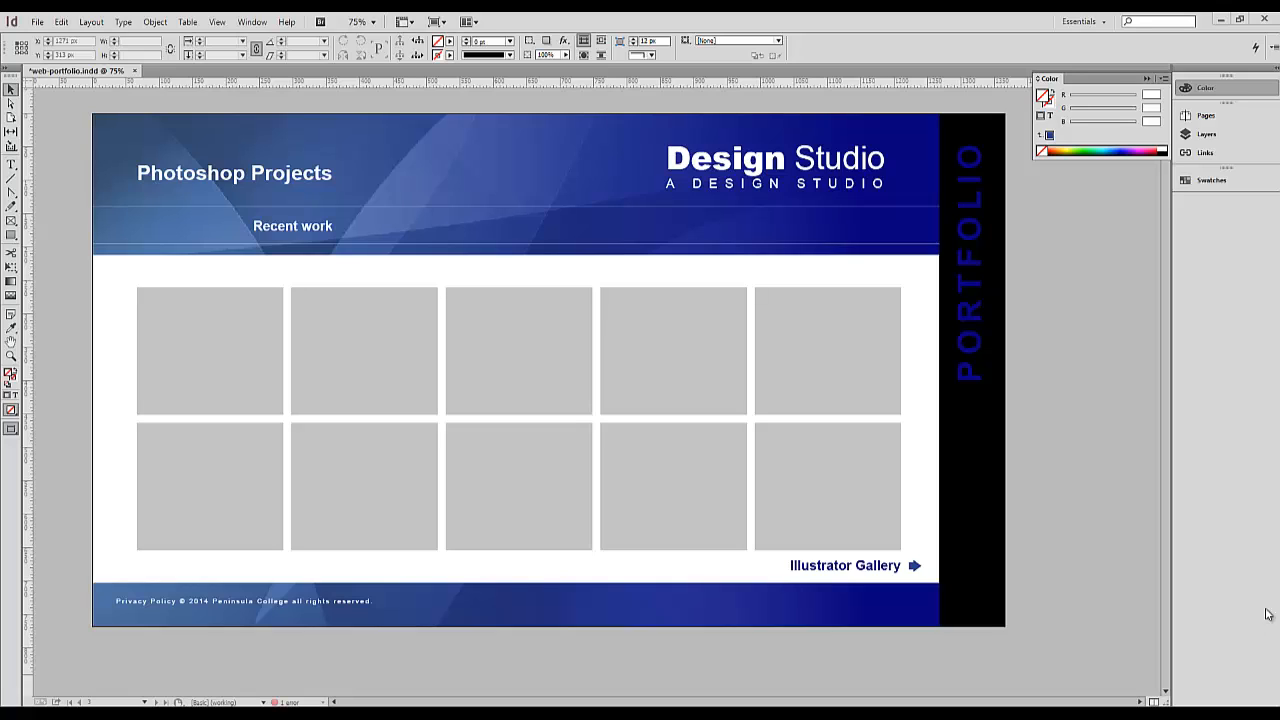
Step: Go to page 2 and copy all of its objects
click(1207, 118)
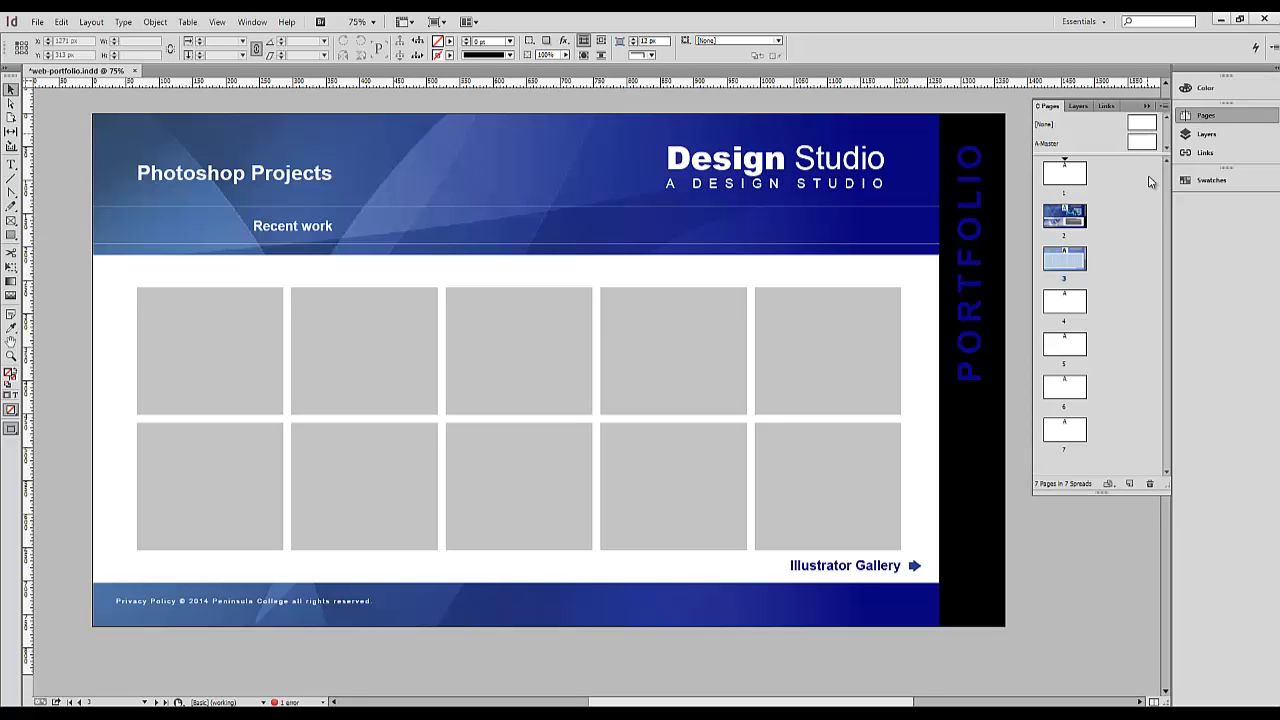
double_click(1075, 217)
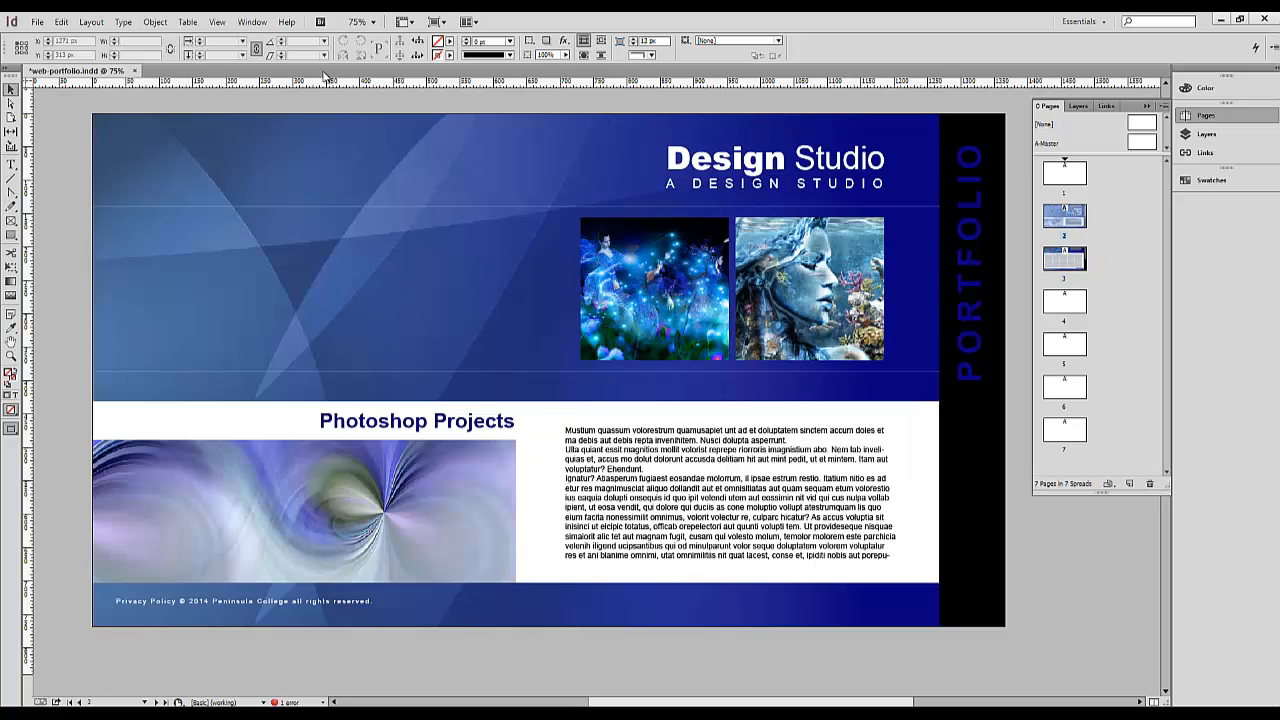
click(61, 21)
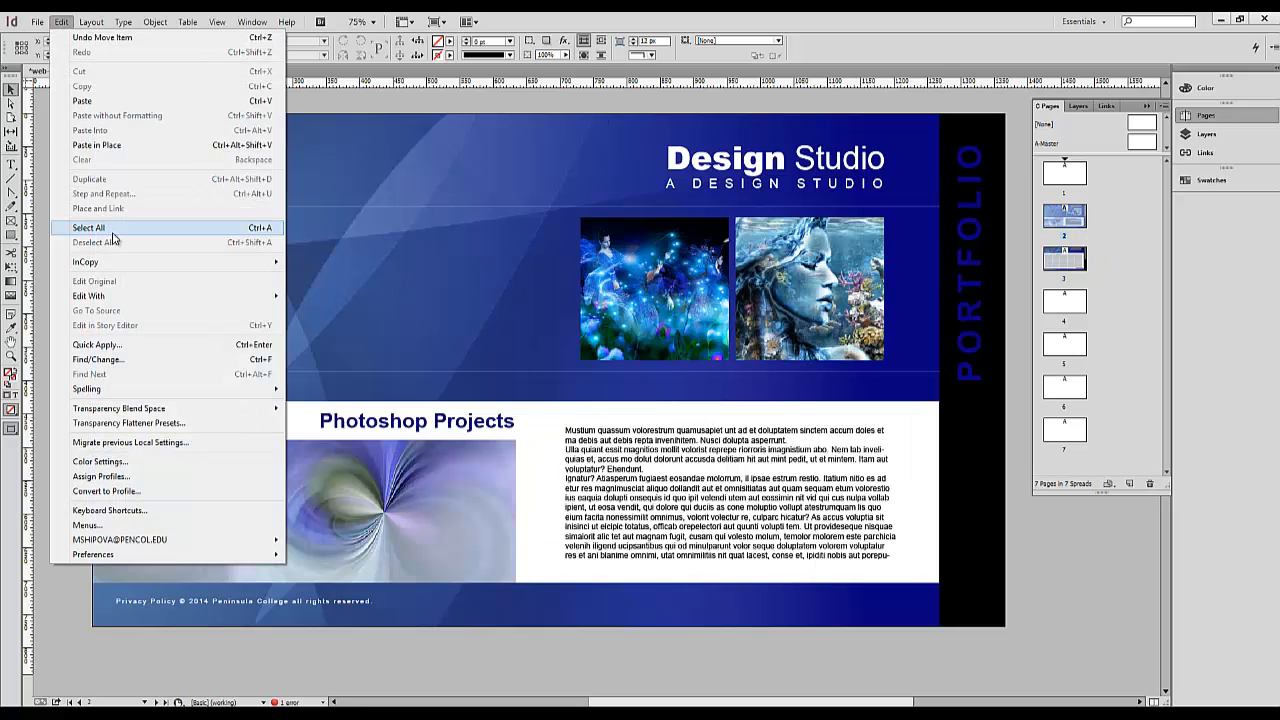
click(114, 229)
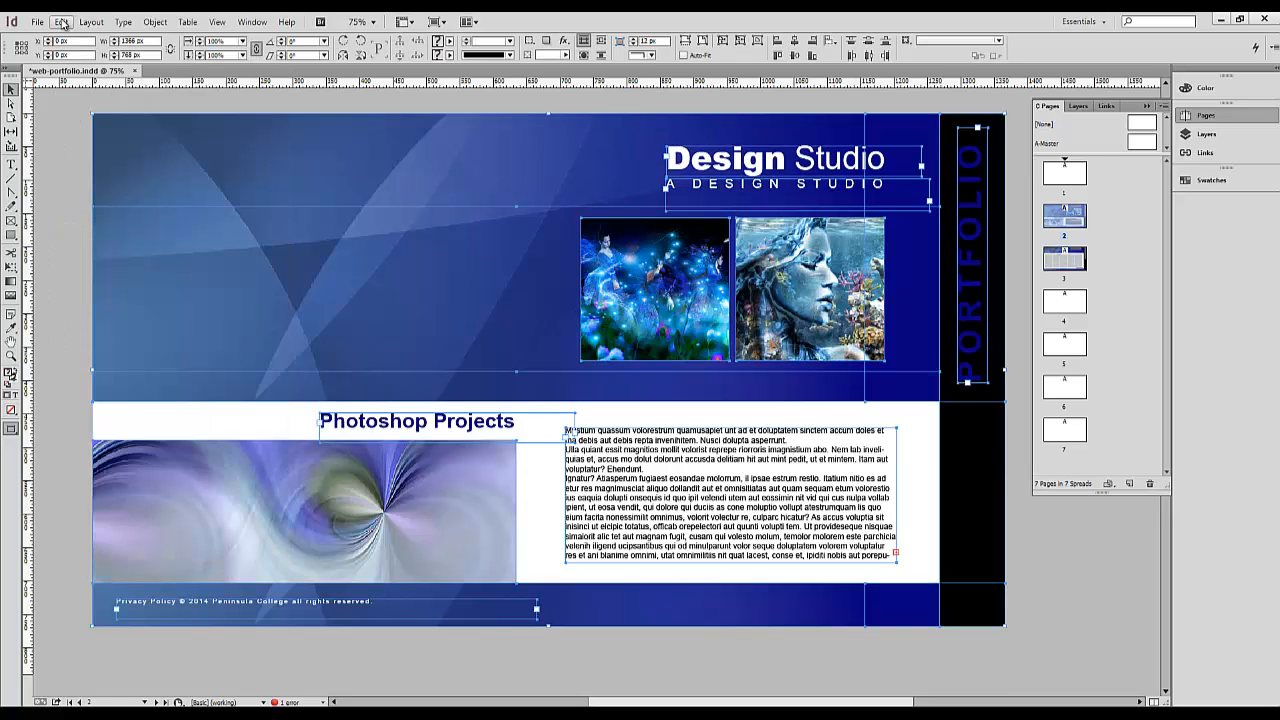
click(61, 21)
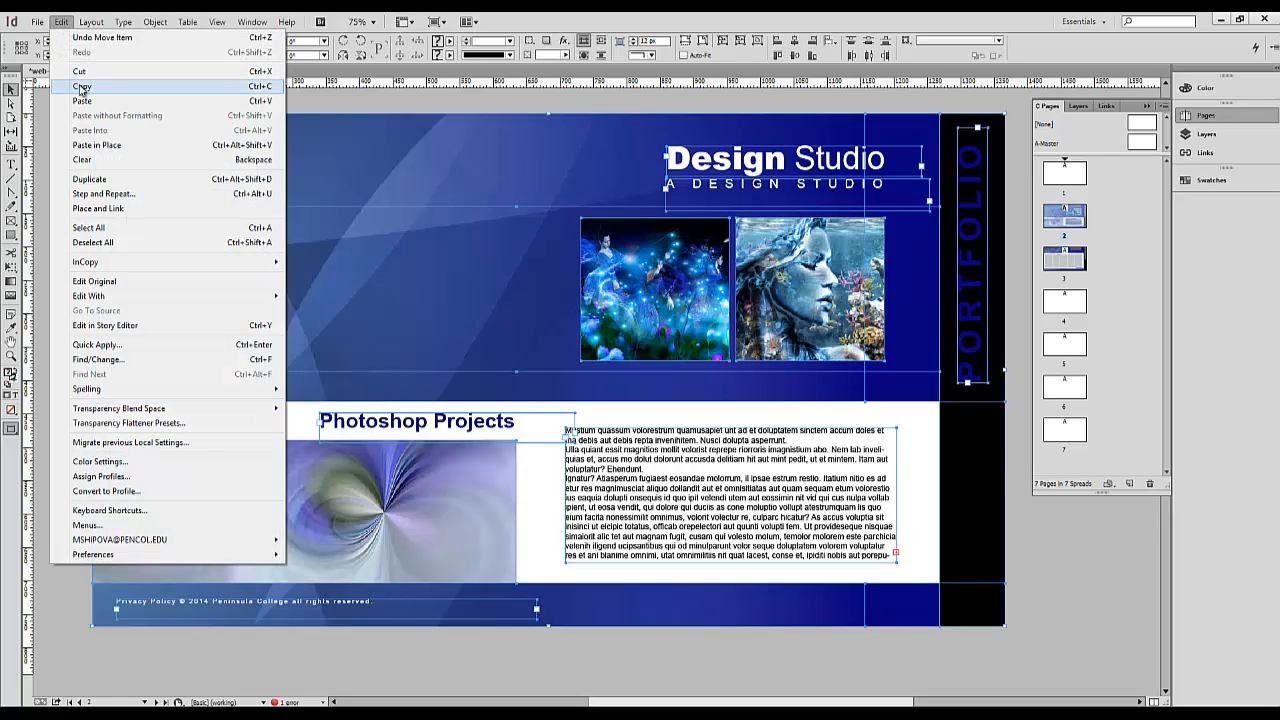
click(82, 87)
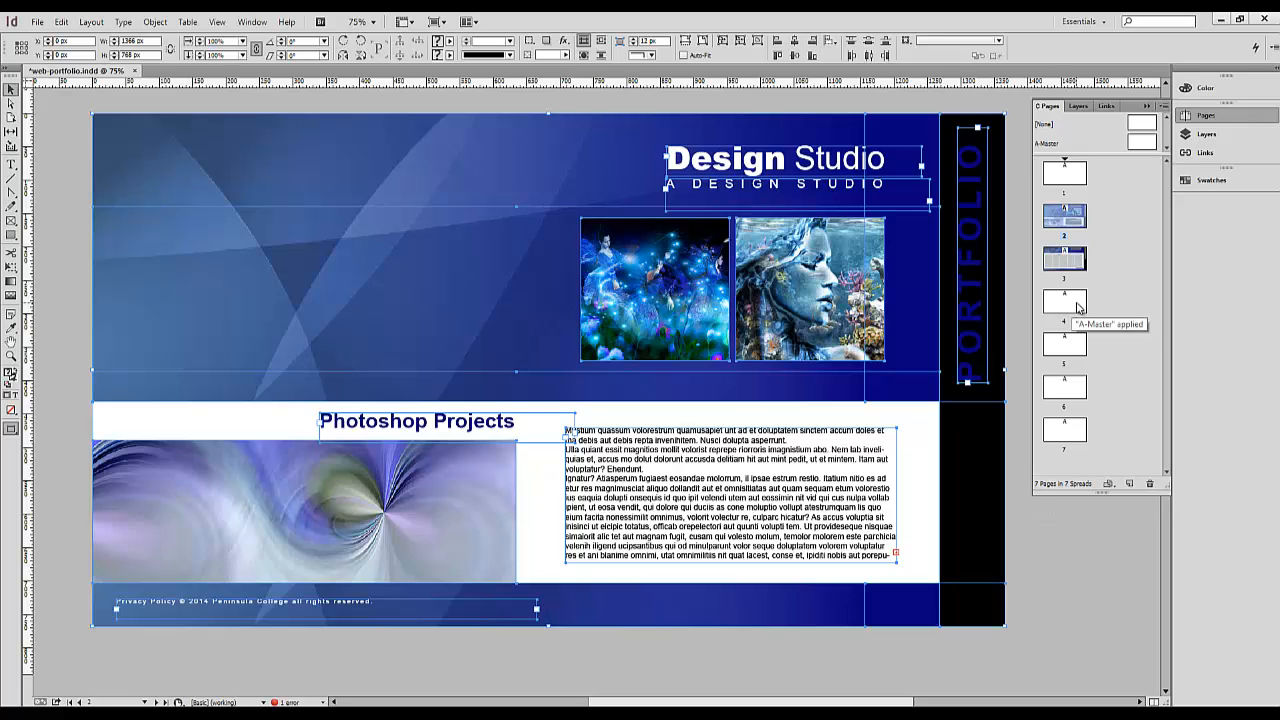
Step: Paste the copied page 2 layout in place on pages 4 and 6
double_click(1078, 306)
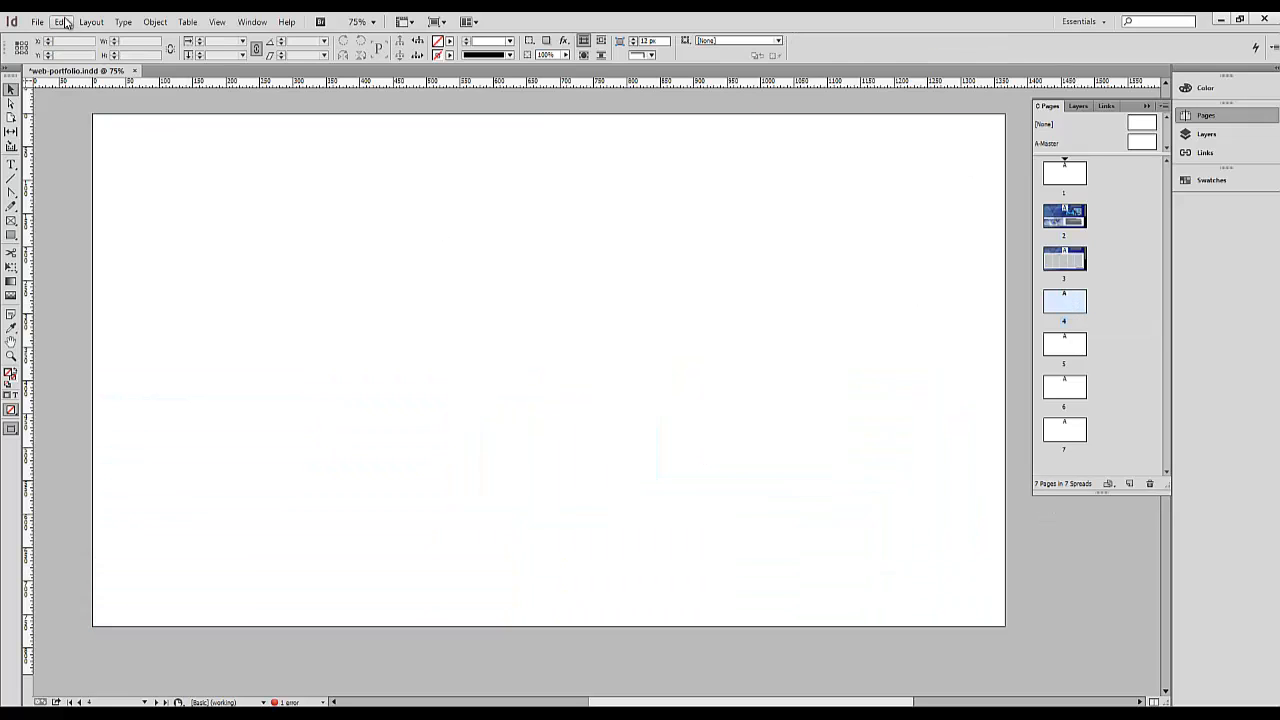
click(62, 22)
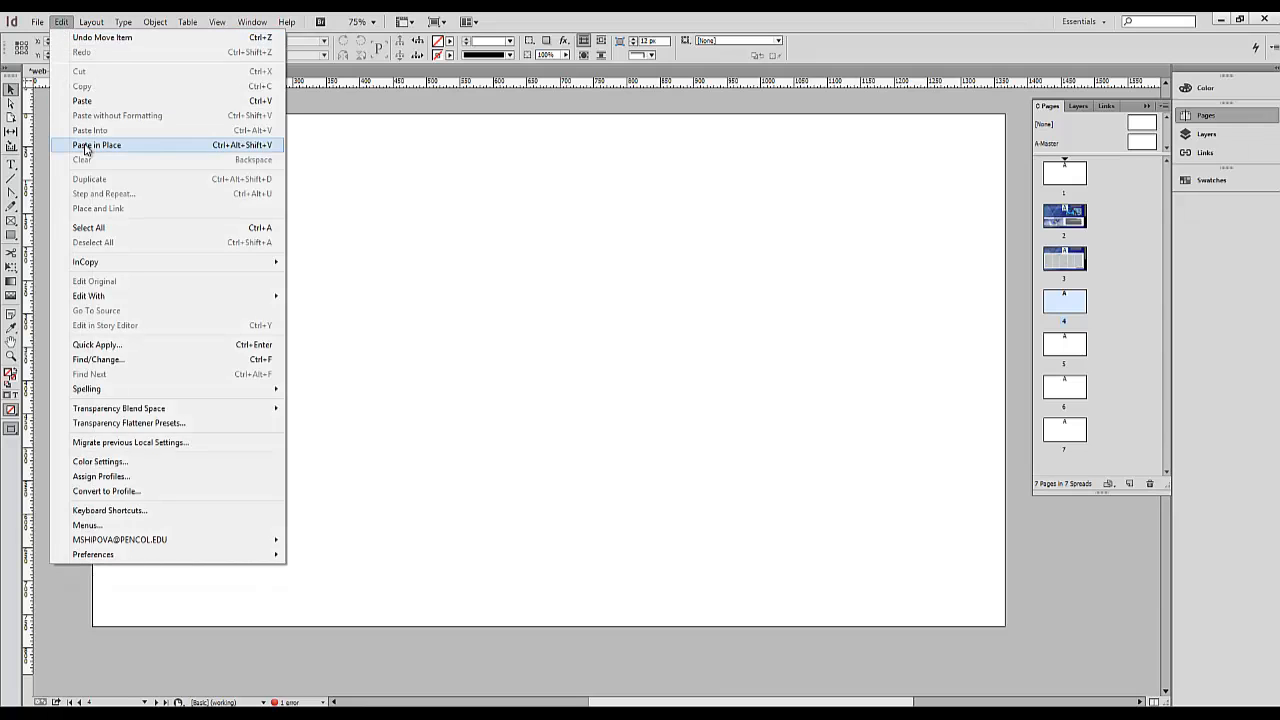
click(86, 145)
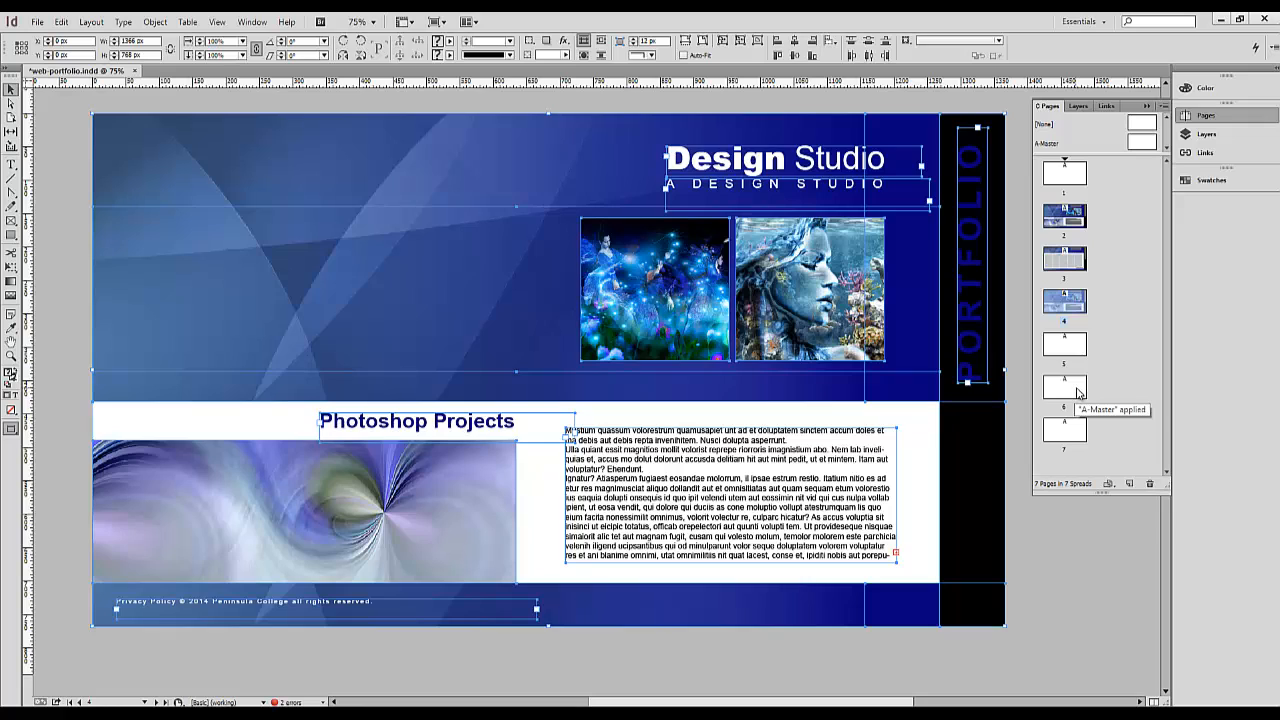
double_click(1077, 389)
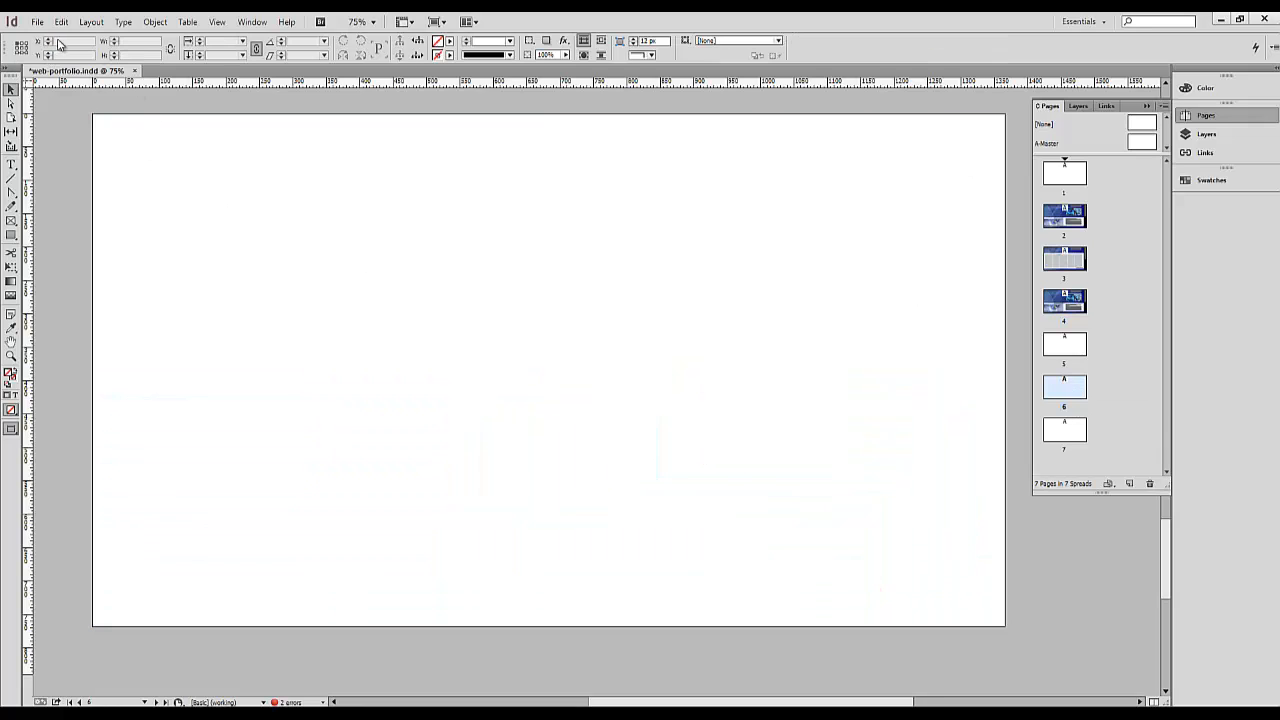
click(61, 22)
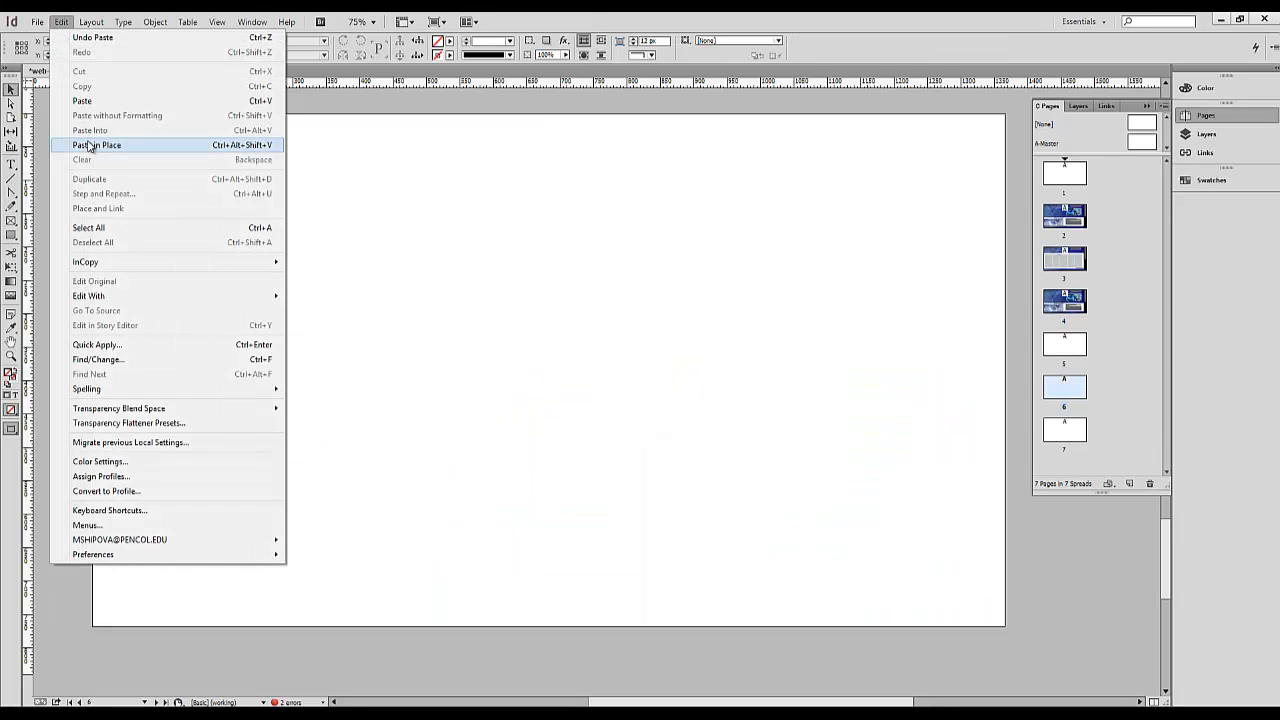
click(88, 150)
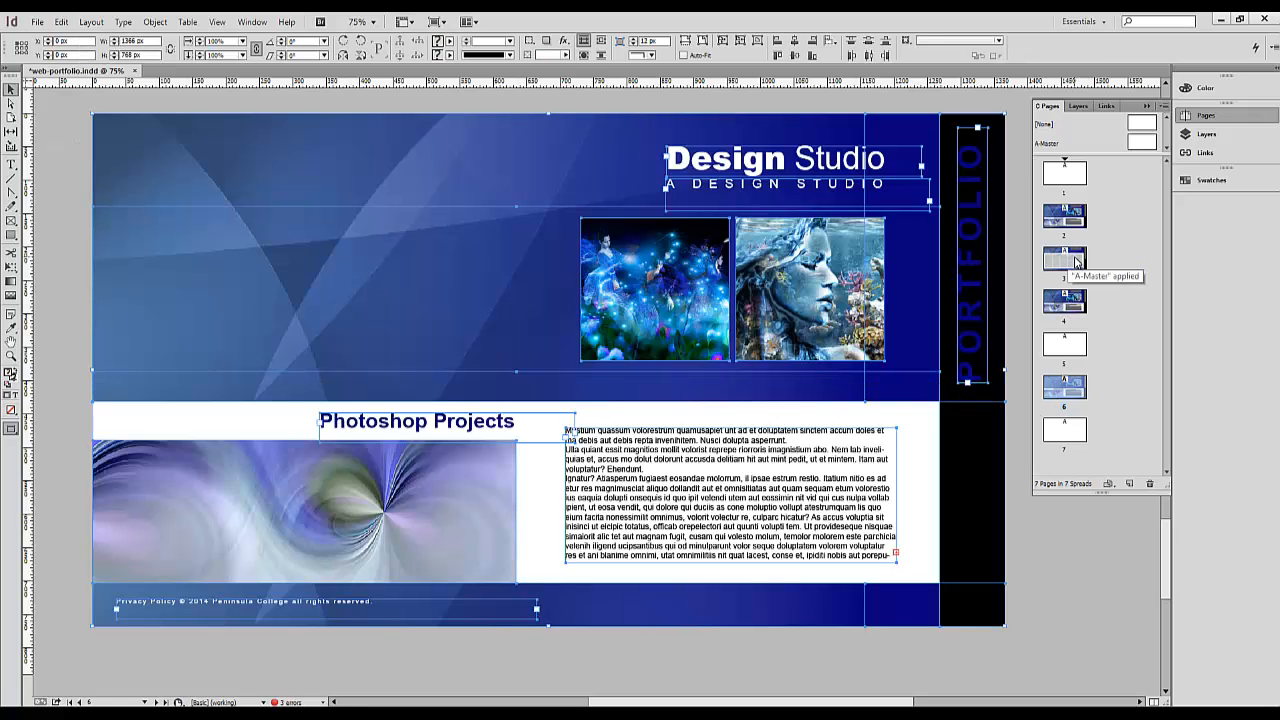
Step: Go to page 3 and copy all objects of the gallery layout
double_click(1077, 262)
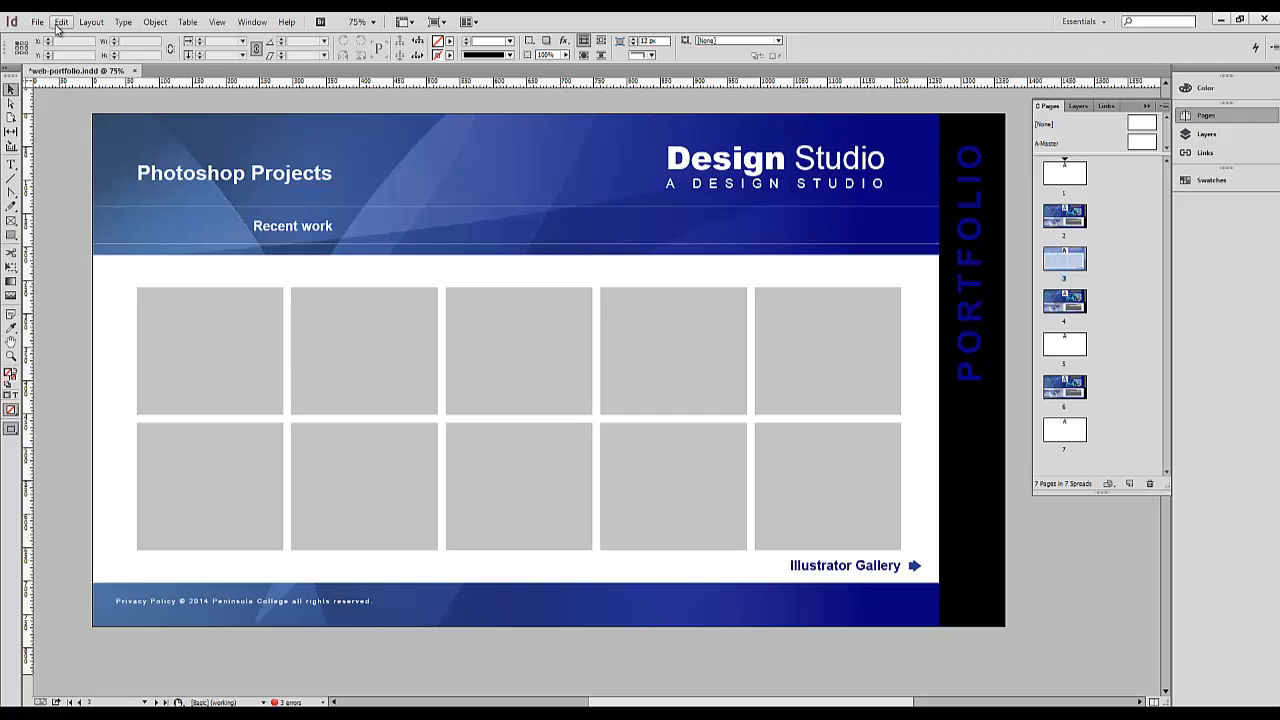
click(61, 22)
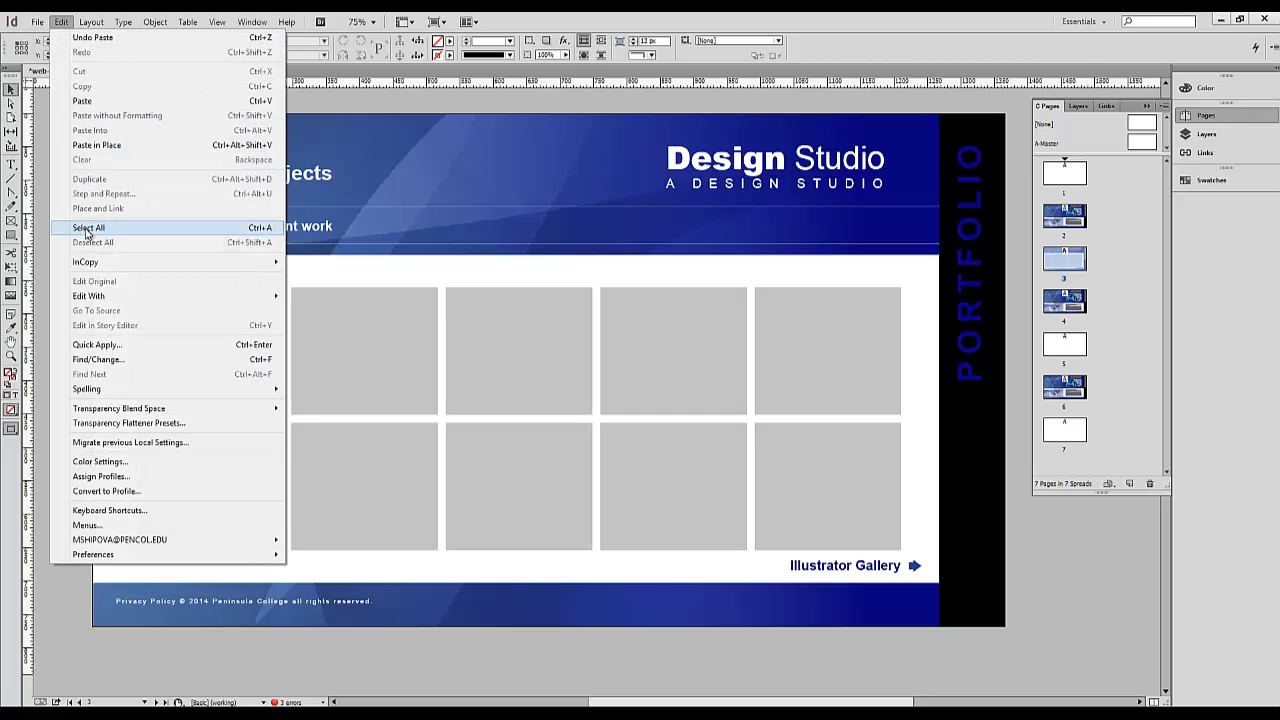
click(86, 228)
click(61, 22)
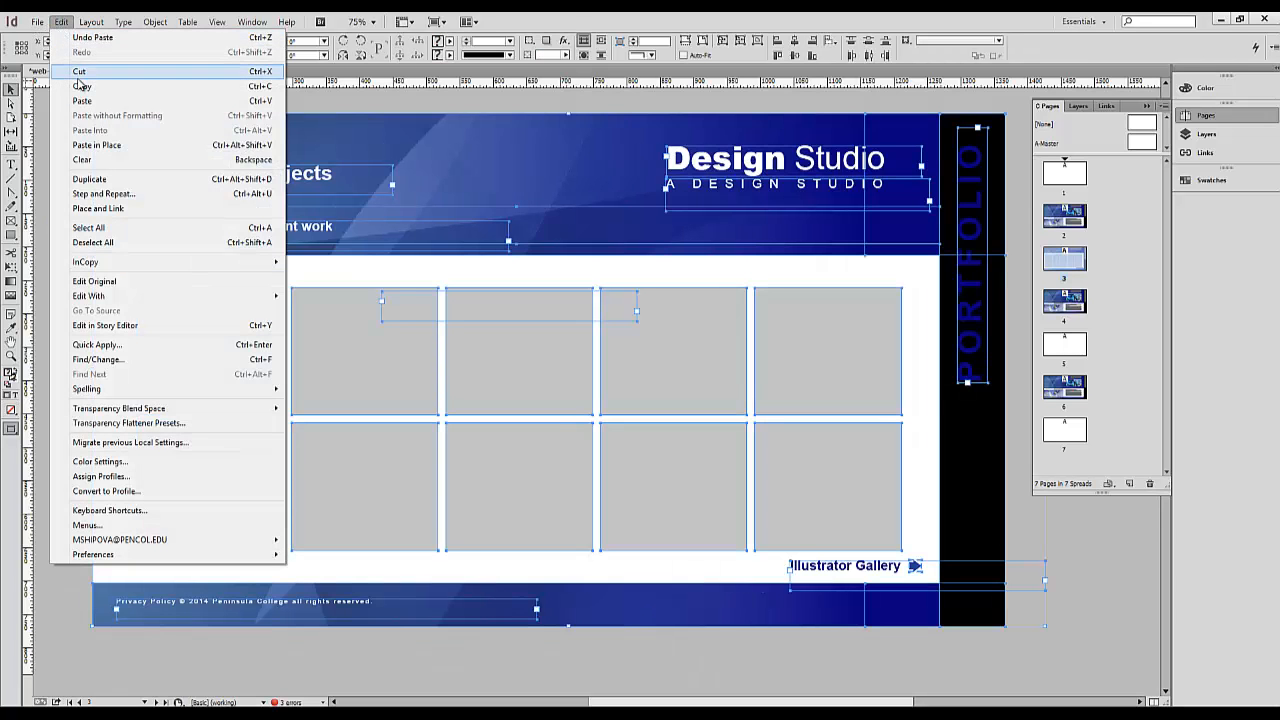
click(82, 87)
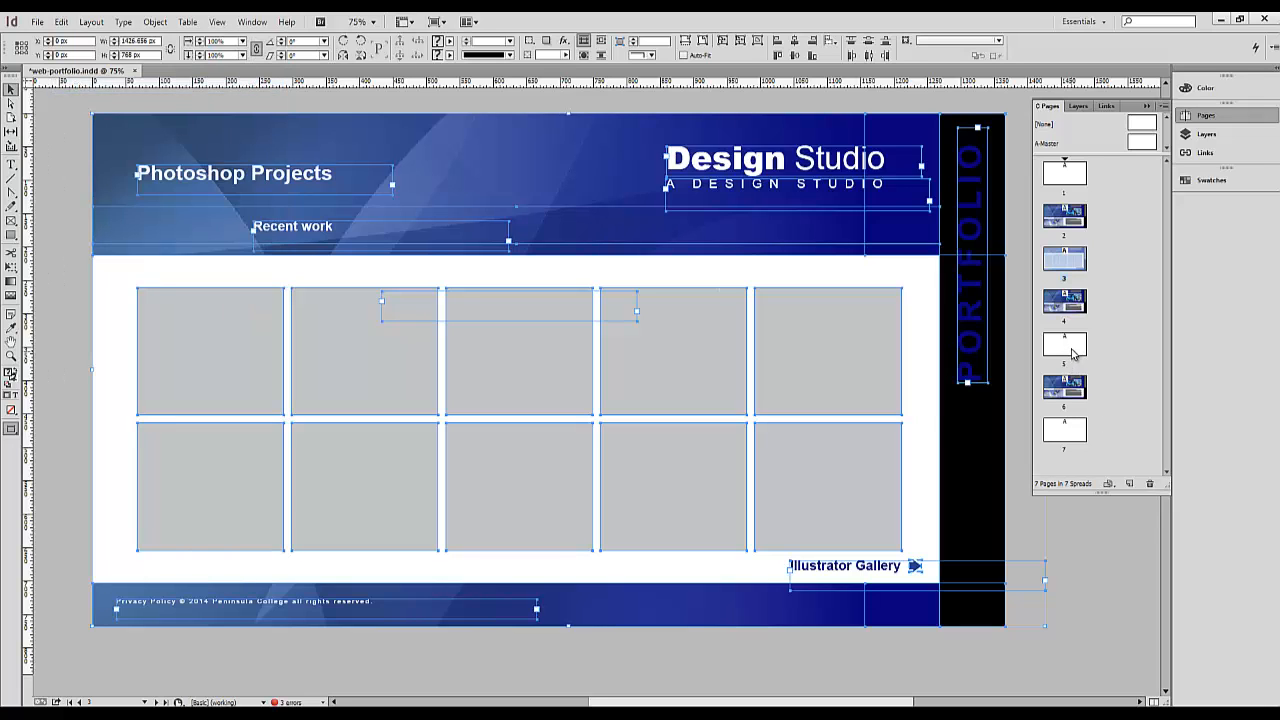
Step: Paste the copied gallery layout in place on pages 5 and 7
double_click(1066, 346)
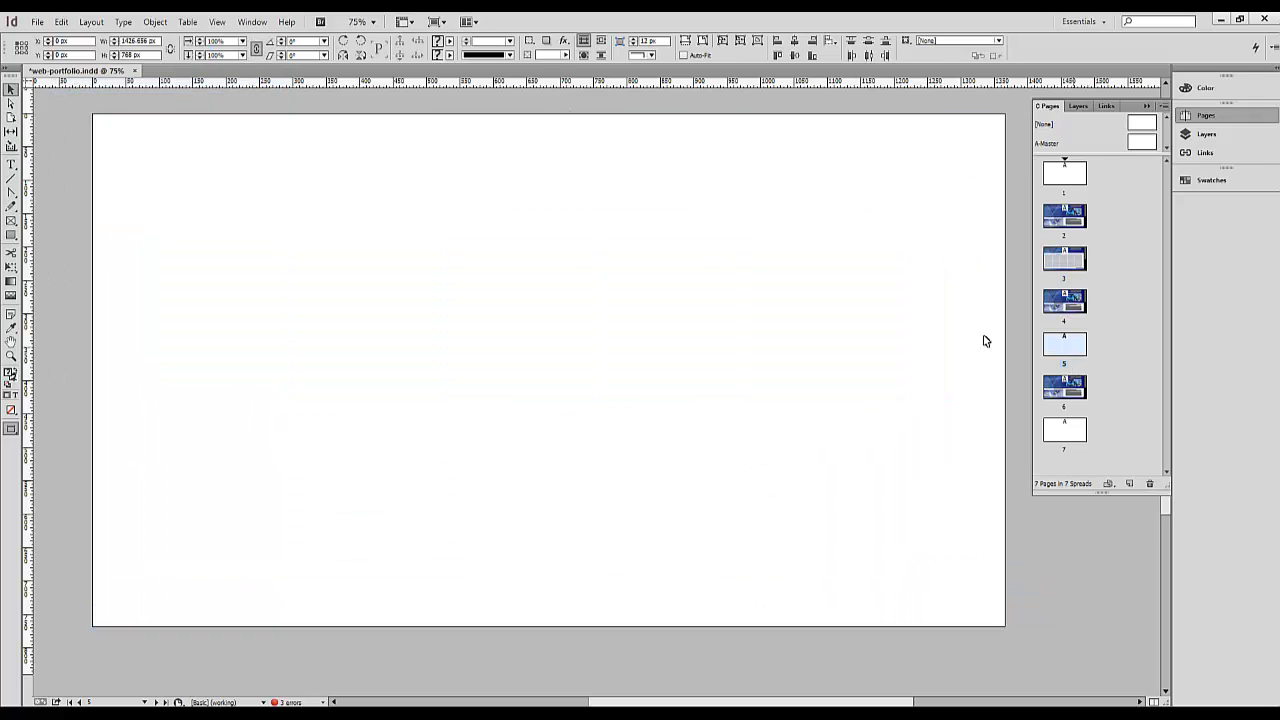
click(60, 22)
click(91, 149)
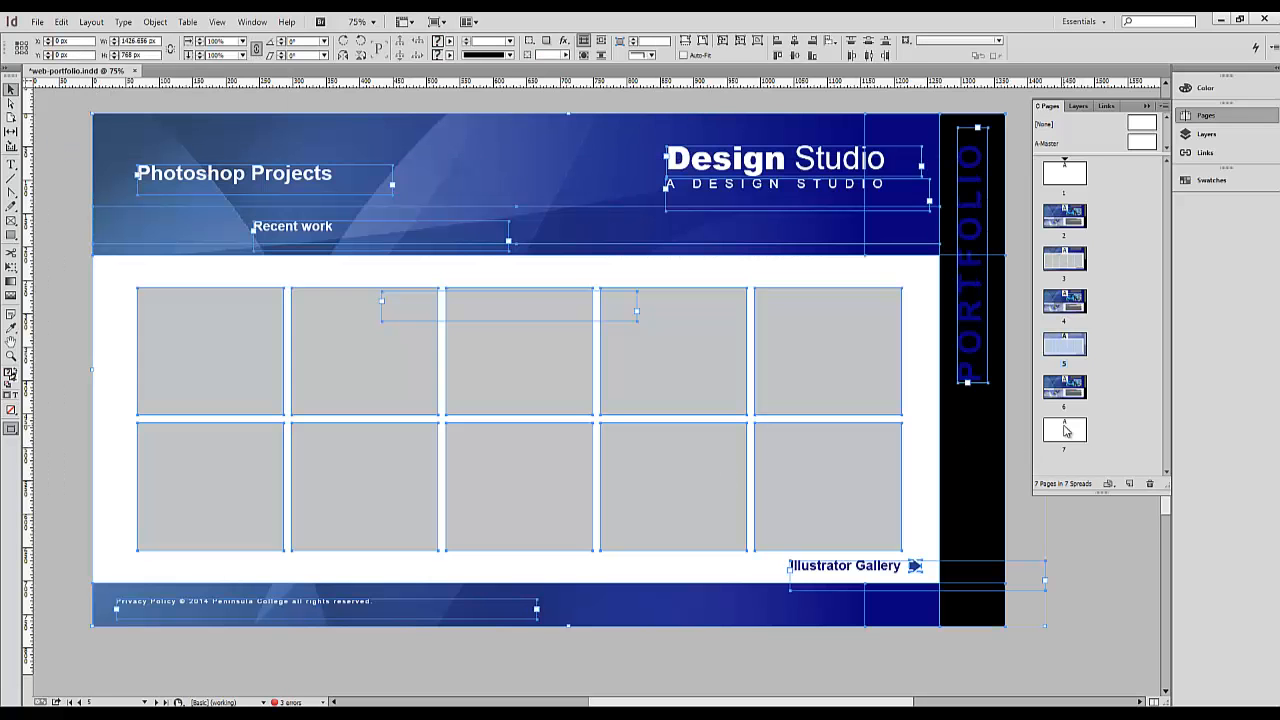
double_click(1064, 430)
click(61, 22)
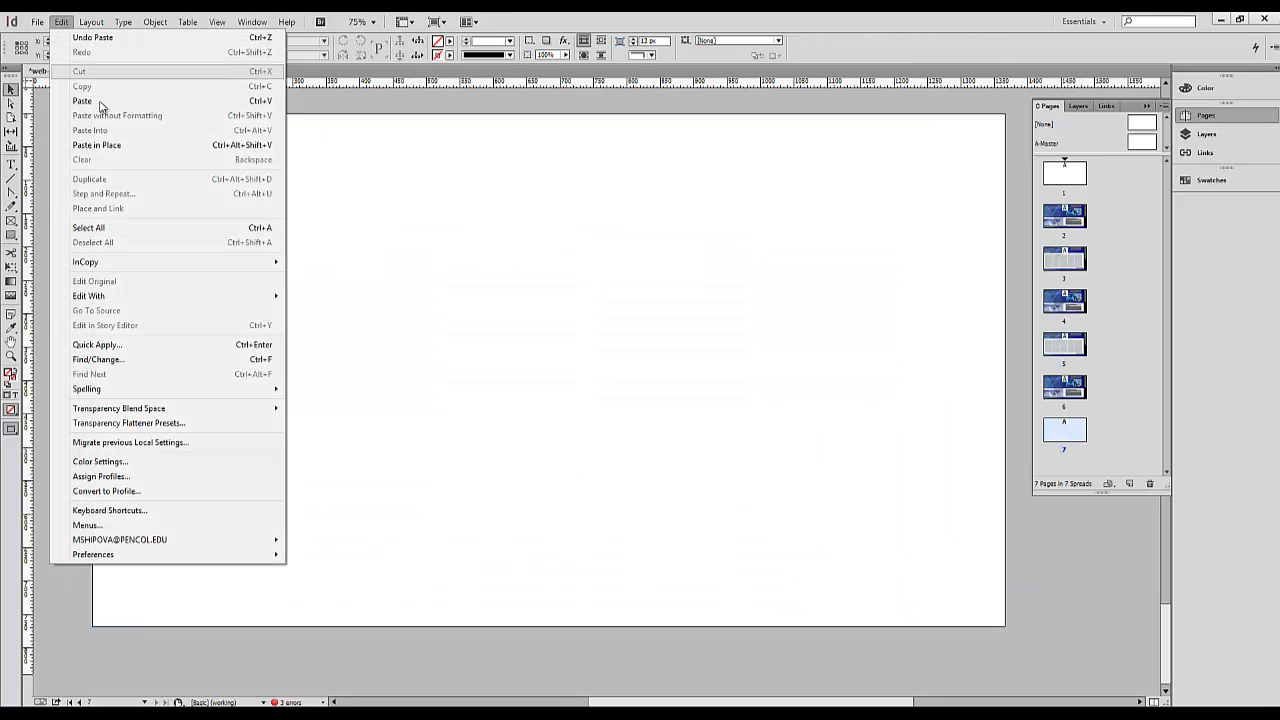
click(96, 145)
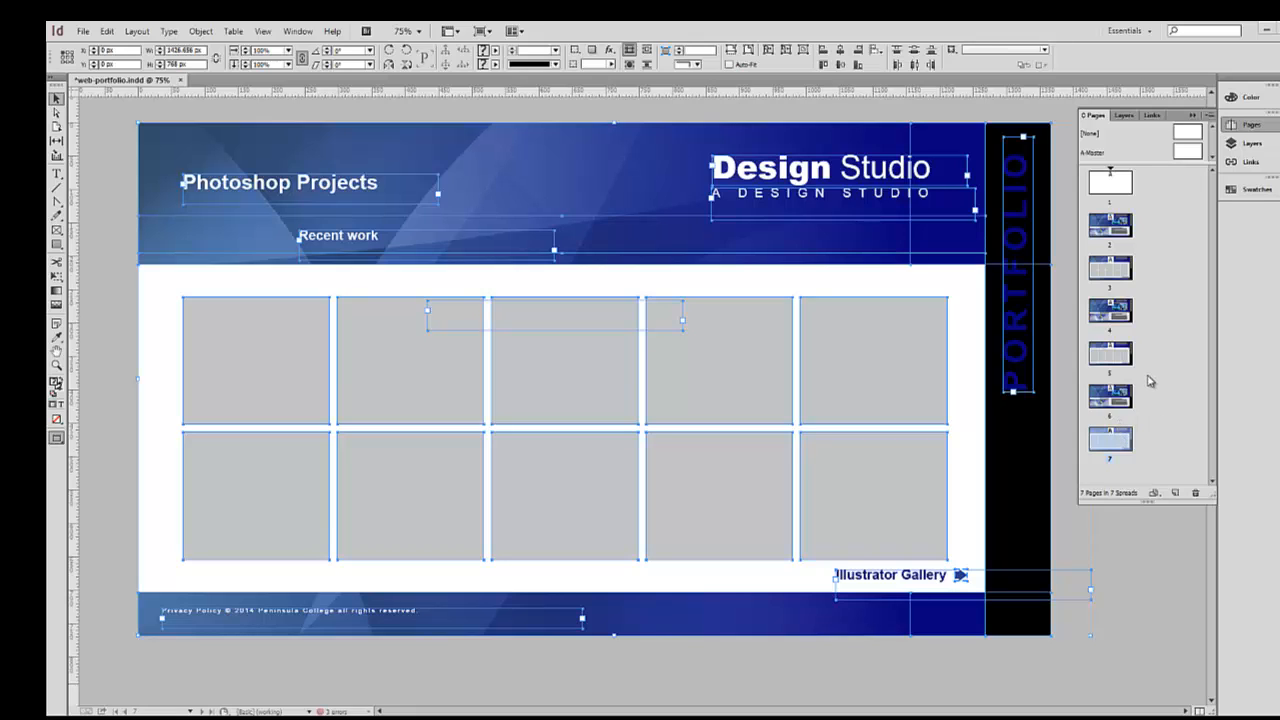
Step: Go to page 4 and replace the header's background picture with the Abstract_Life_Colors_Wallpaper024 image
double_click(1124, 316)
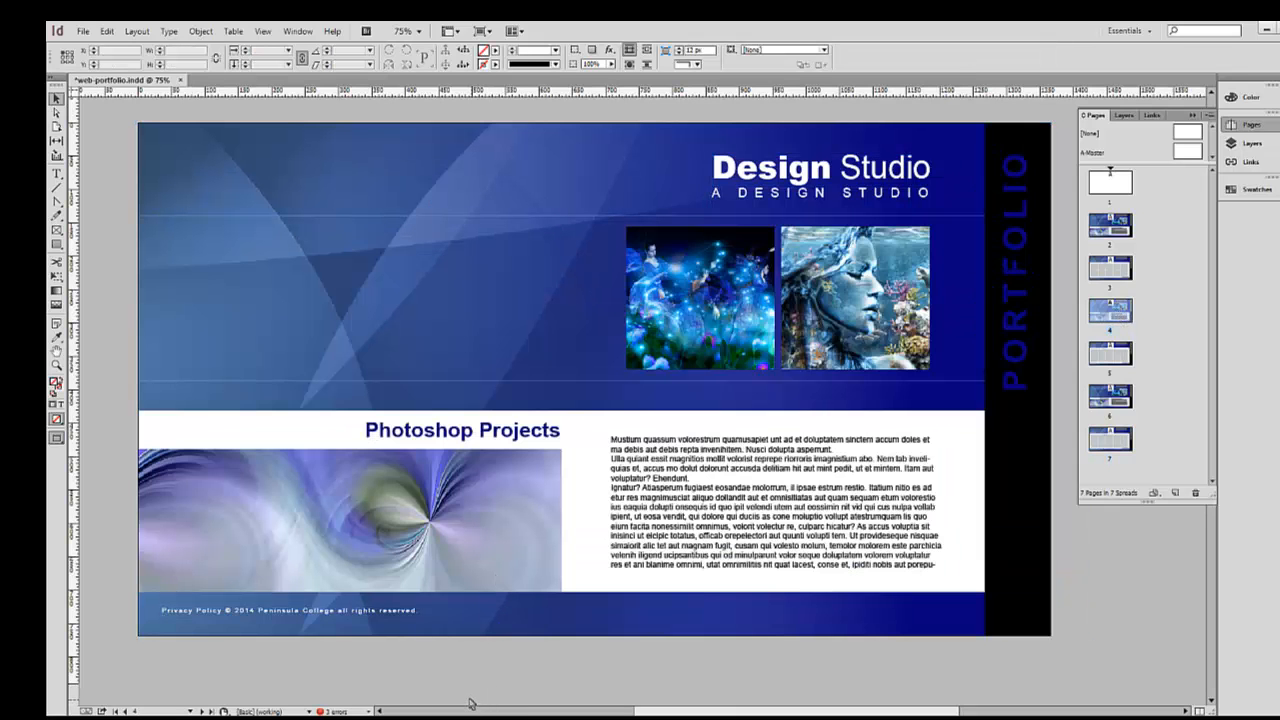
click(293, 279)
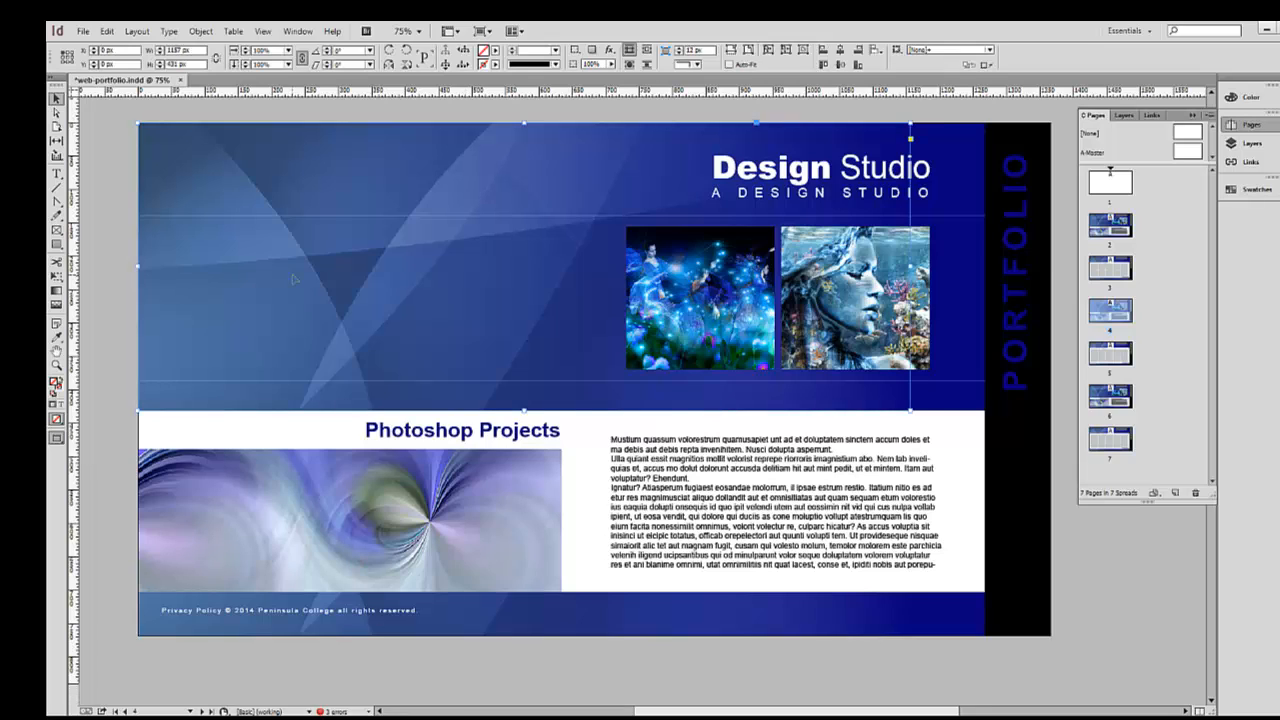
double_click(292, 276)
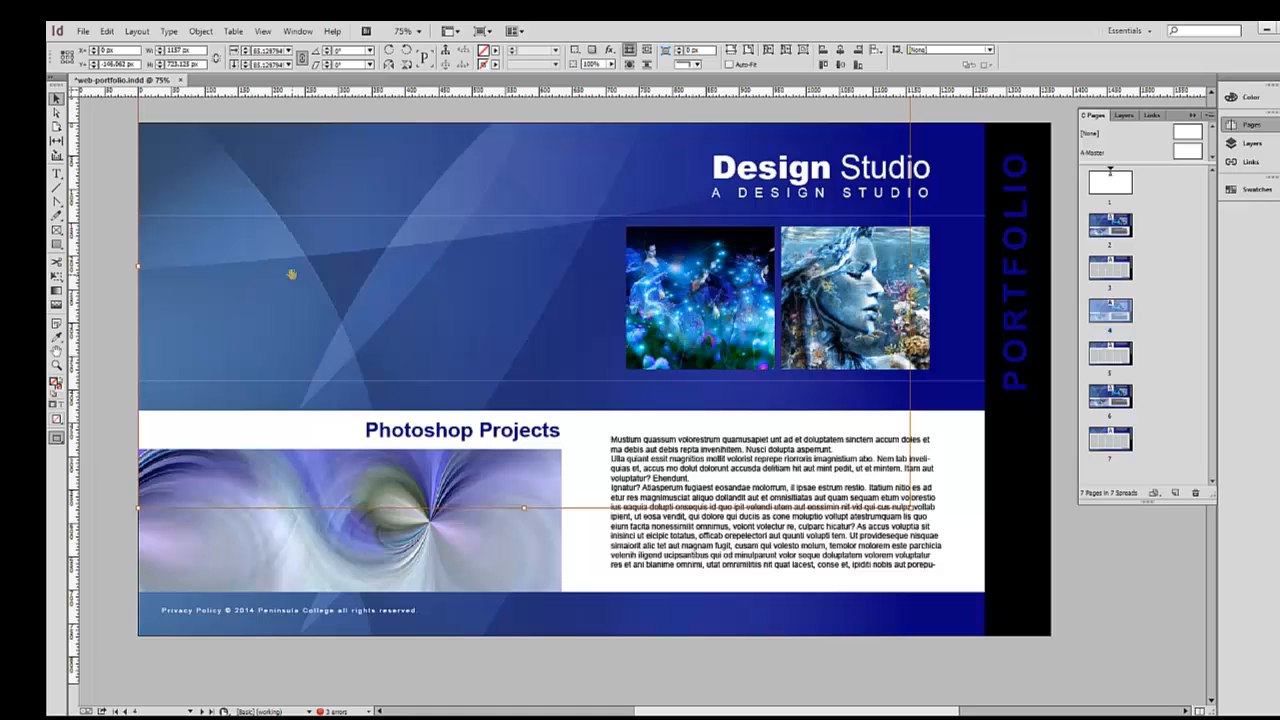
click(83, 32)
click(110, 232)
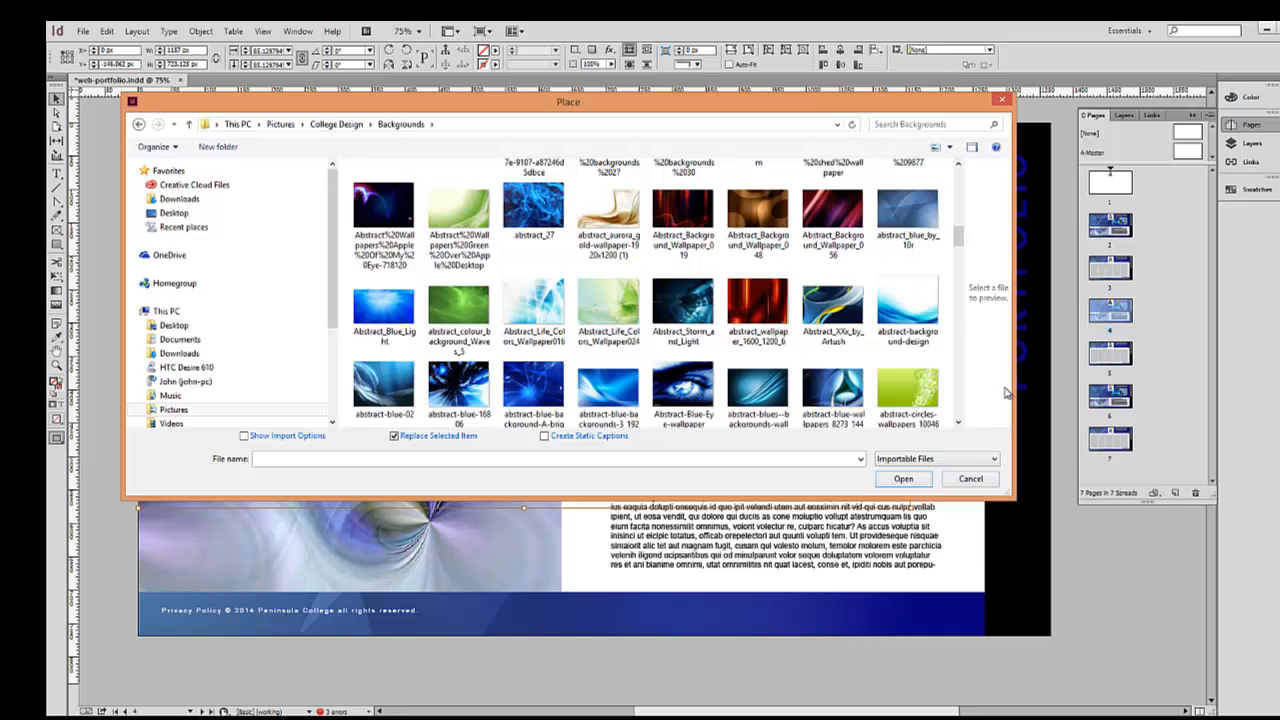
click(608, 300)
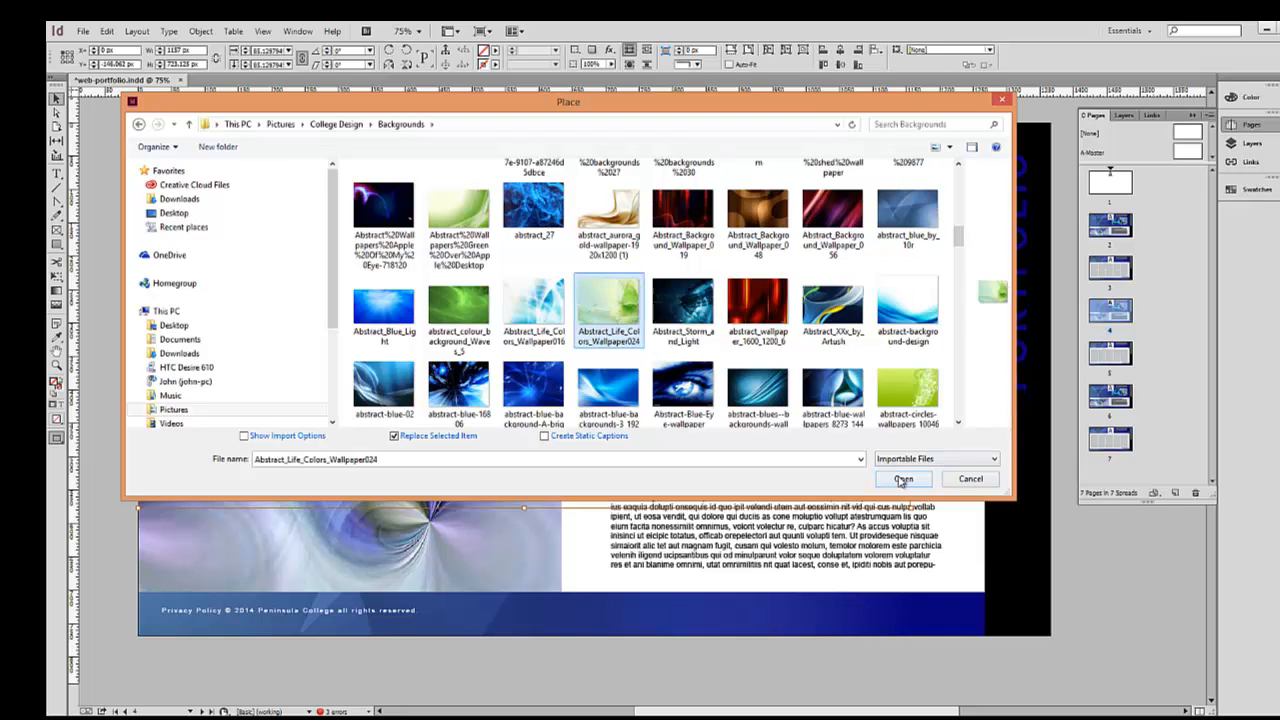
click(885, 485)
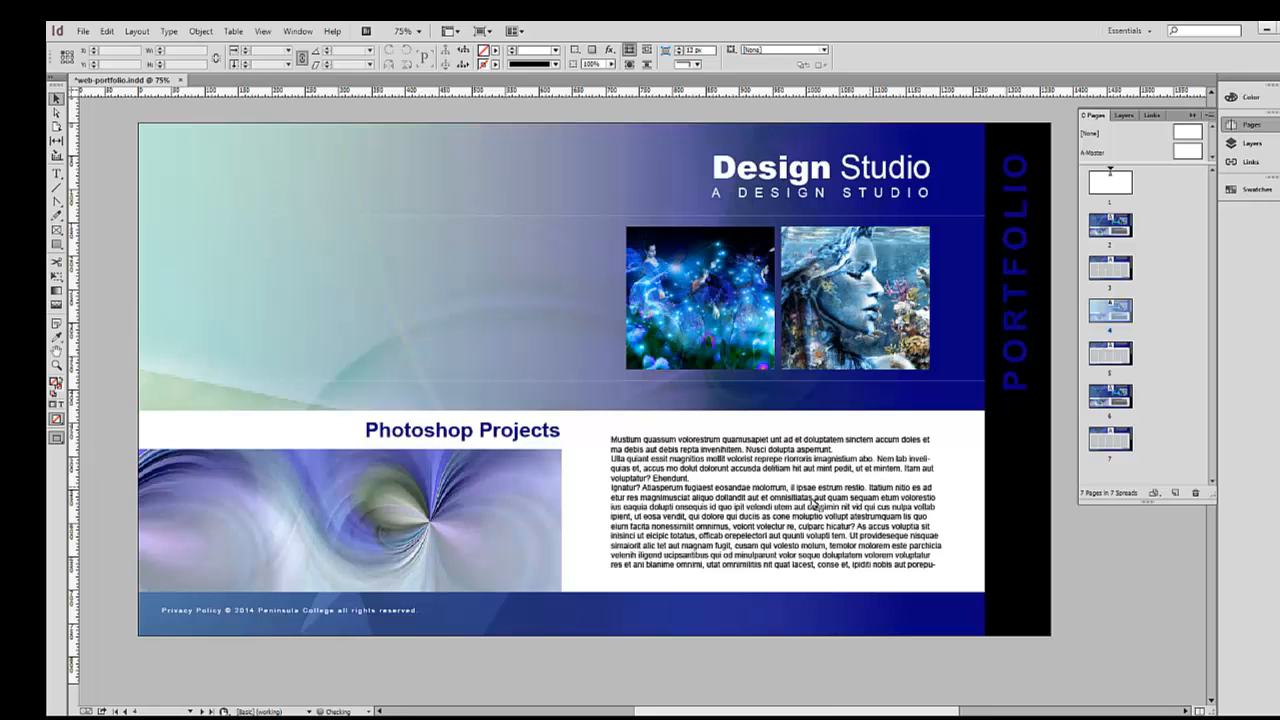
Step: Fit the header's new background picture to fill its frame proportionally
click(240, 164)
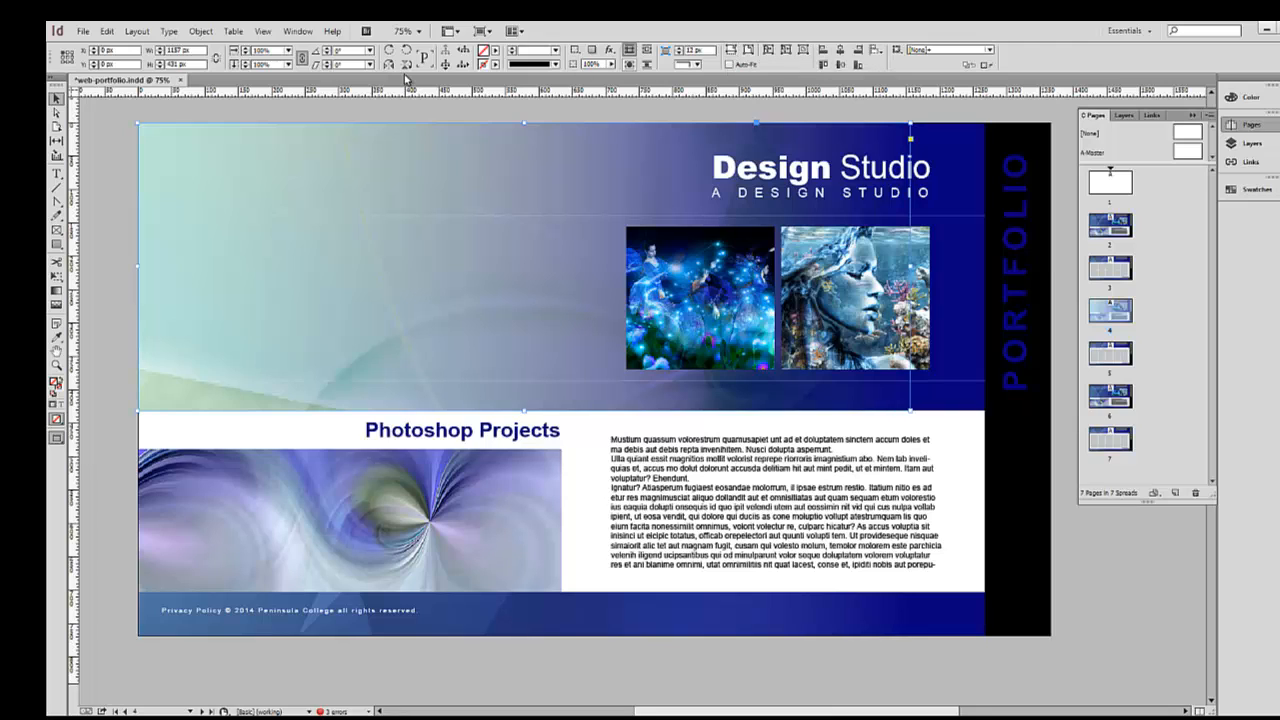
click(200, 31)
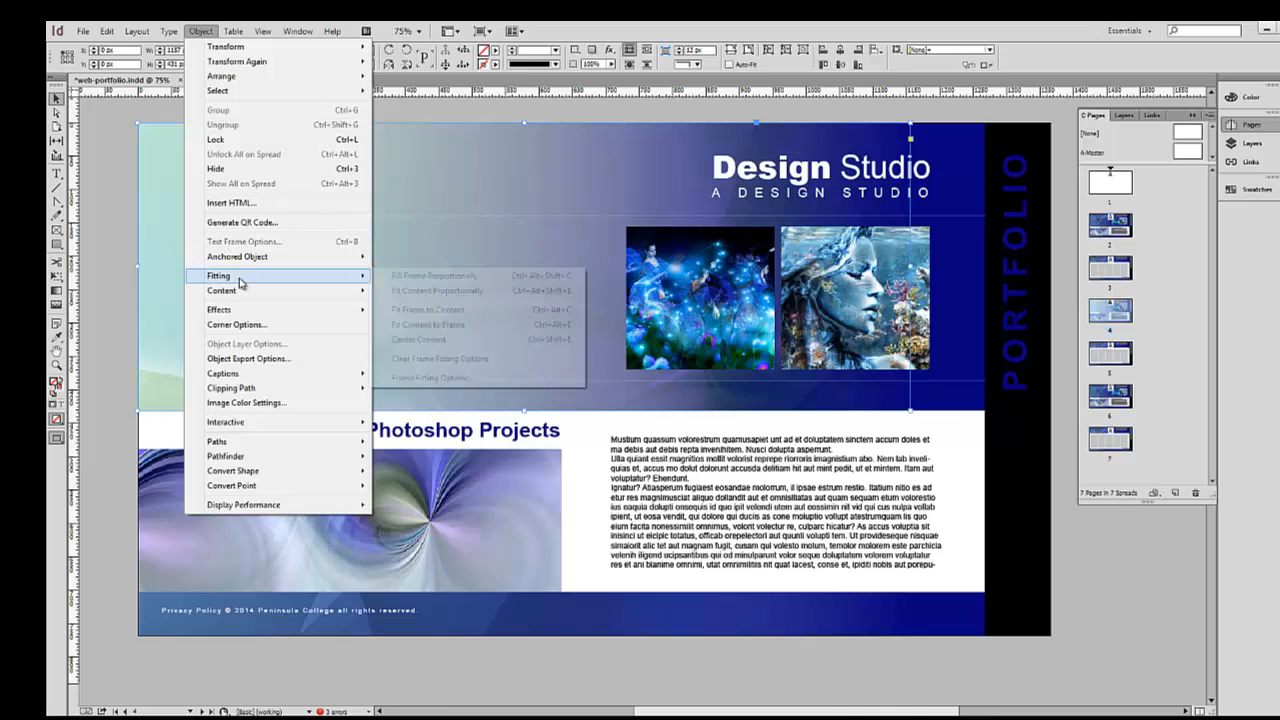
mouse_move(240, 277)
click(425, 283)
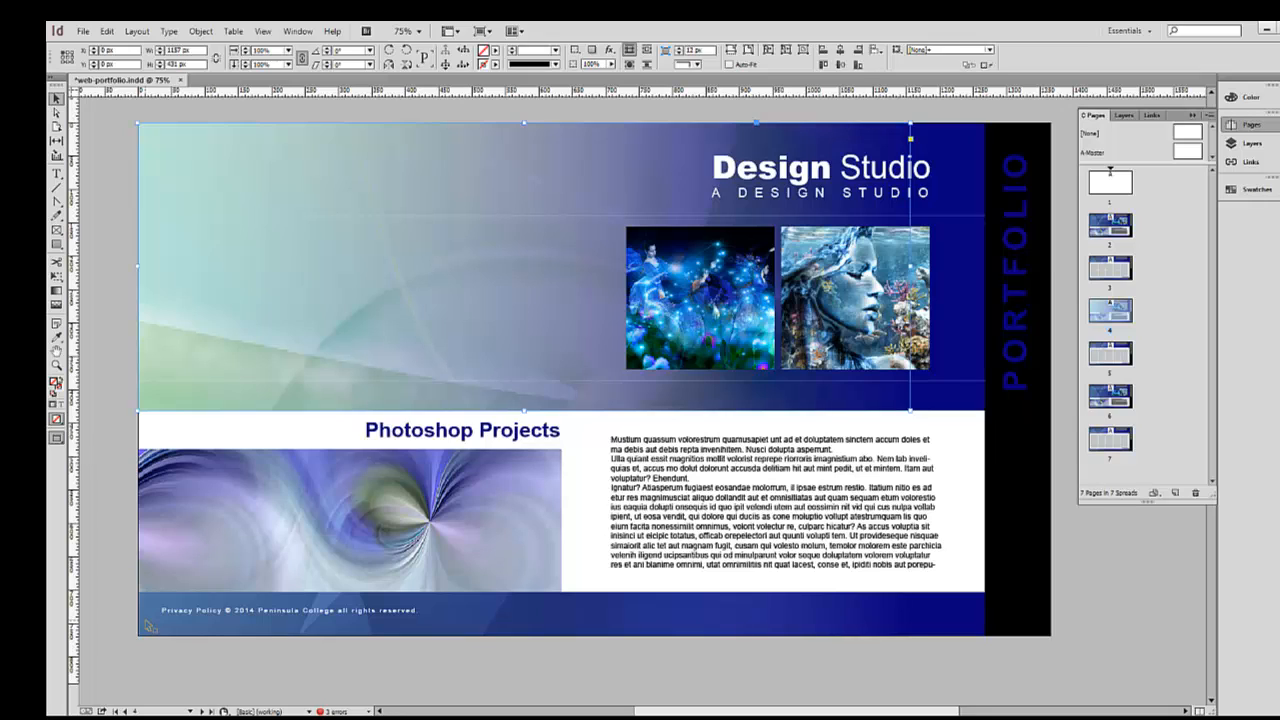
Step: Replace the footer band's background picture with the same Abstract_Life_Colors_Wallpaper024 image
click(147, 625)
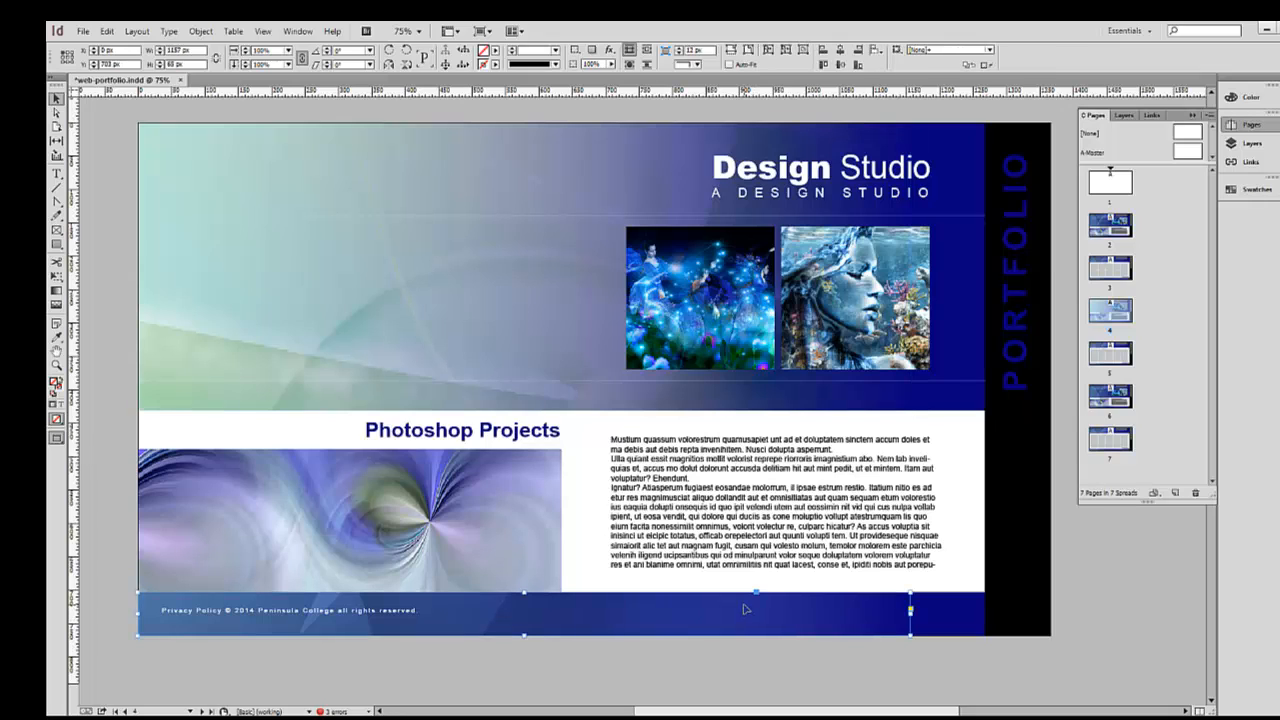
double_click(744, 609)
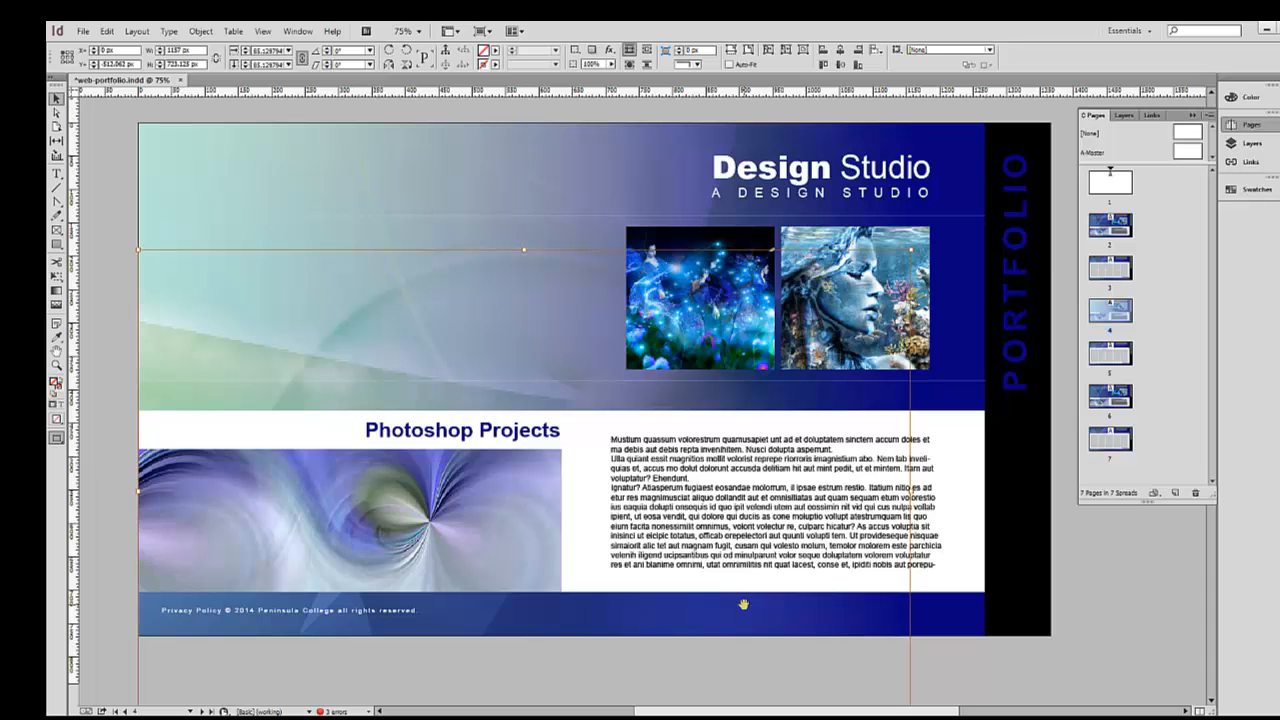
click(83, 31)
click(123, 233)
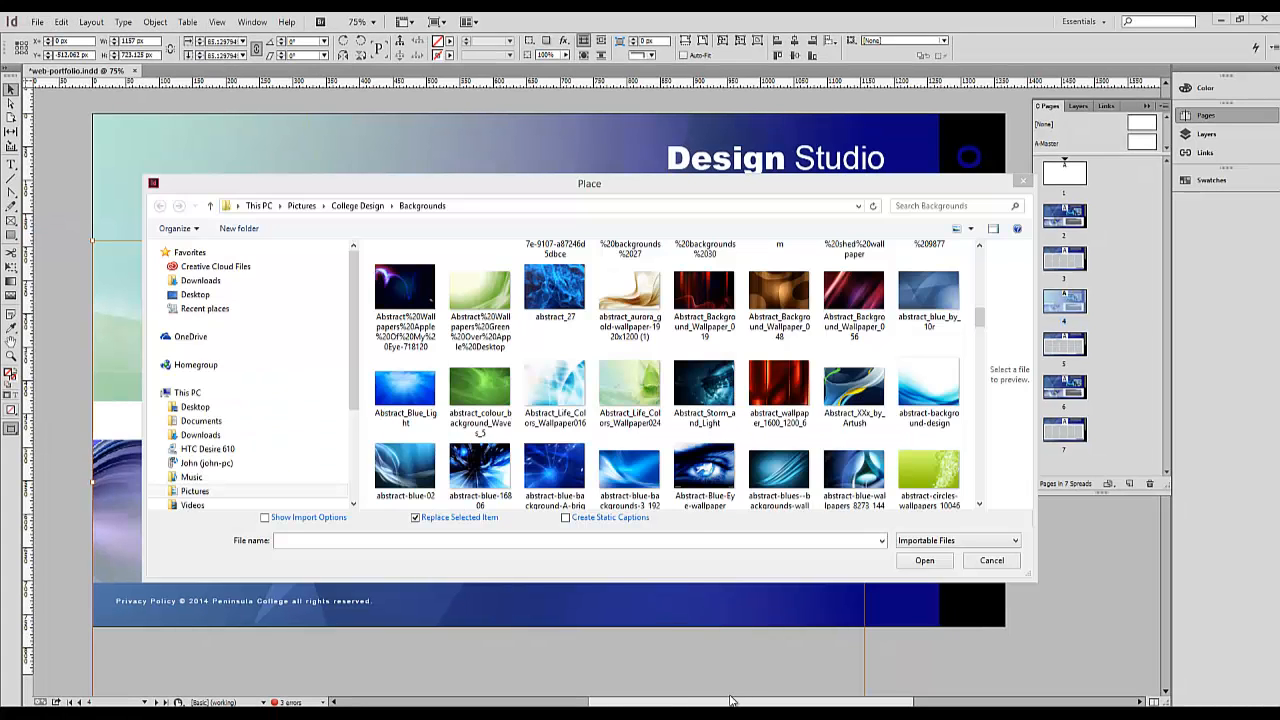
click(638, 404)
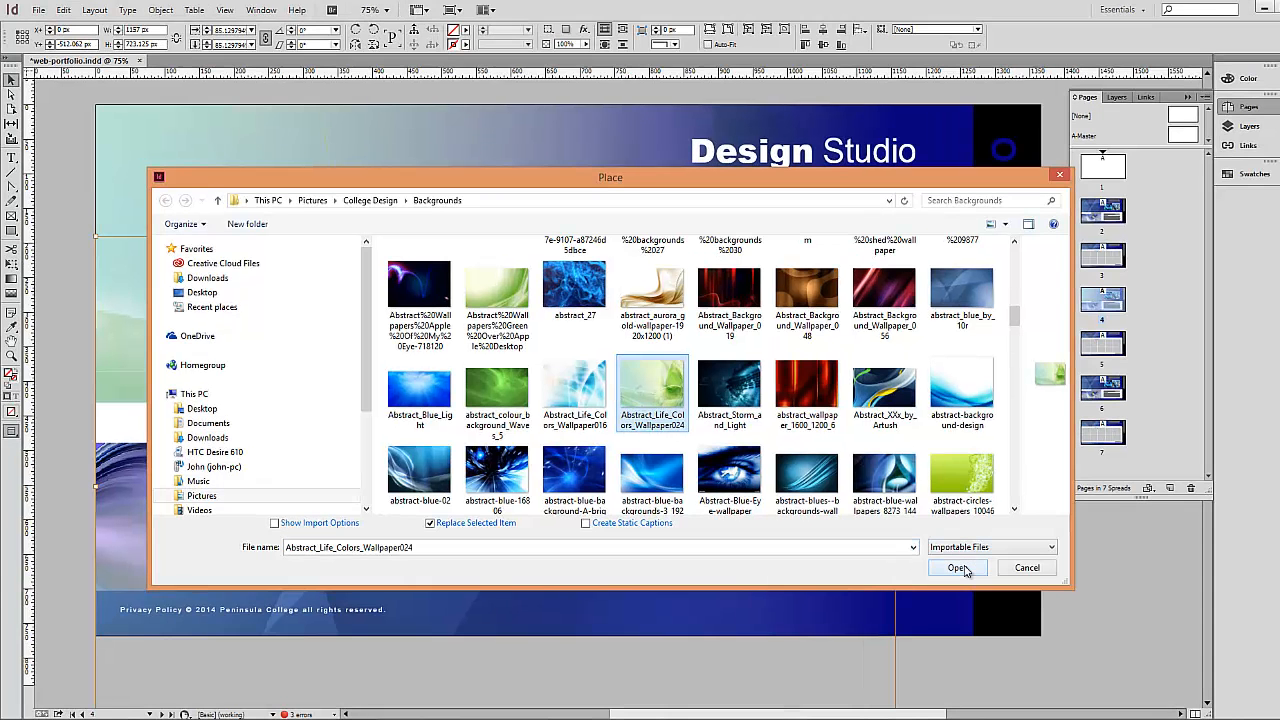
click(957, 568)
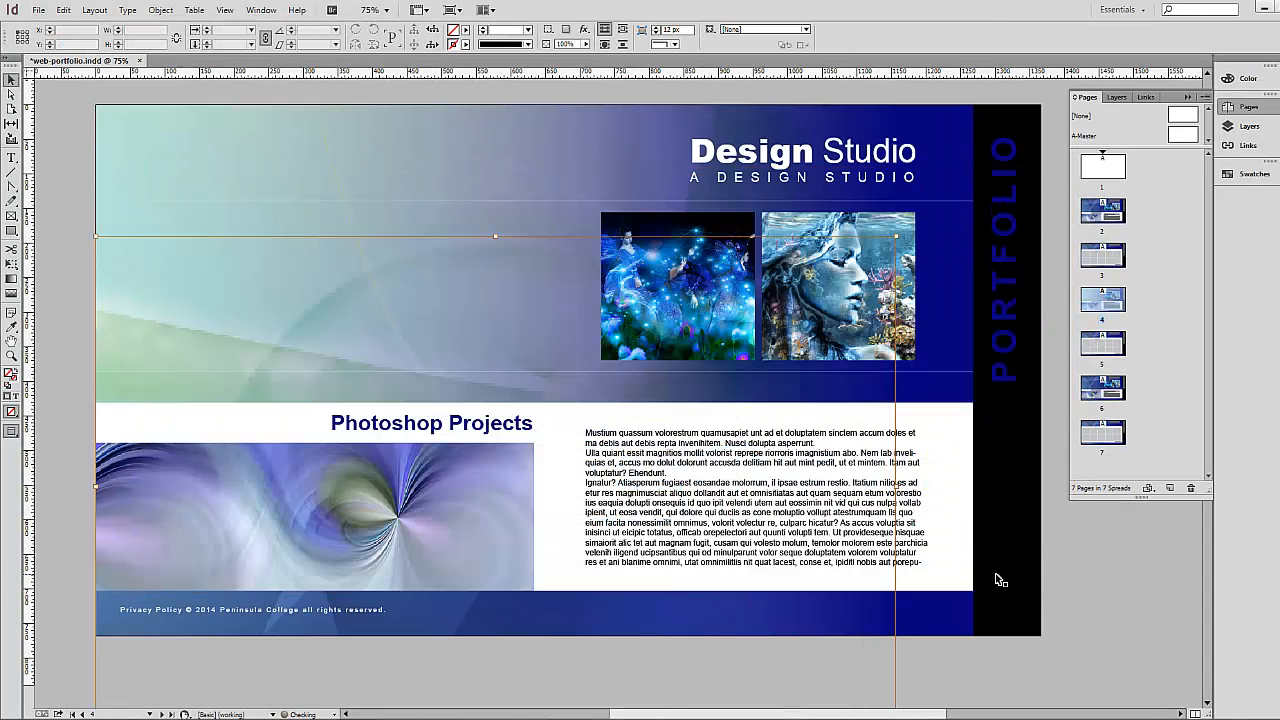
Step: Recolour the full-page blue background rectangle on page 4 with a teal sampled from the header artwork
click(967, 122)
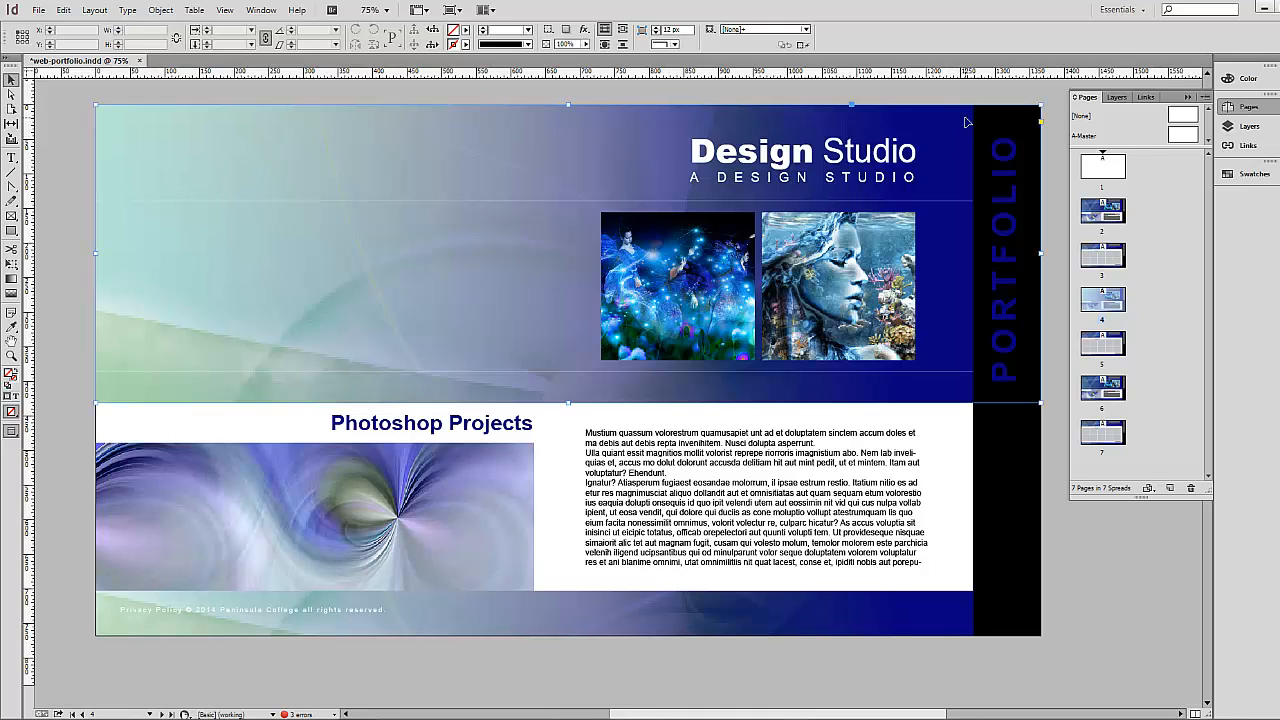
click(962, 607)
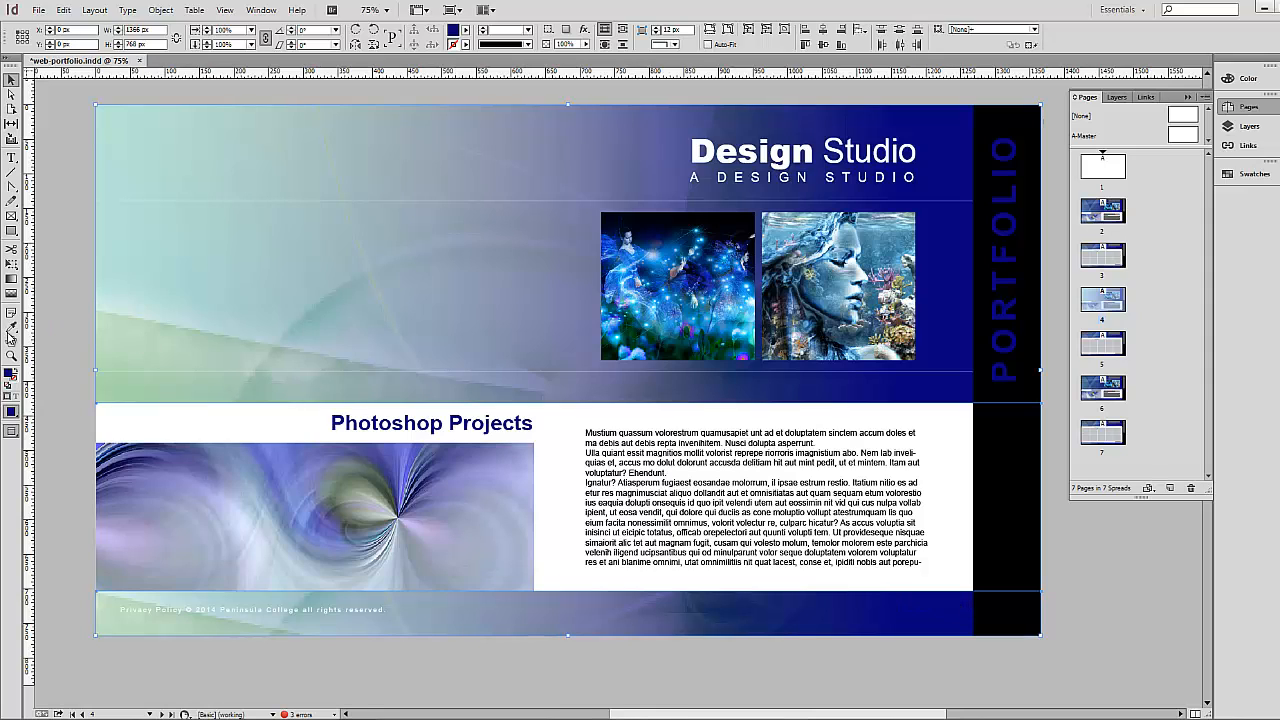
click(12, 329)
click(251, 385)
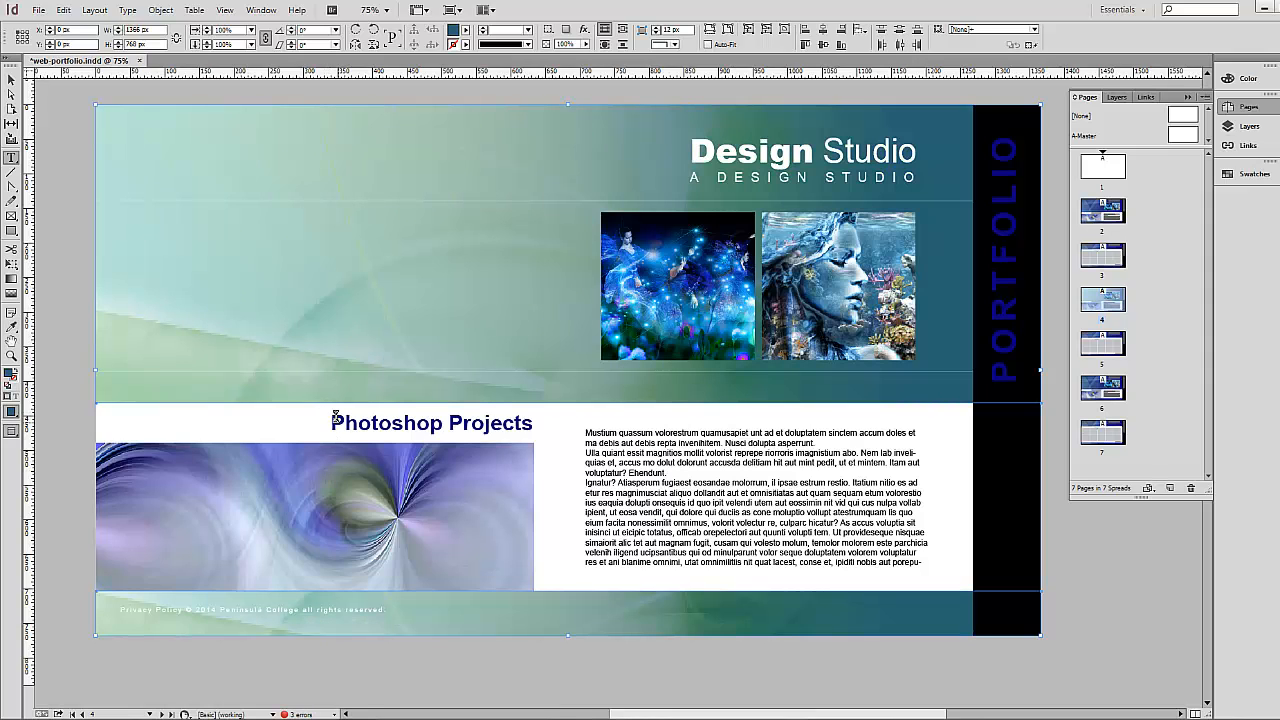
Step: Change the section heading to "Illustrator Projects" and recolour it with the teal sampled from the page background
drag(335, 416, 437, 422)
text(Illustrator)
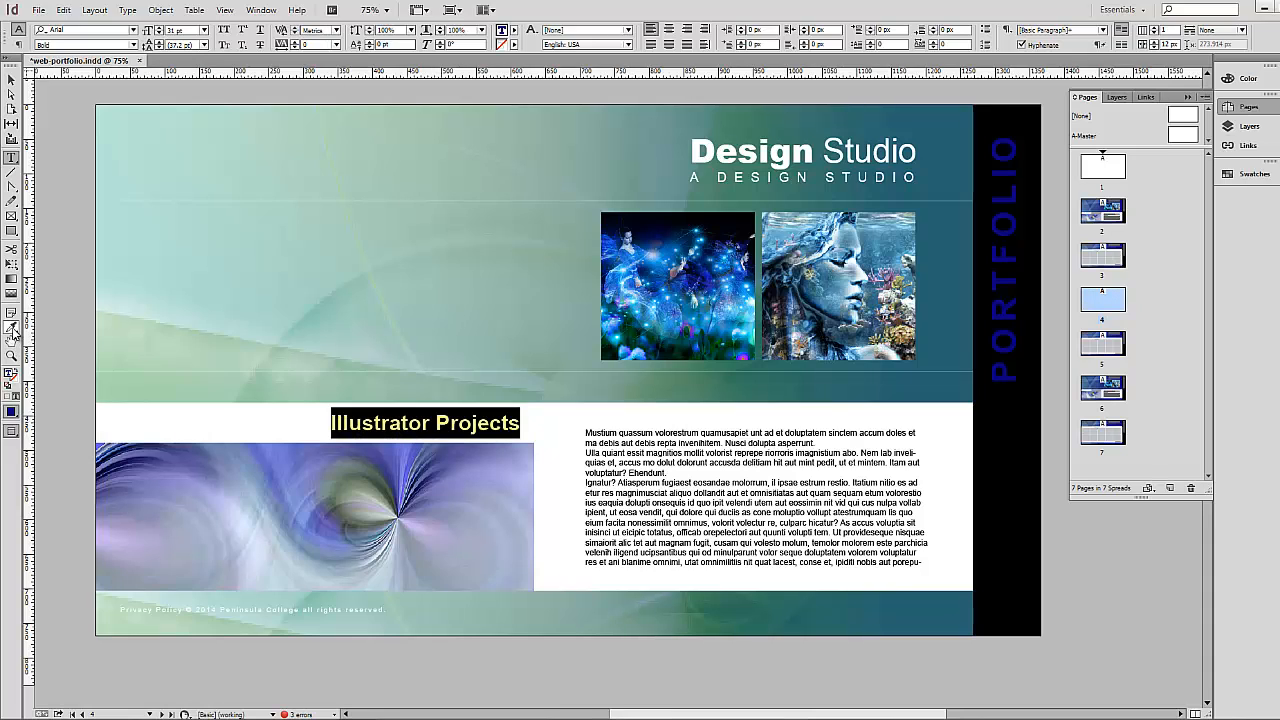
click(966, 137)
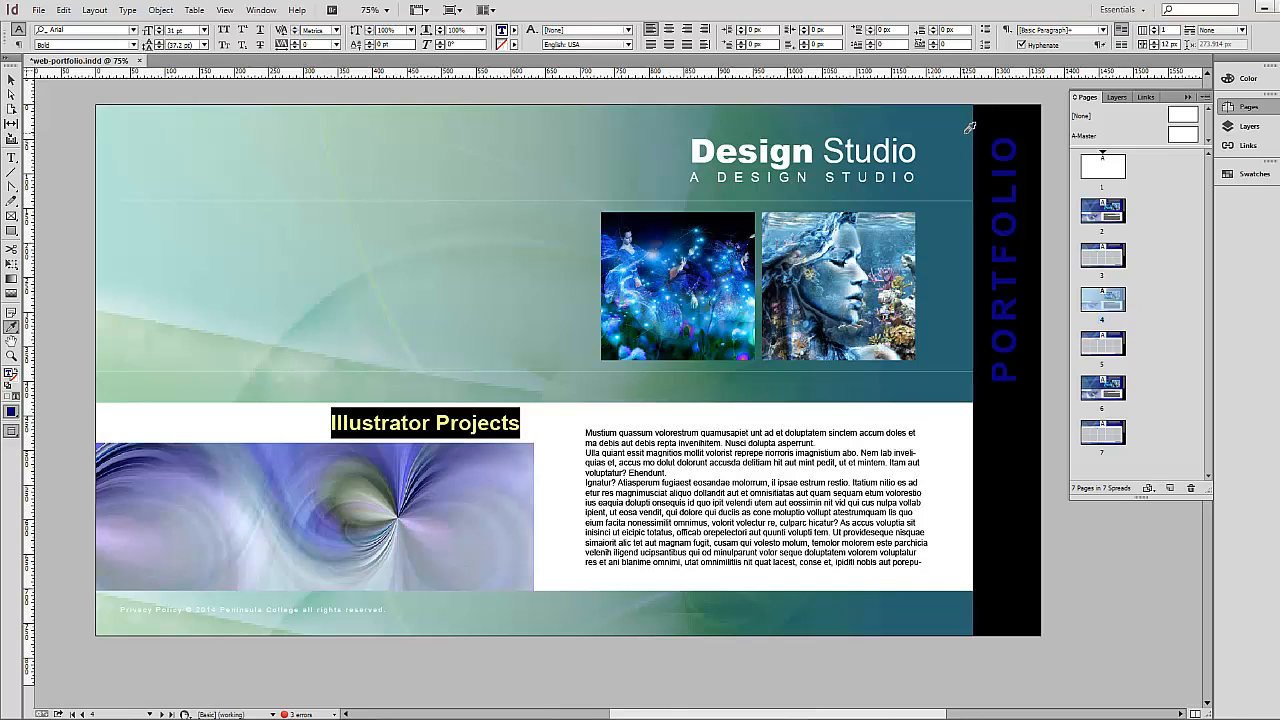
click(11, 80)
click(193, 194)
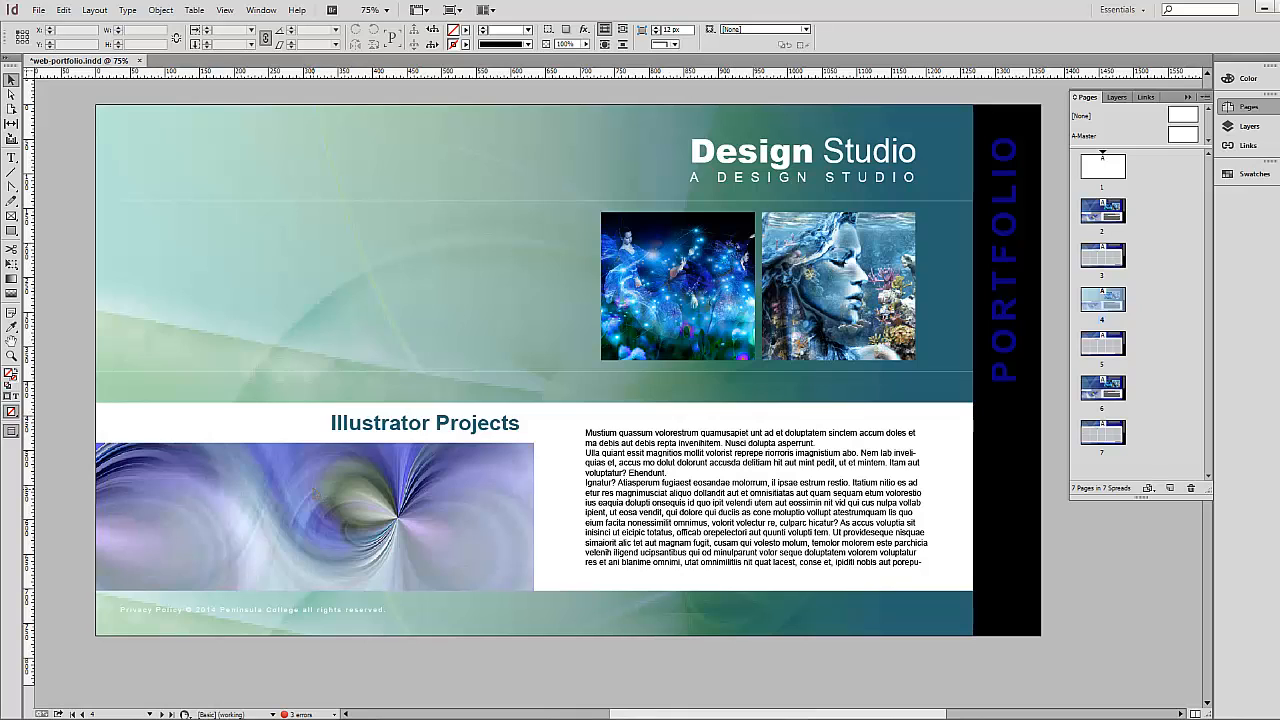
Step: Replace the purple swirl picture below the heading with the abstract_vector_38 image
click(313, 488)
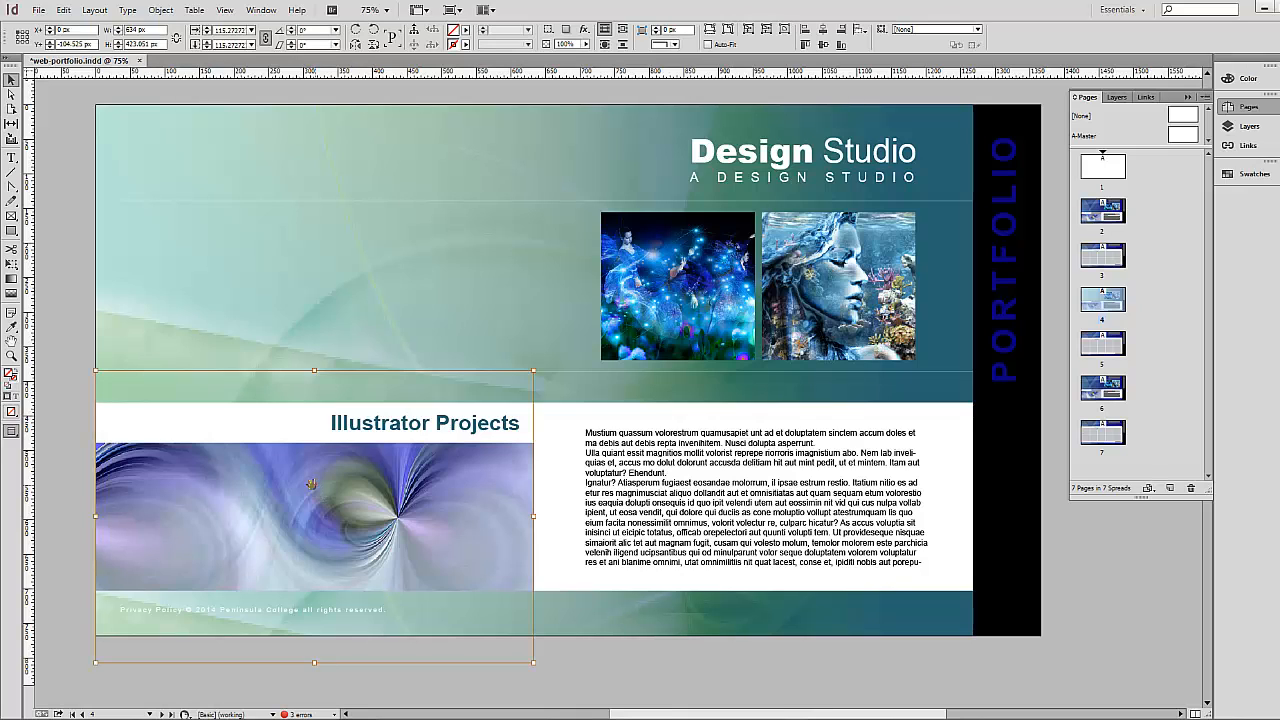
click(38, 10)
click(63, 218)
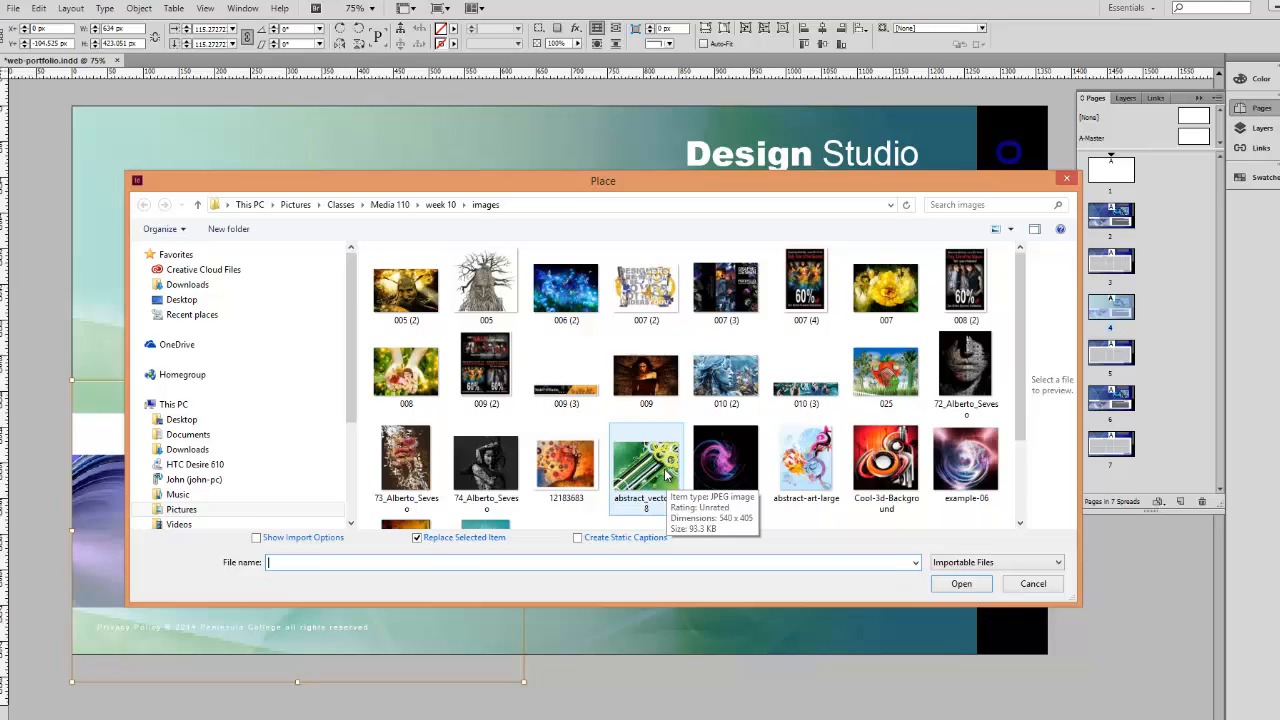
click(780, 555)
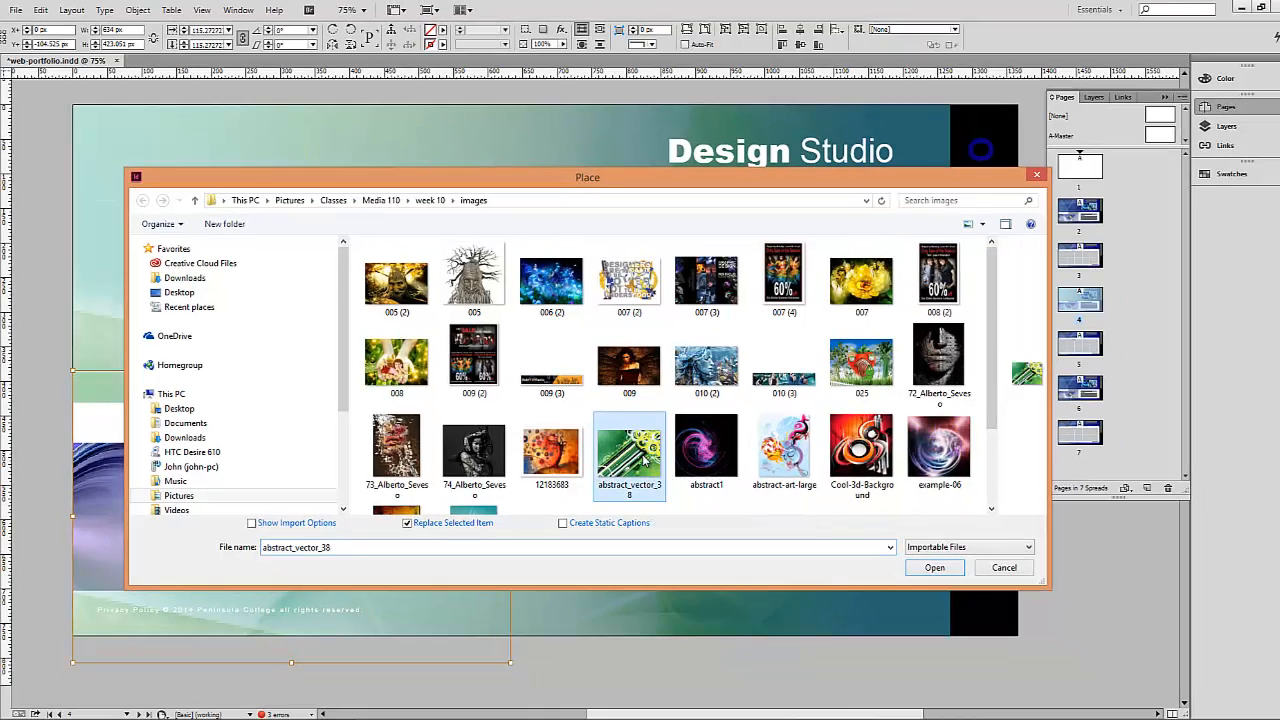
click(935, 568)
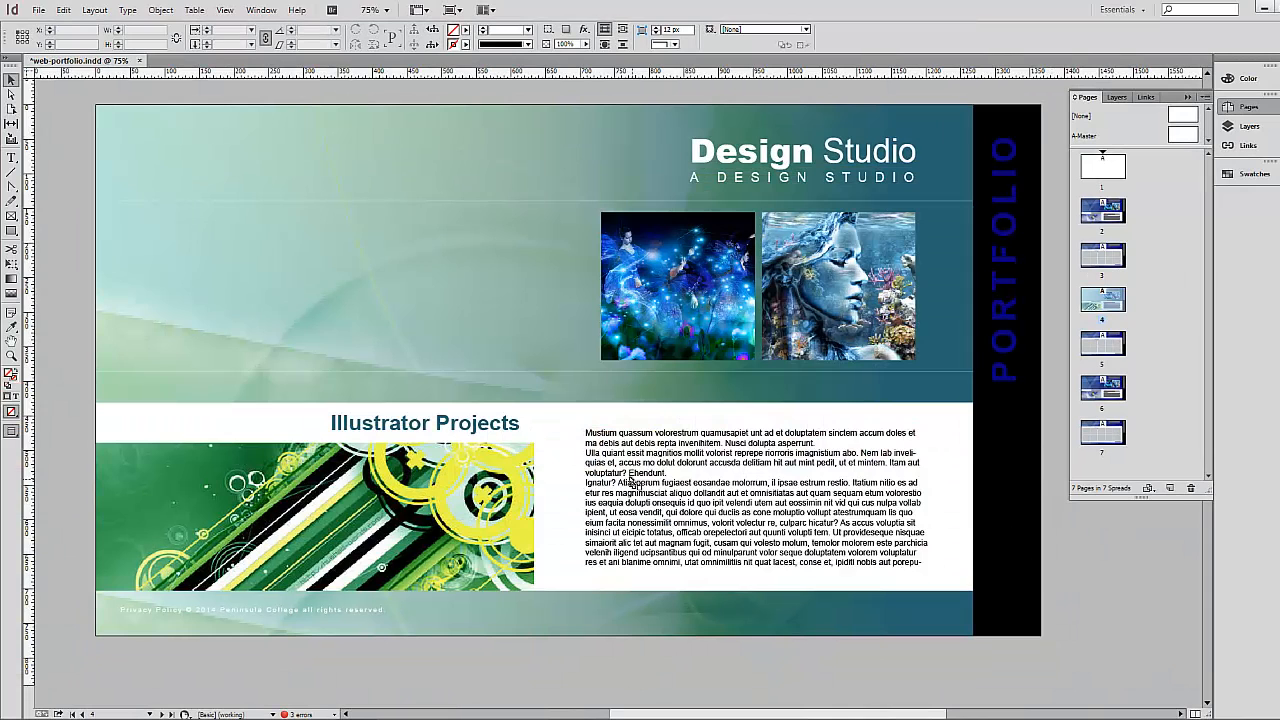
Step: Delete the two pictures inside the header's square frames on page 4, keeping the empty frames
click(652, 274)
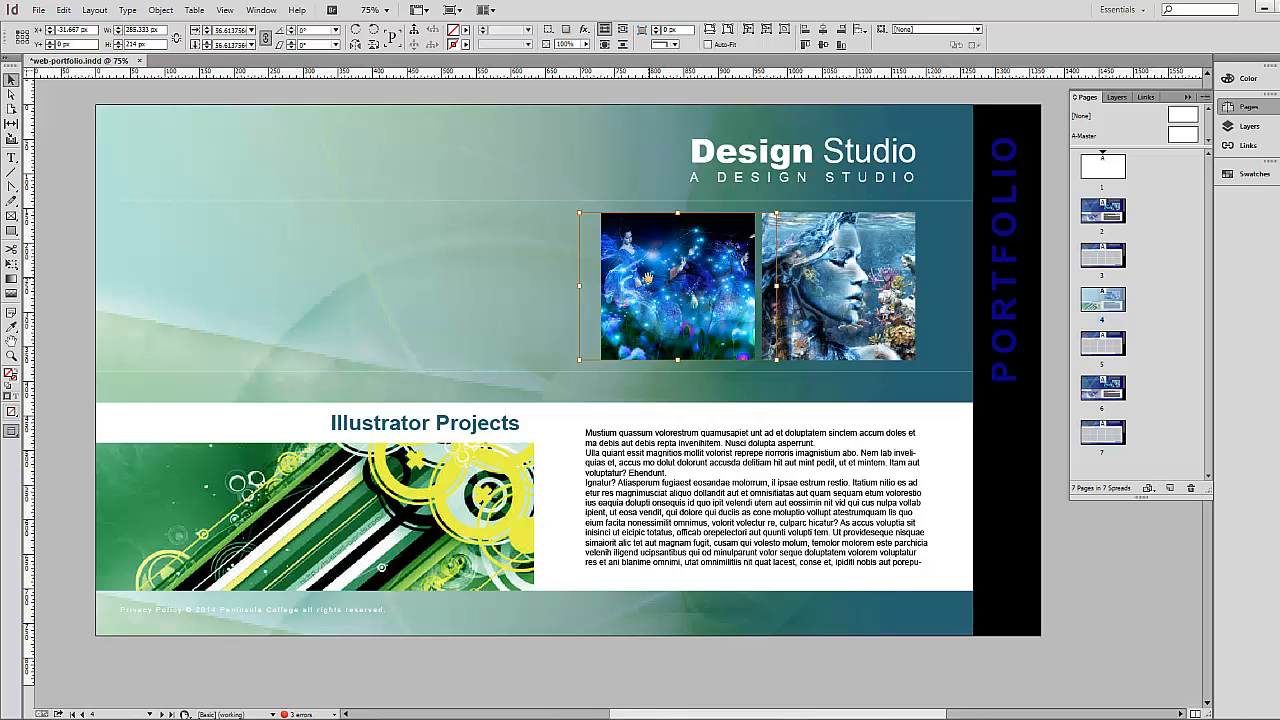
key(Delete)
click(832, 243)
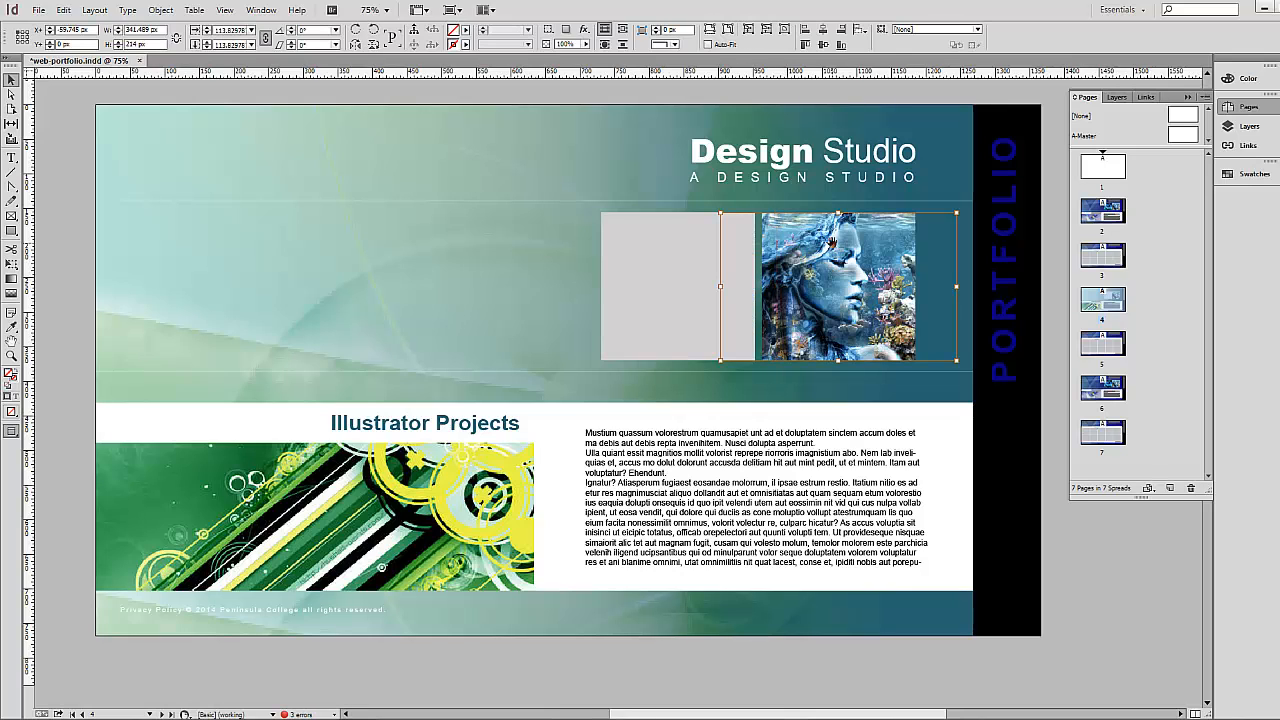
key(Delete)
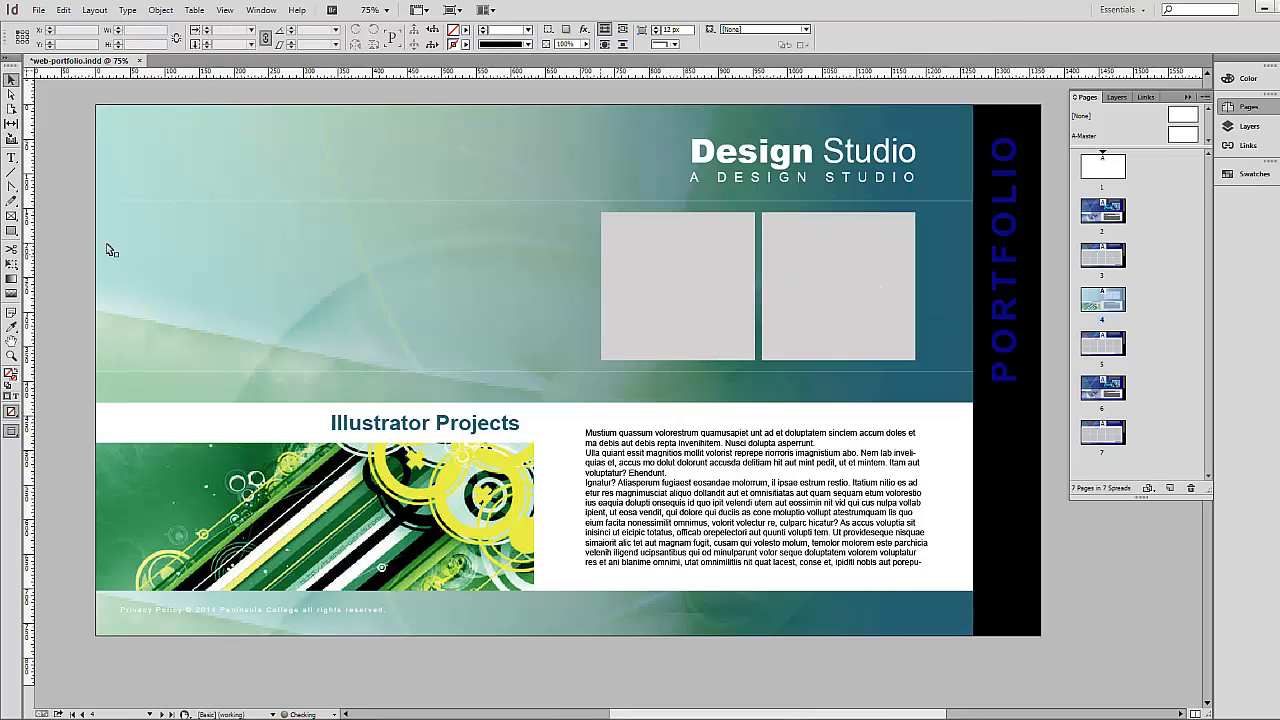
Step: Place the 12183683 tree image in the first header frame and the living-ohg image in the second
click(40, 9)
click(64, 218)
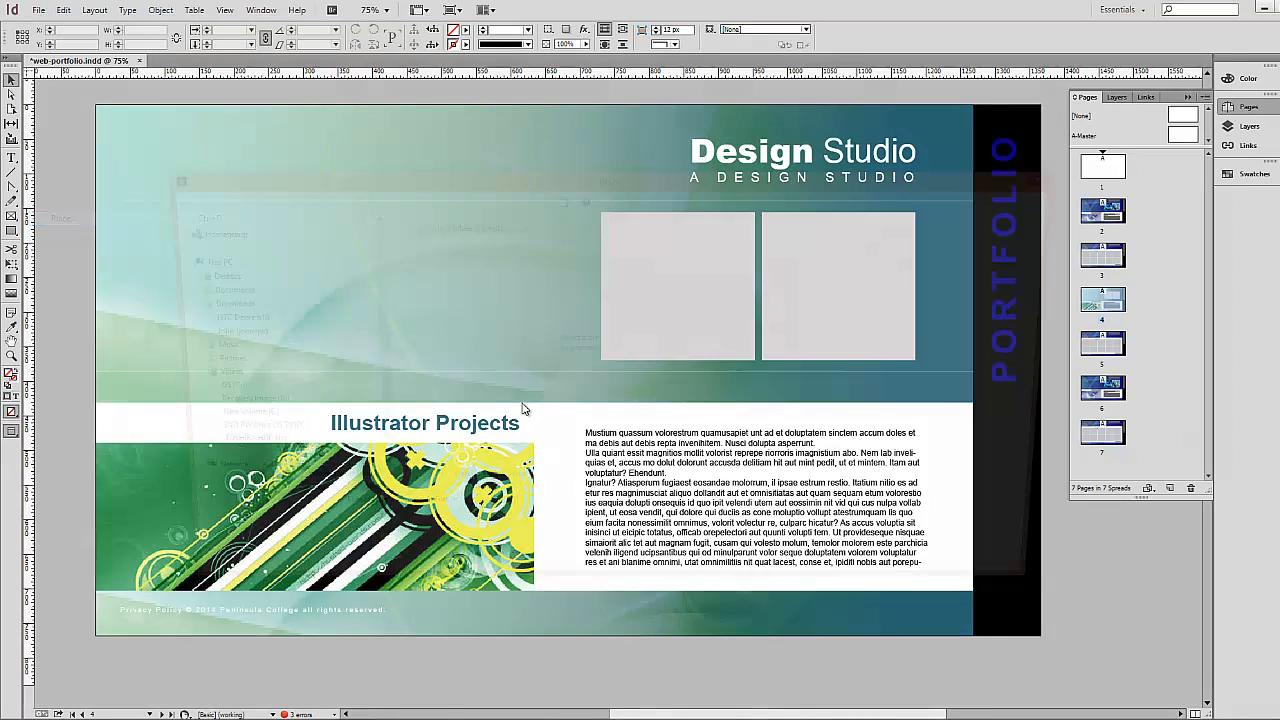
scroll(1021, 305, down, 1)
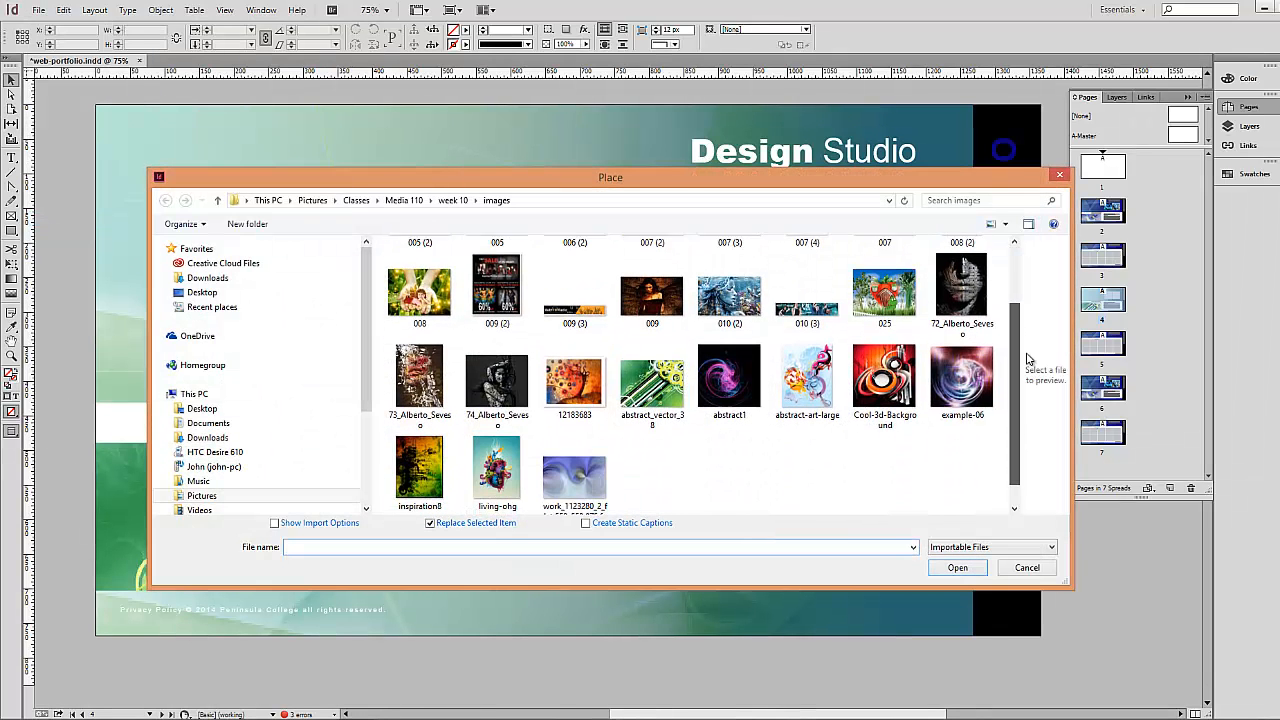
click(591, 383)
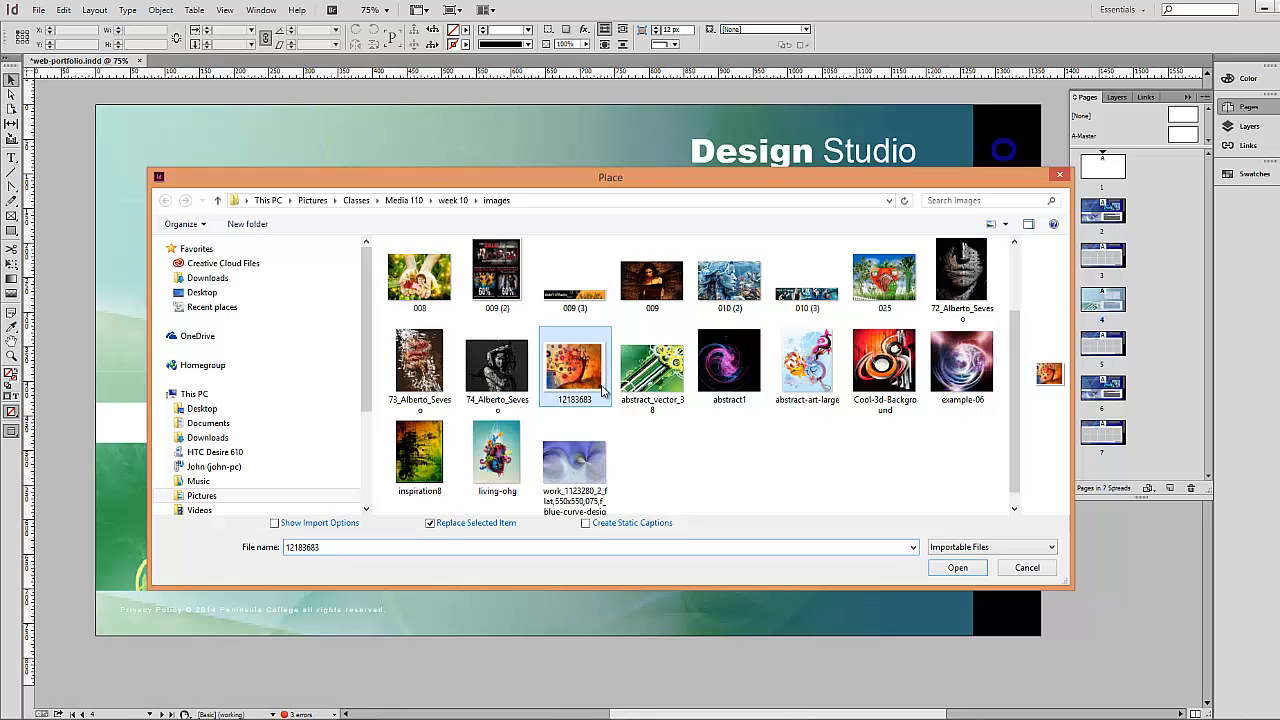
ctrl+click(497, 458)
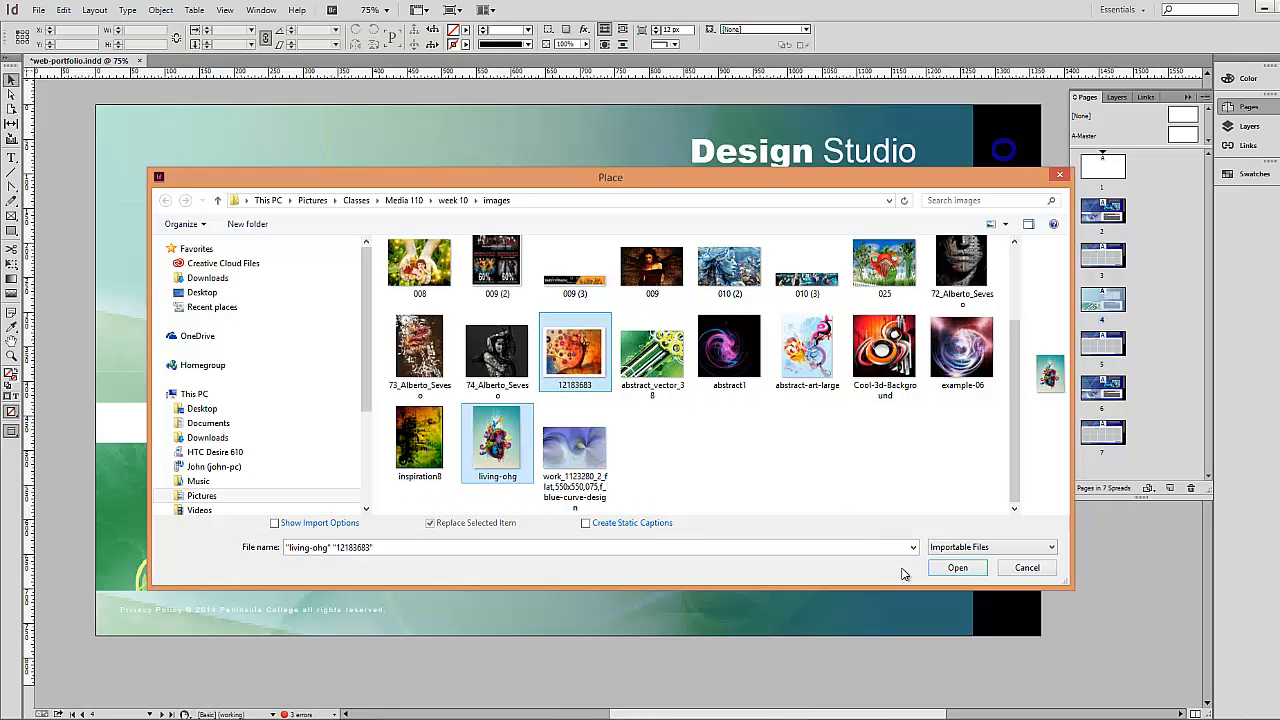
click(957, 567)
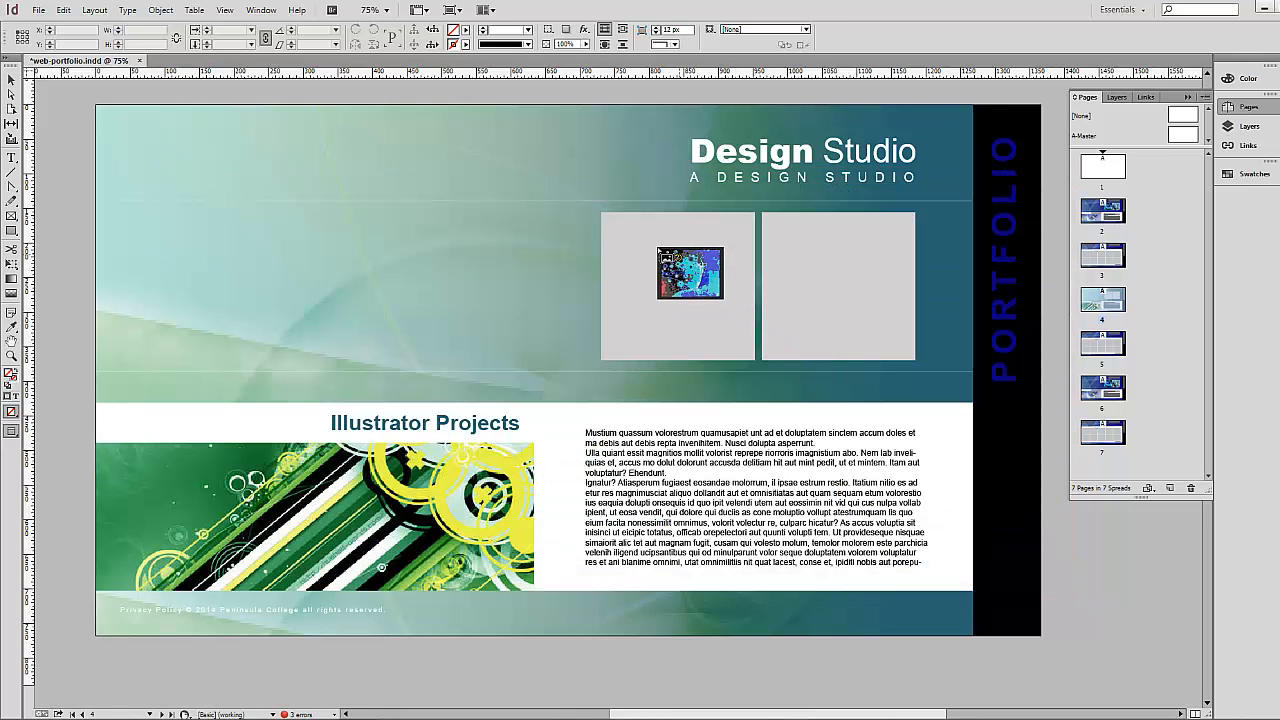
key(Right)
click(729, 276)
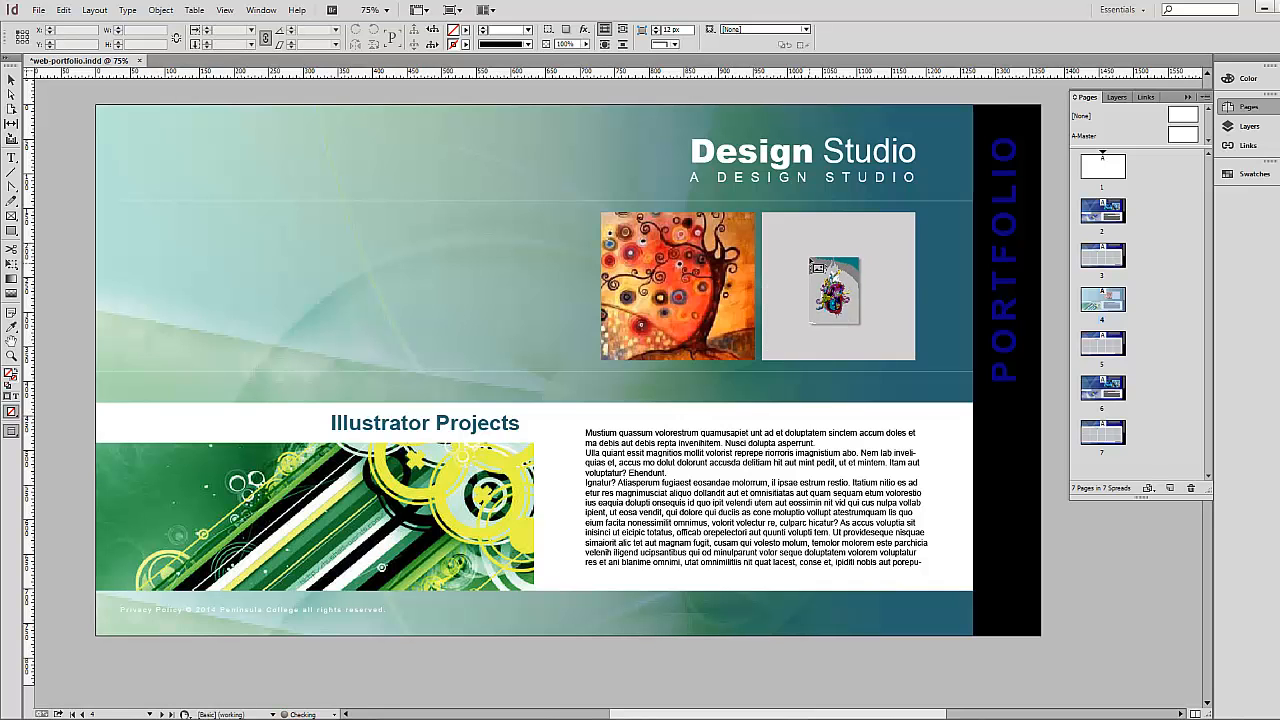
click(834, 286)
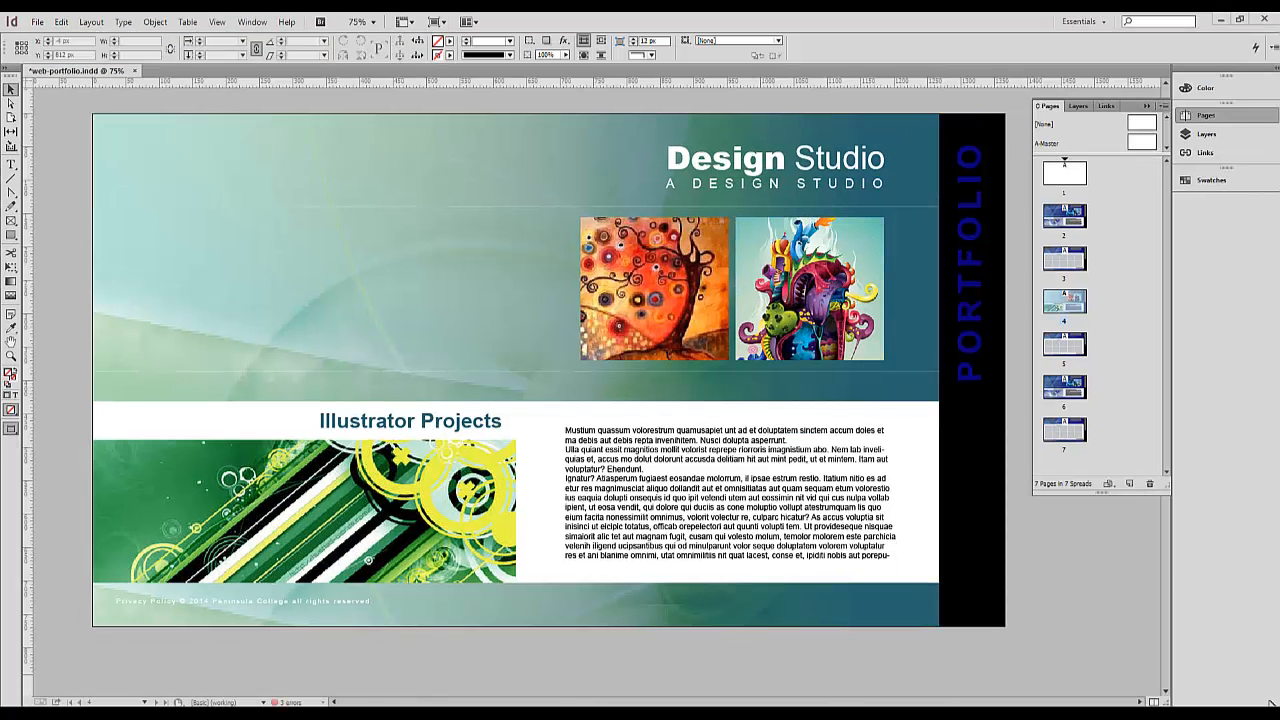
Step: Recolour the vertical PORTFOLIO text on page 4 with the teal sampled from the page background
click(11, 164)
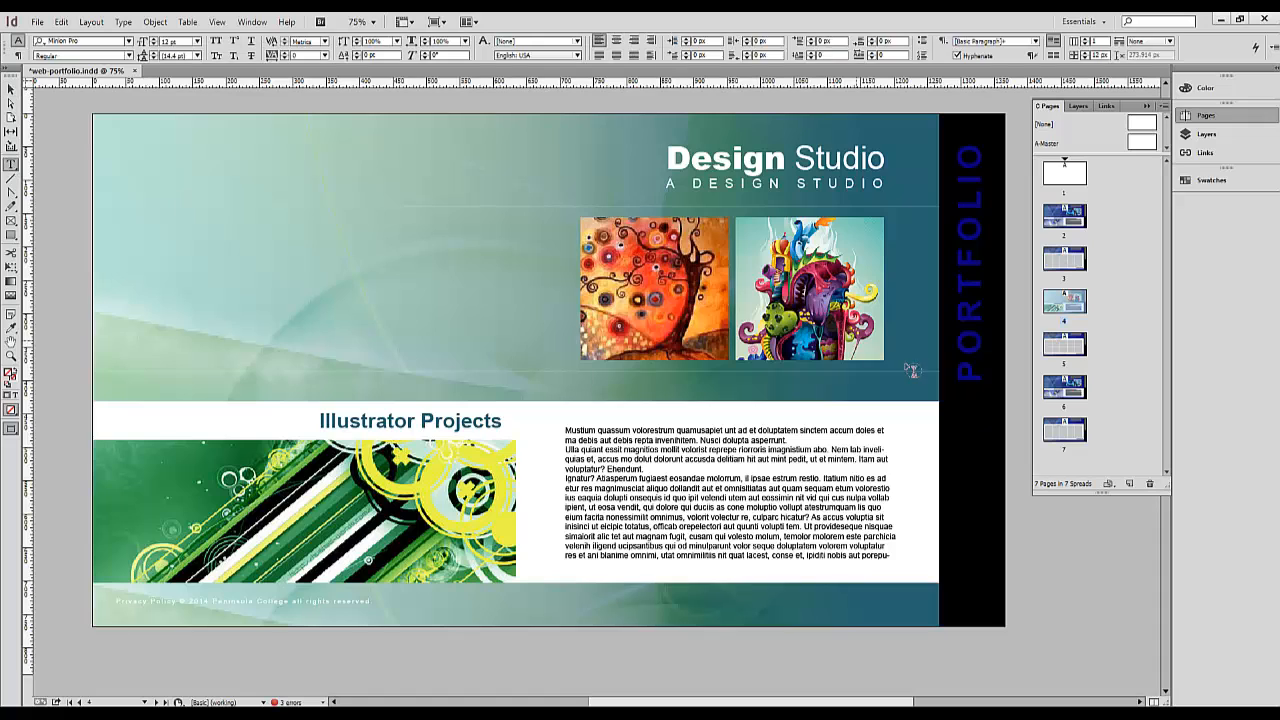
drag(966, 378, 965, 147)
click(11, 329)
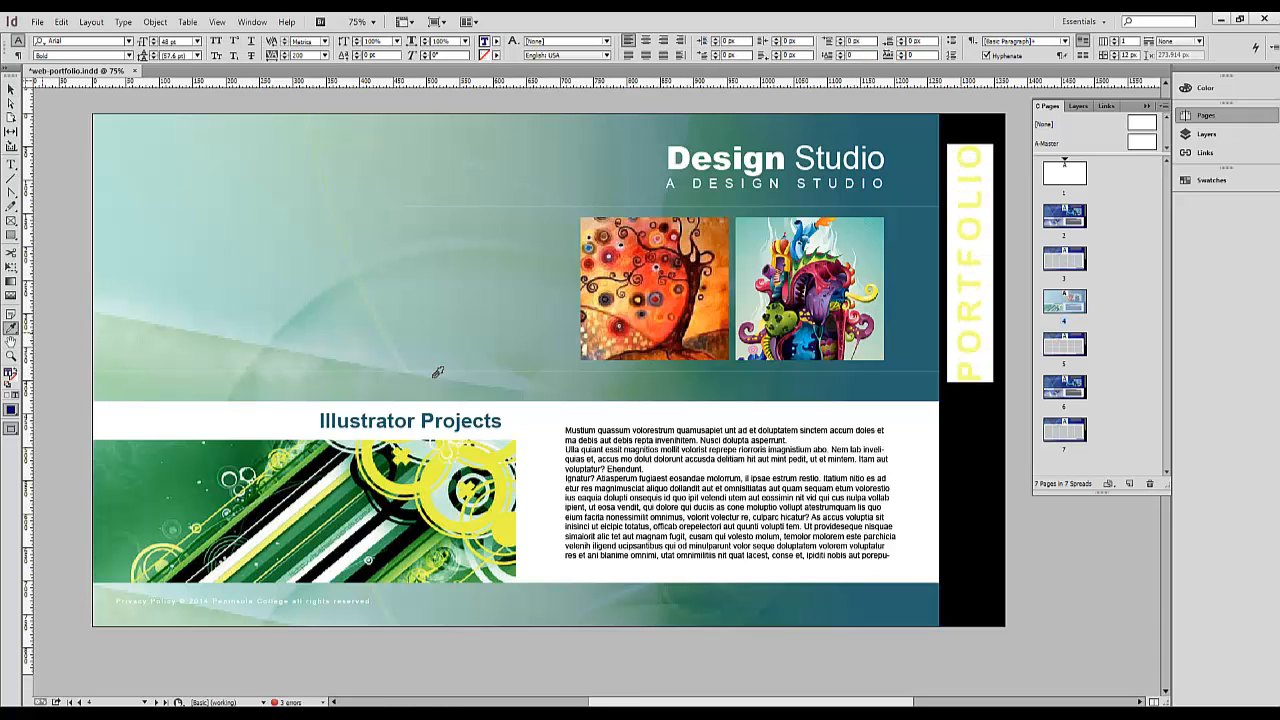
click(920, 391)
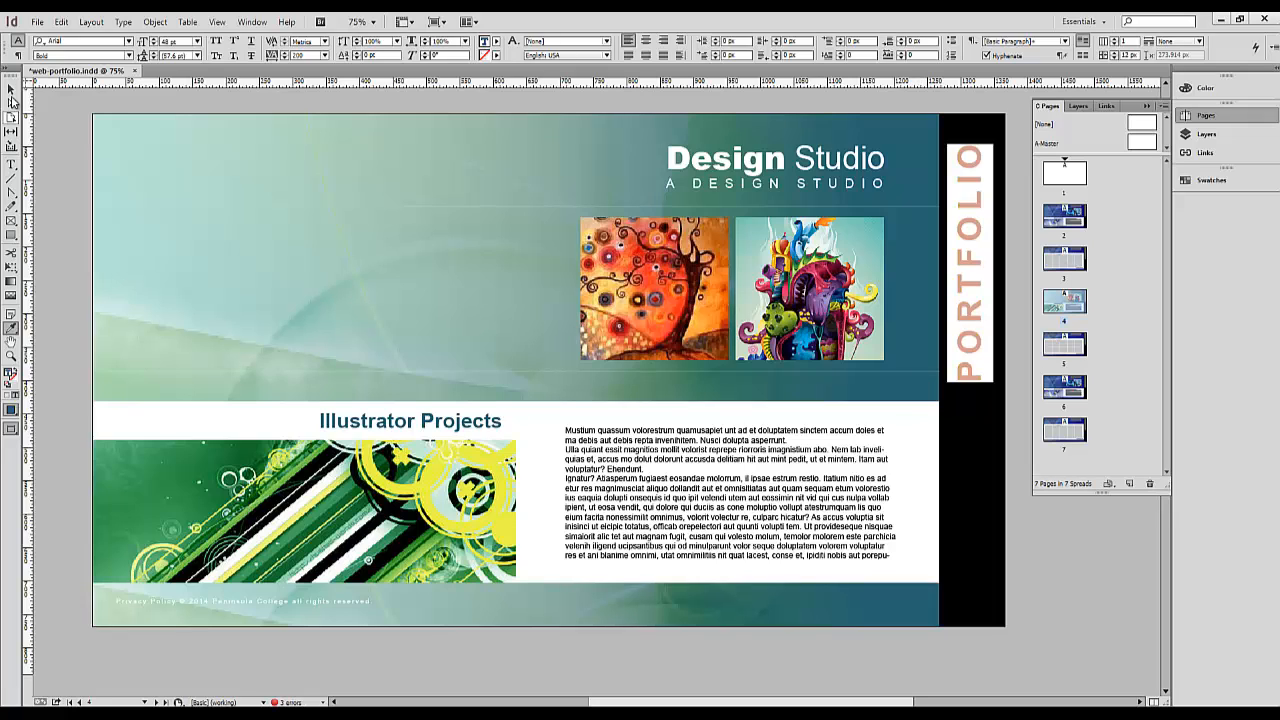
key(Escape)
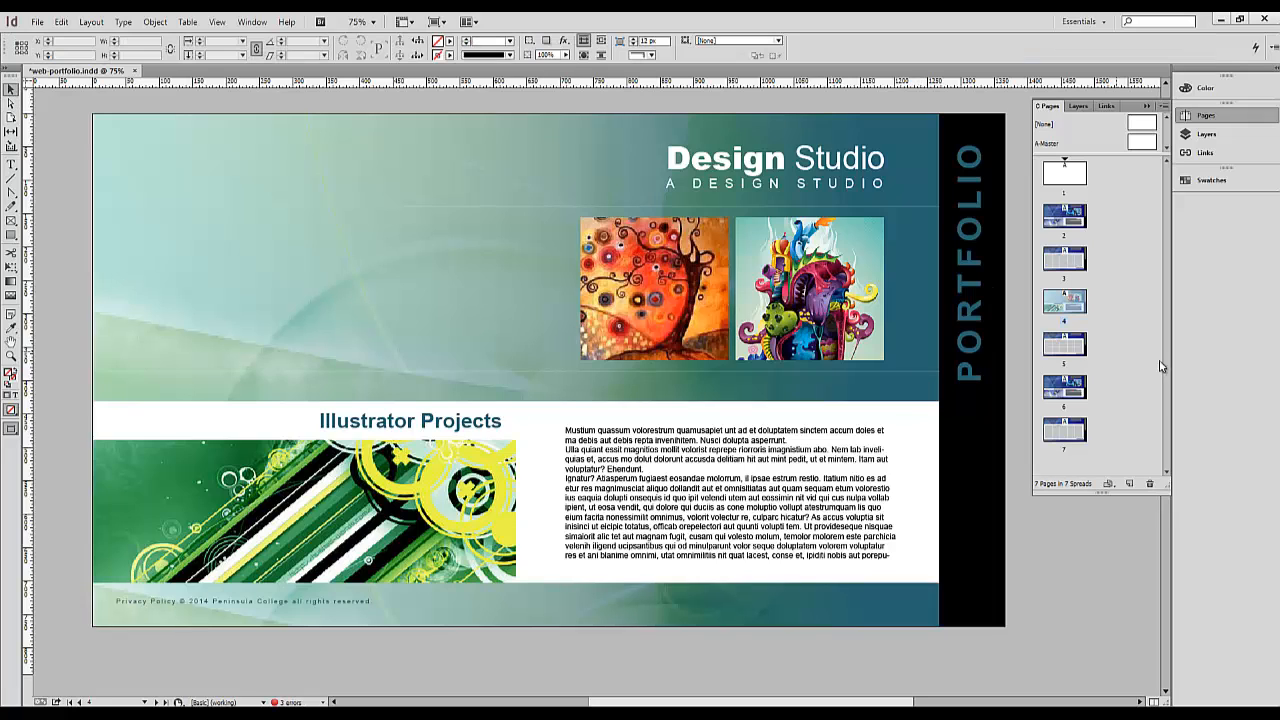
Step: Replace the blue header and footer background pictures on page 5 with the Abstract_Life_Colors_Wallpaper024 image
double_click(1075, 350)
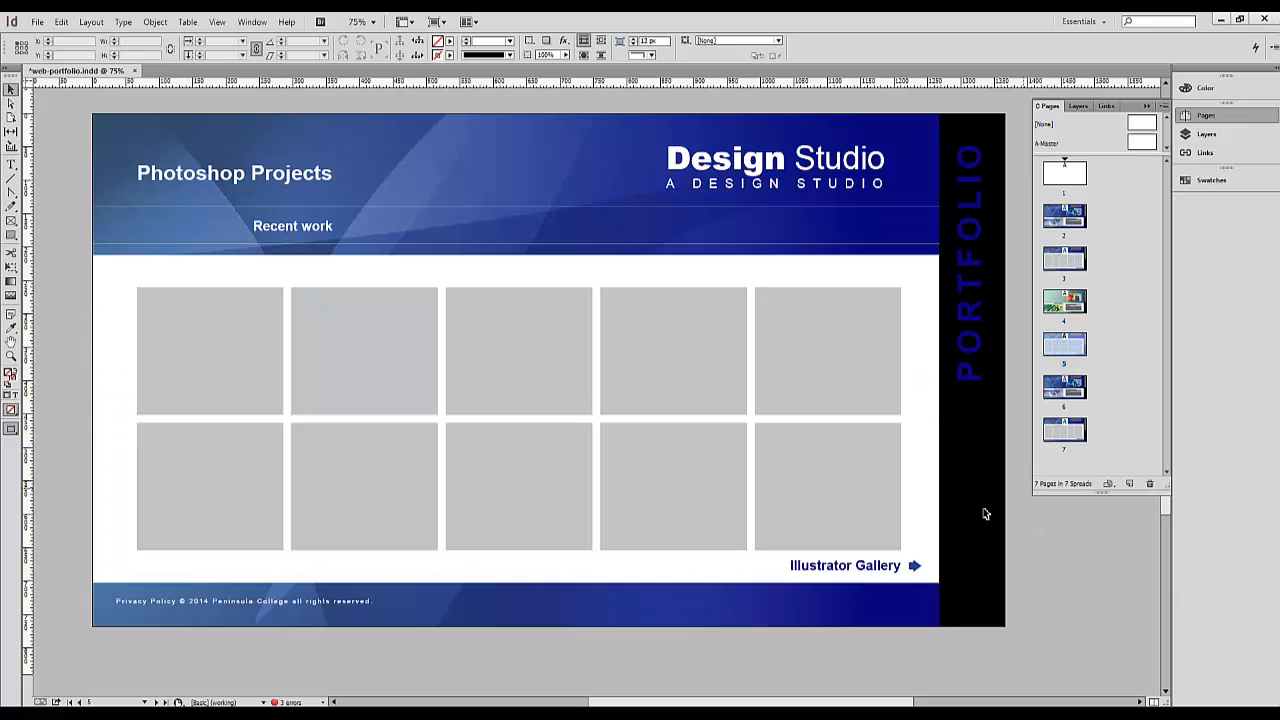
click(99, 131)
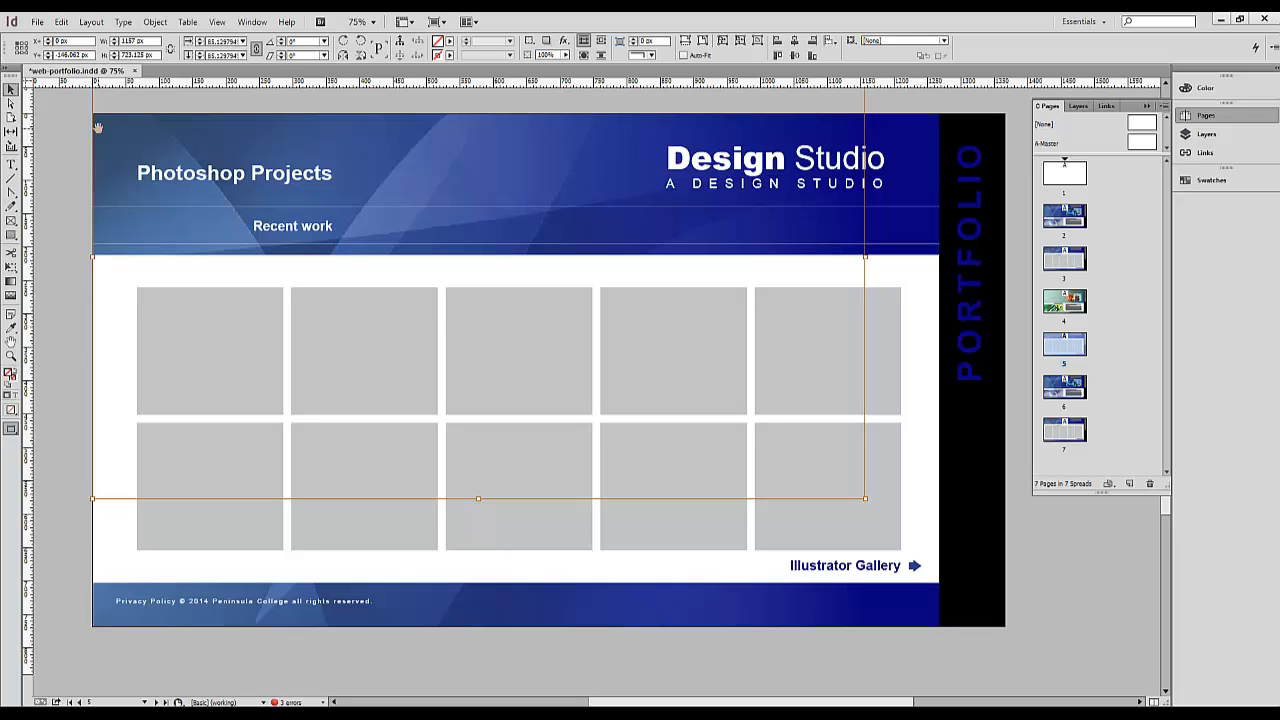
click(37, 21)
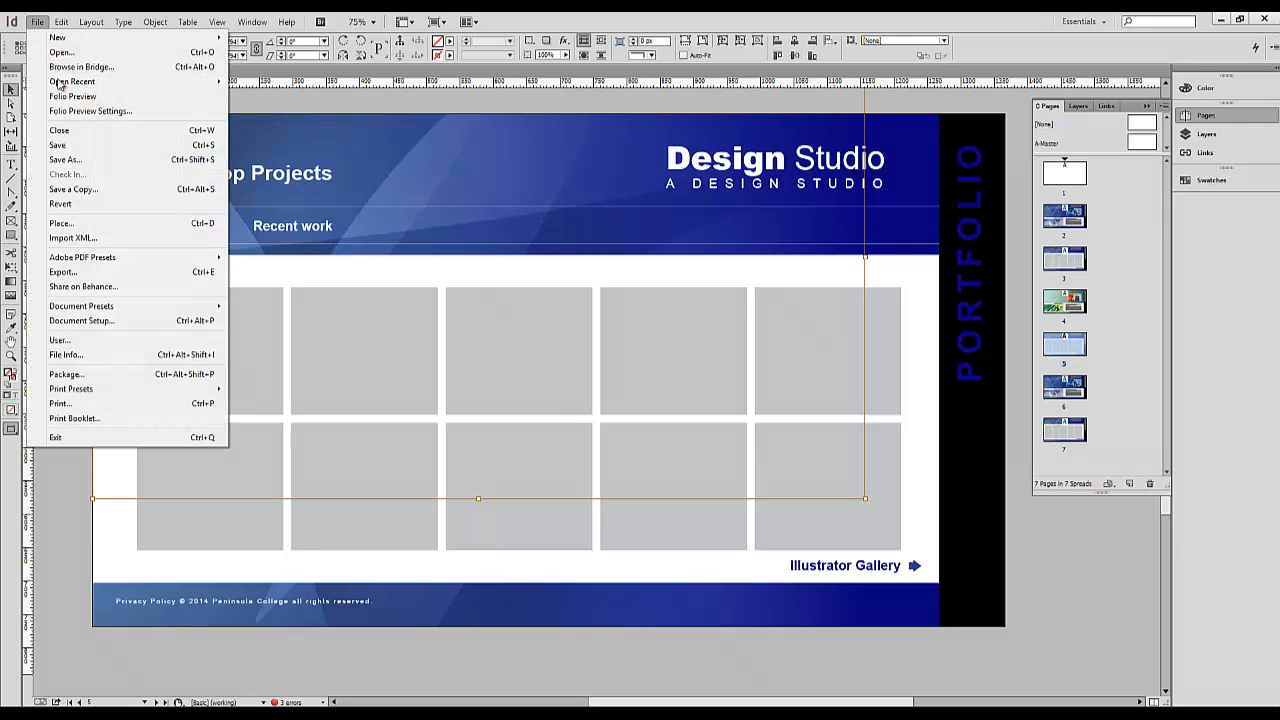
click(72, 224)
click(636, 387)
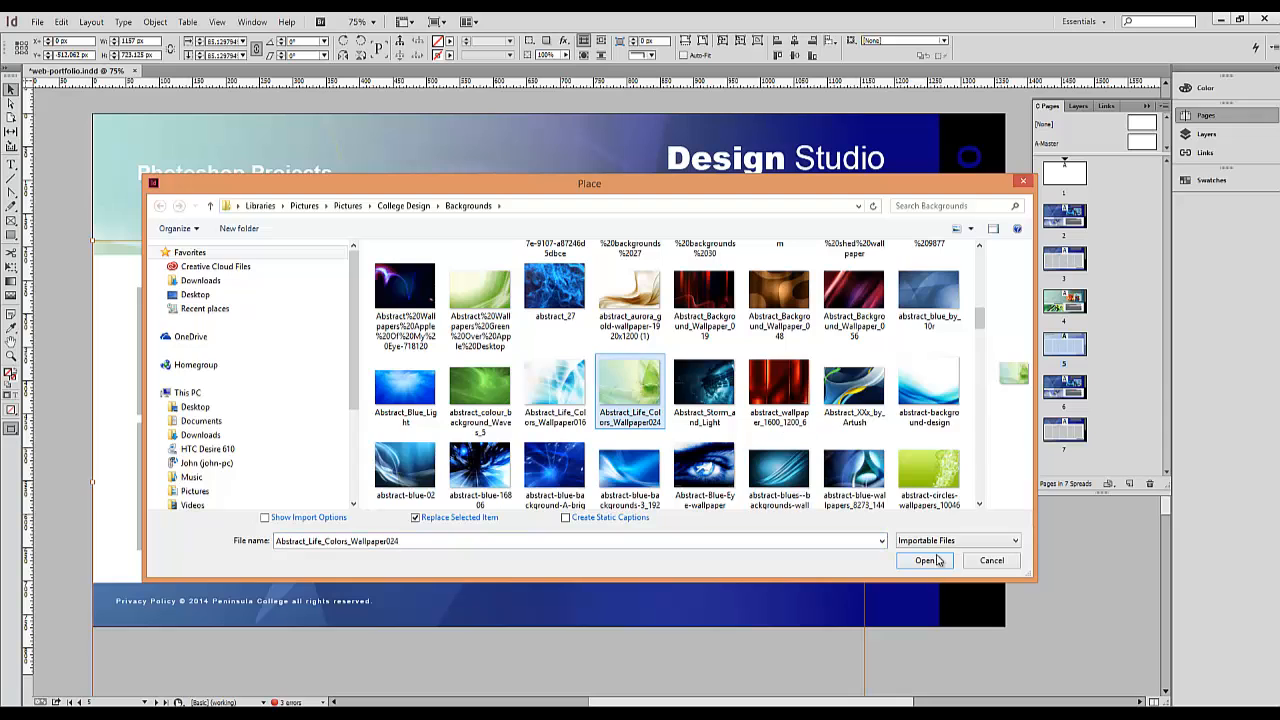
click(926, 560)
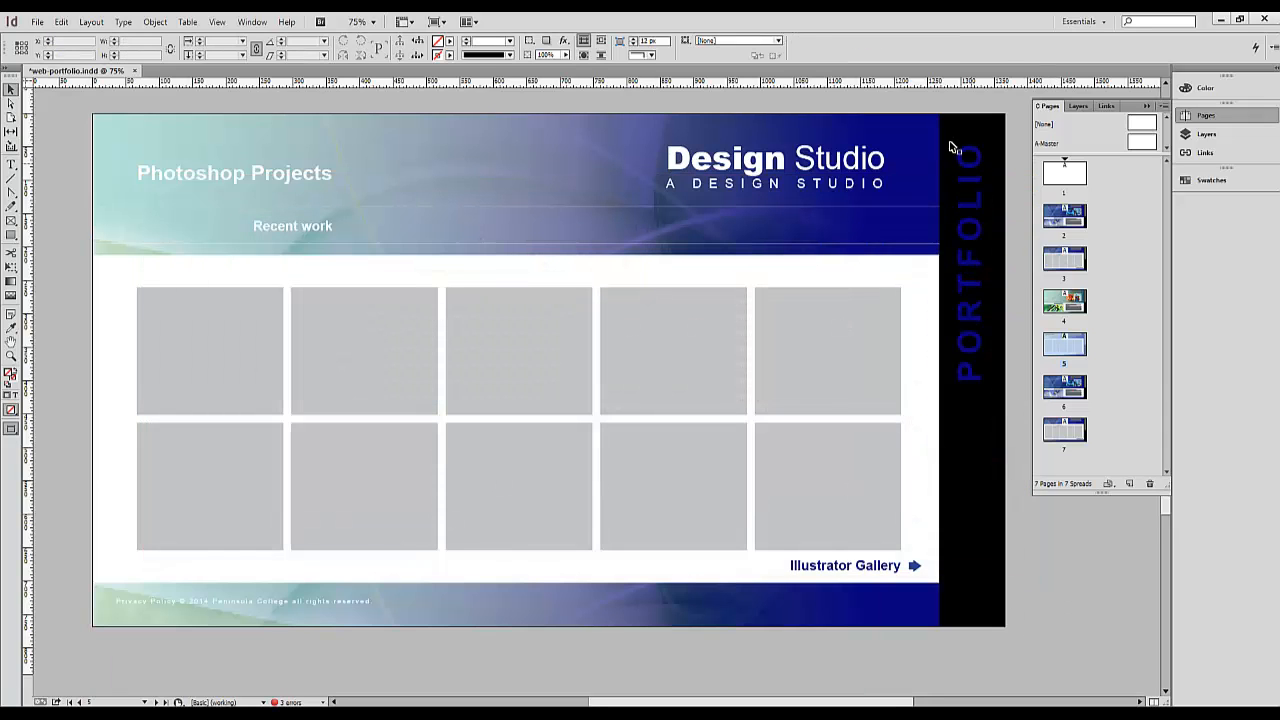
Step: Change the fill of page 5's header and footer bars to the teal swatch R=39 G=98 B=113
click(951, 145)
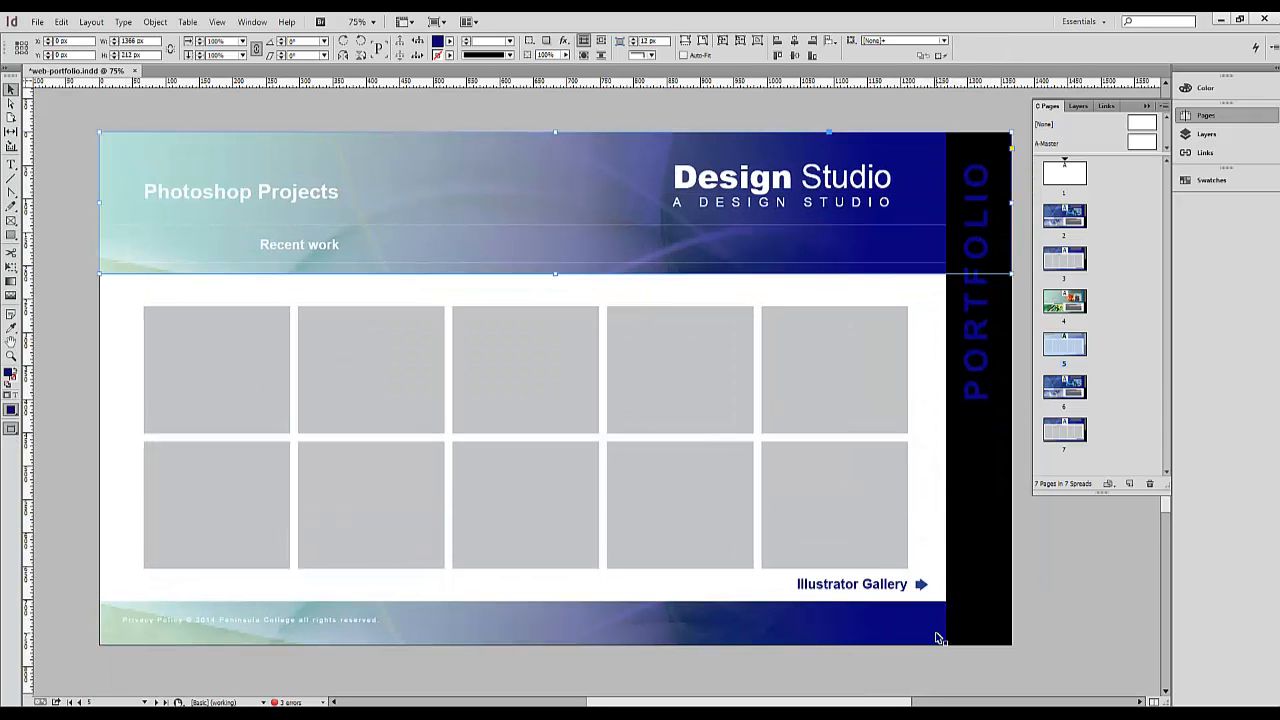
shift+click(938, 637)
click(449, 40)
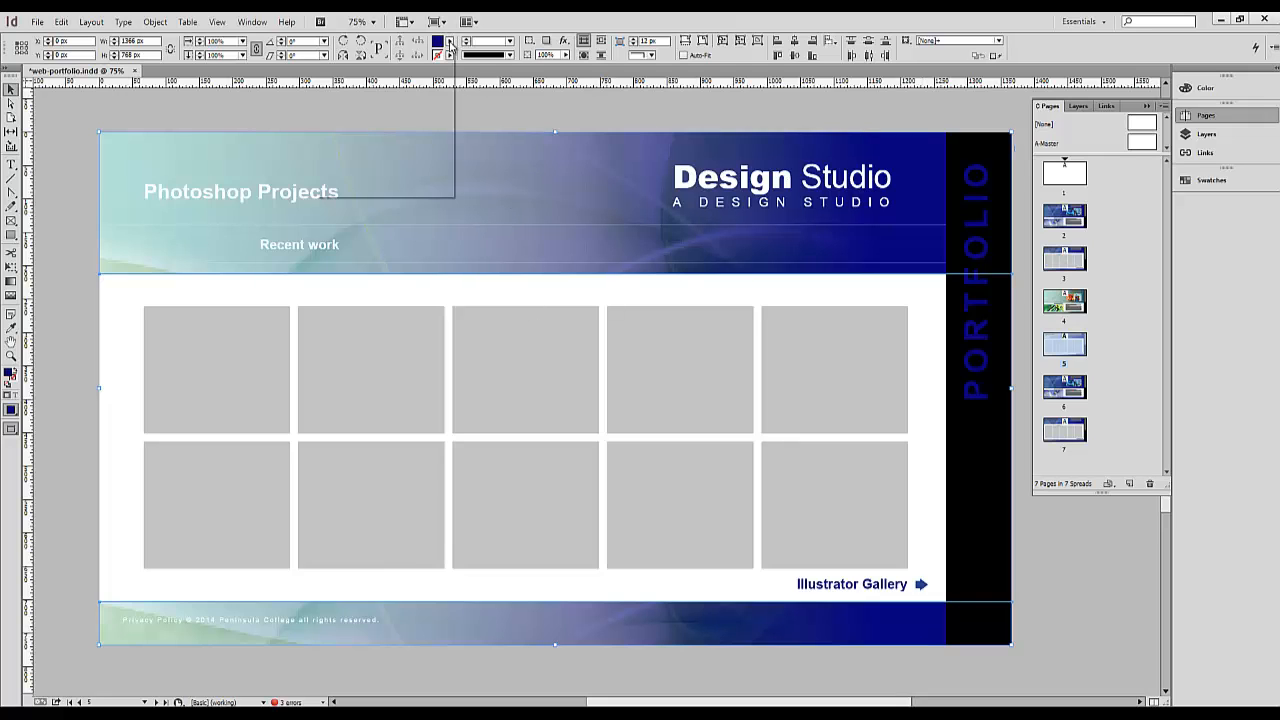
click(372, 150)
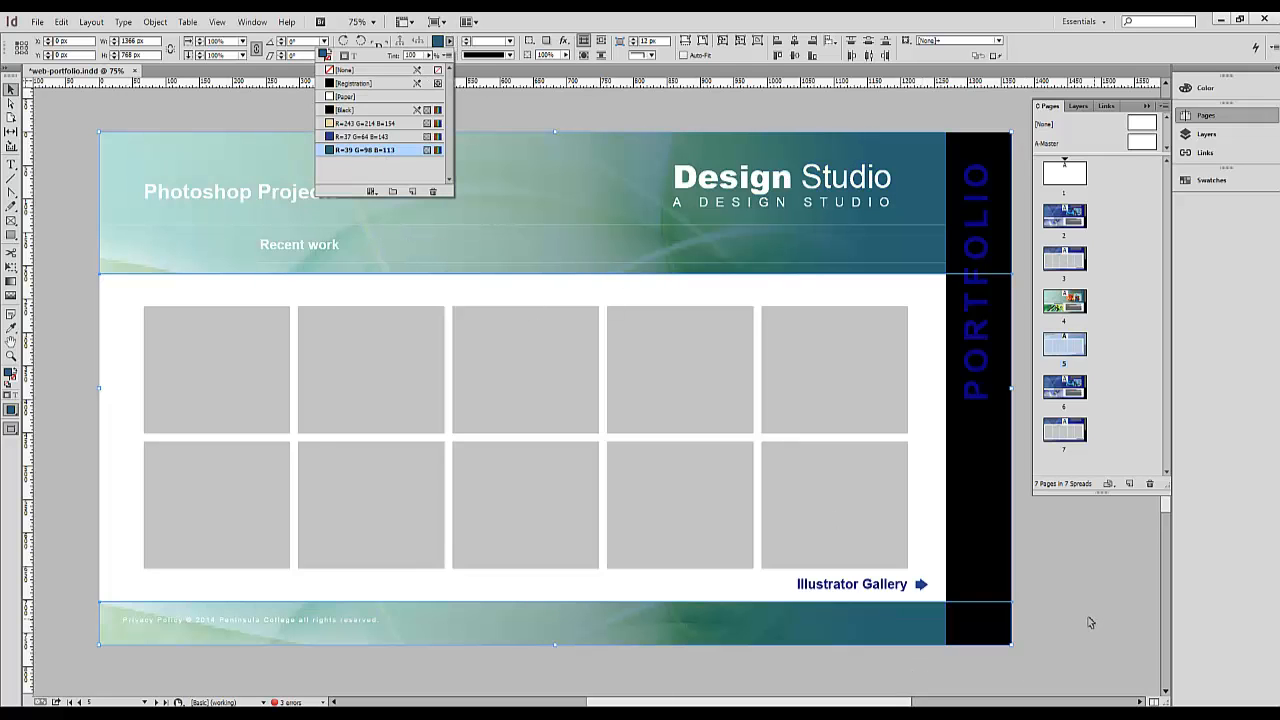
click(1091, 630)
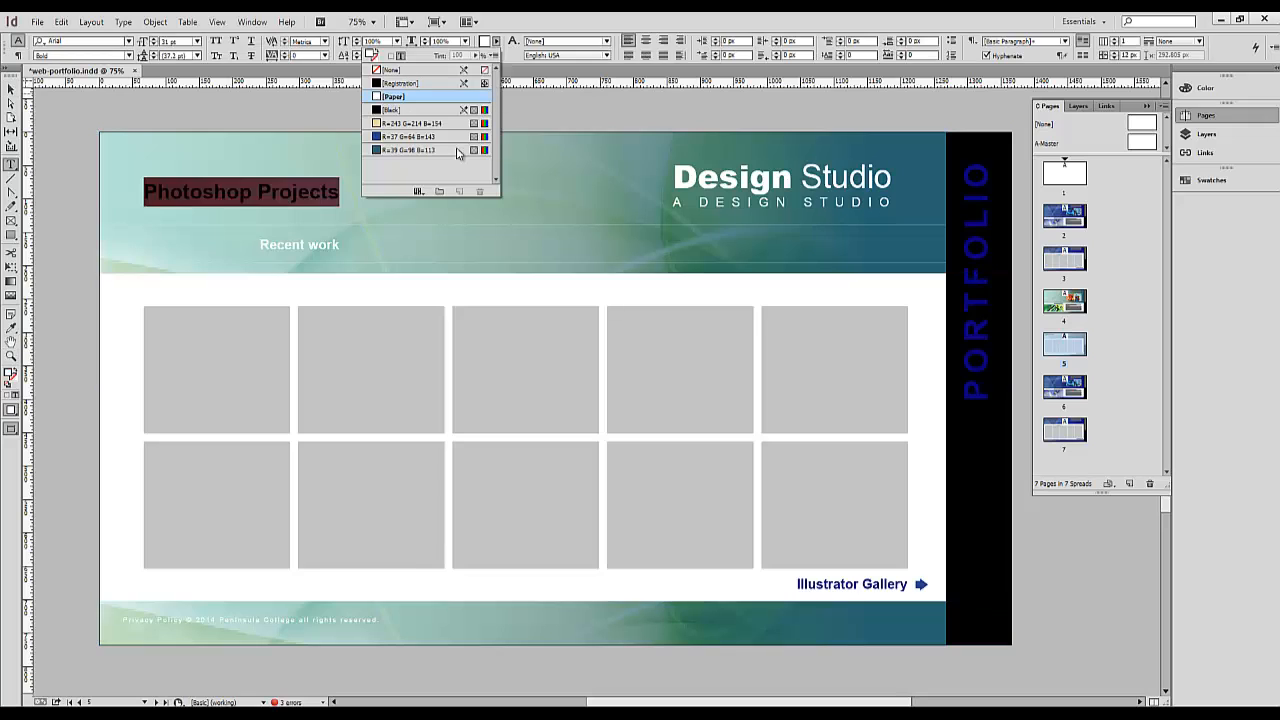
Step: Recolour the "Photoshop Projects" heading and the "Recent work" subheading with the teal swatch R=39 G=98 B=113
click(433, 151)
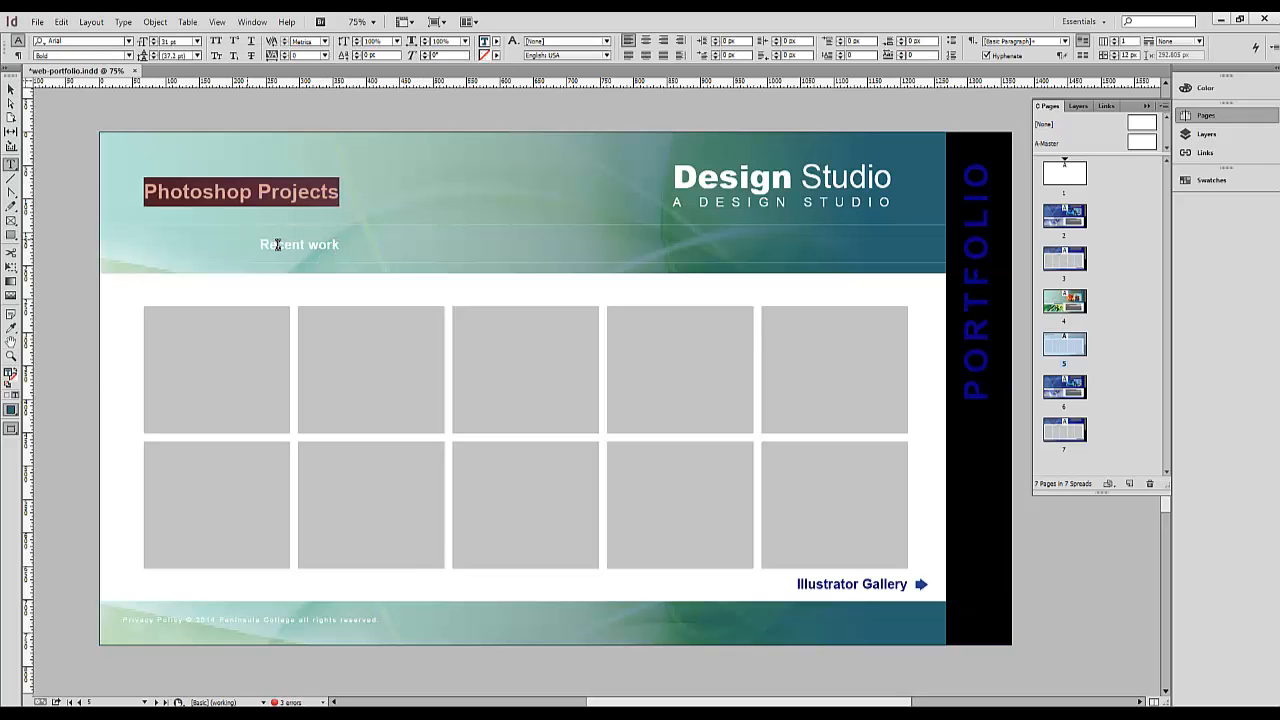
drag(262, 244, 366, 242)
click(497, 41)
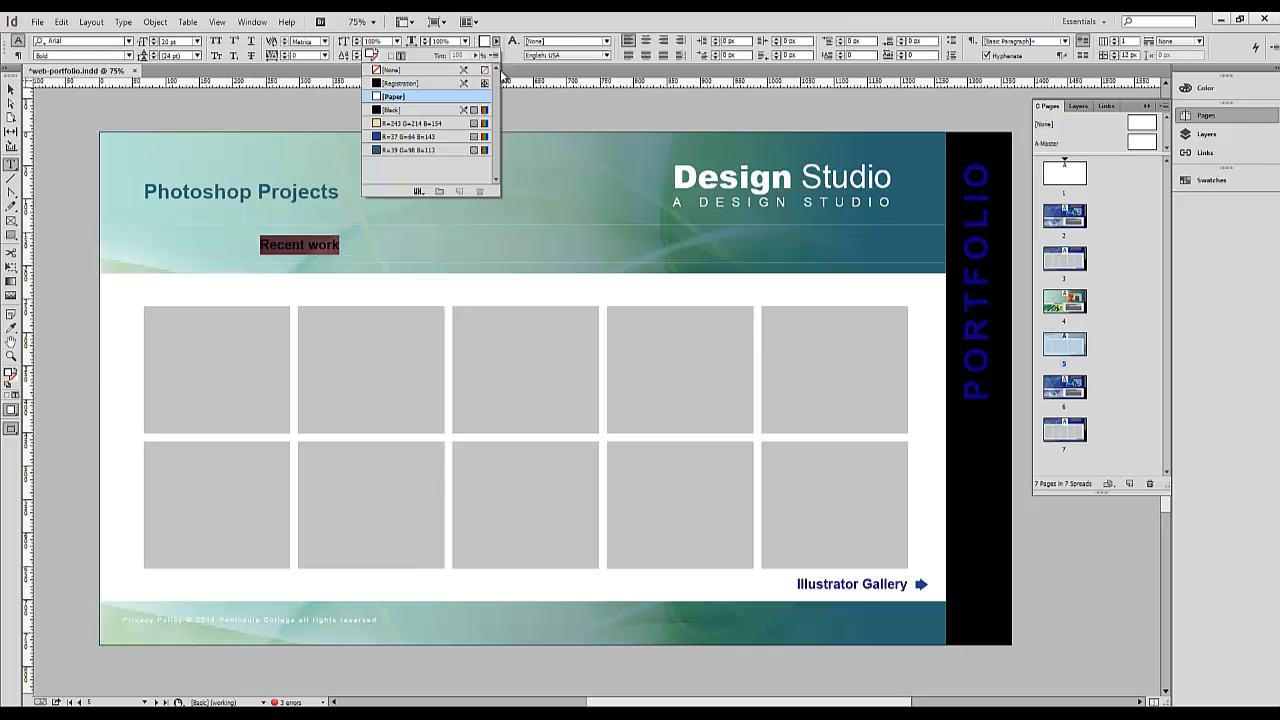
click(398, 151)
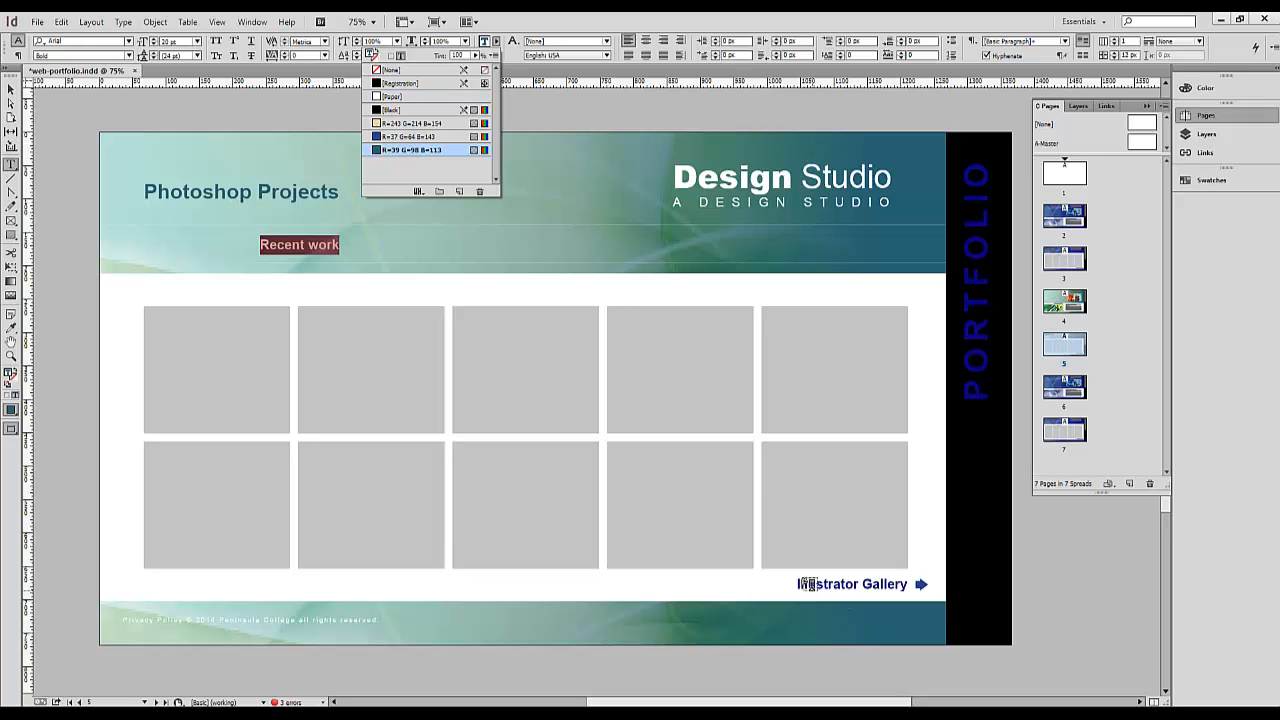
Step: Recolour the "Illustrator Gallery" link, its arrow and the vertical PORTFOLIO text on page 5 in the same teal
drag(906, 584, 768, 580)
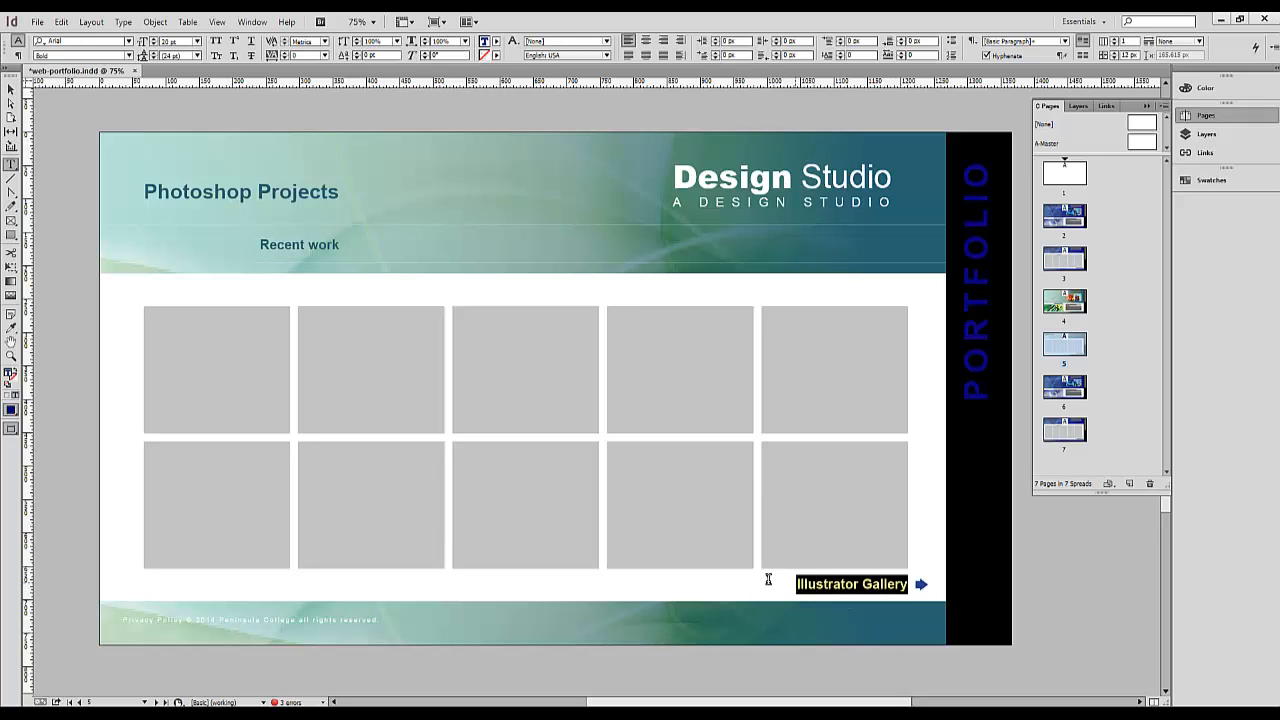
click(497, 41)
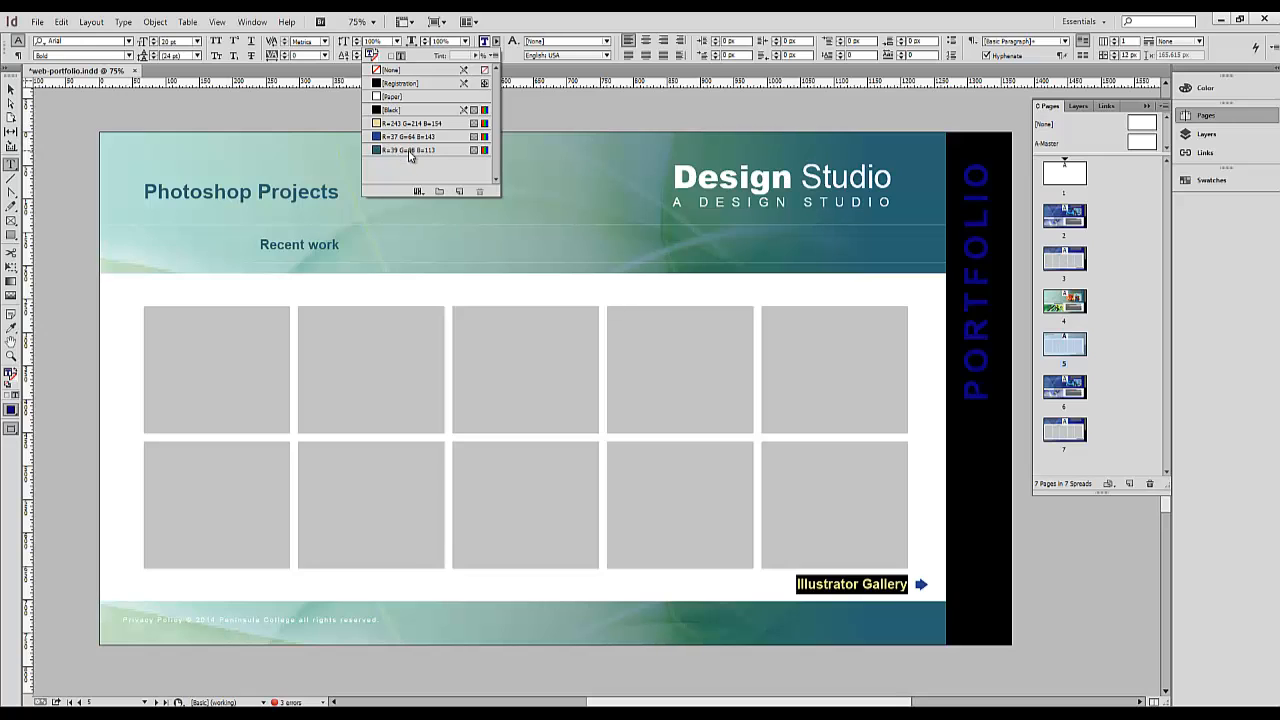
click(400, 137)
click(497, 43)
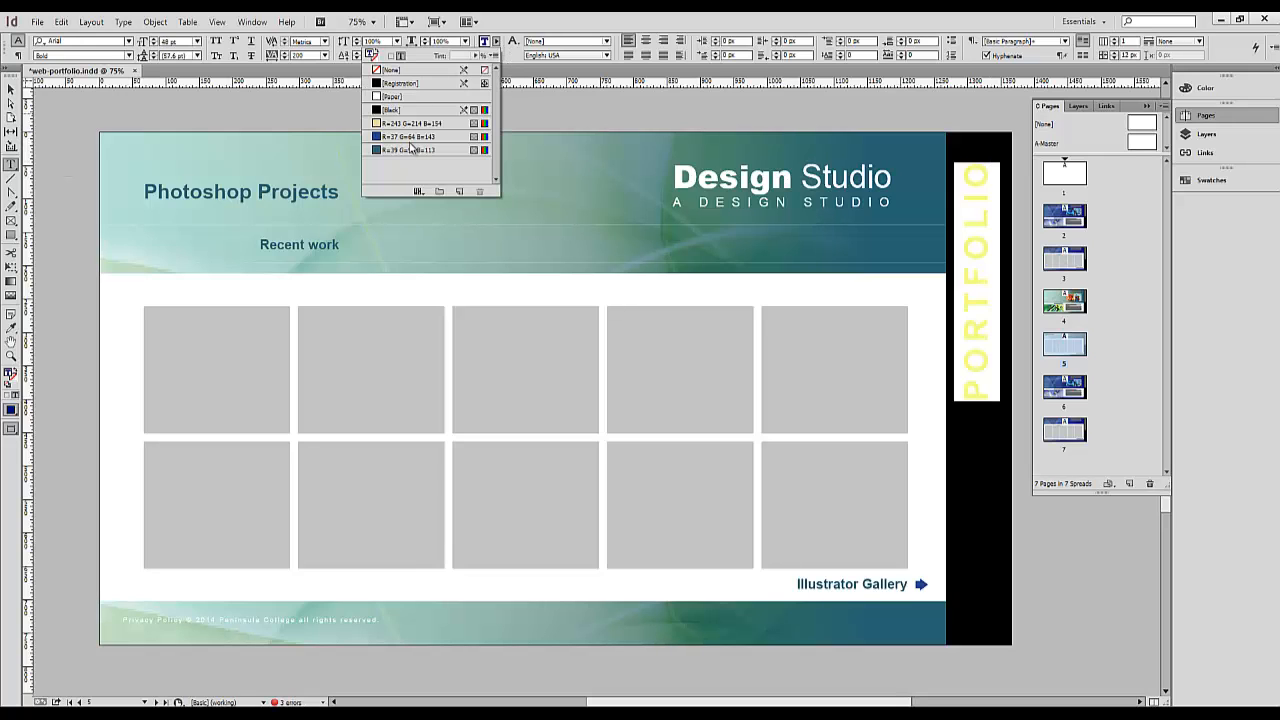
click(421, 150)
click(11, 89)
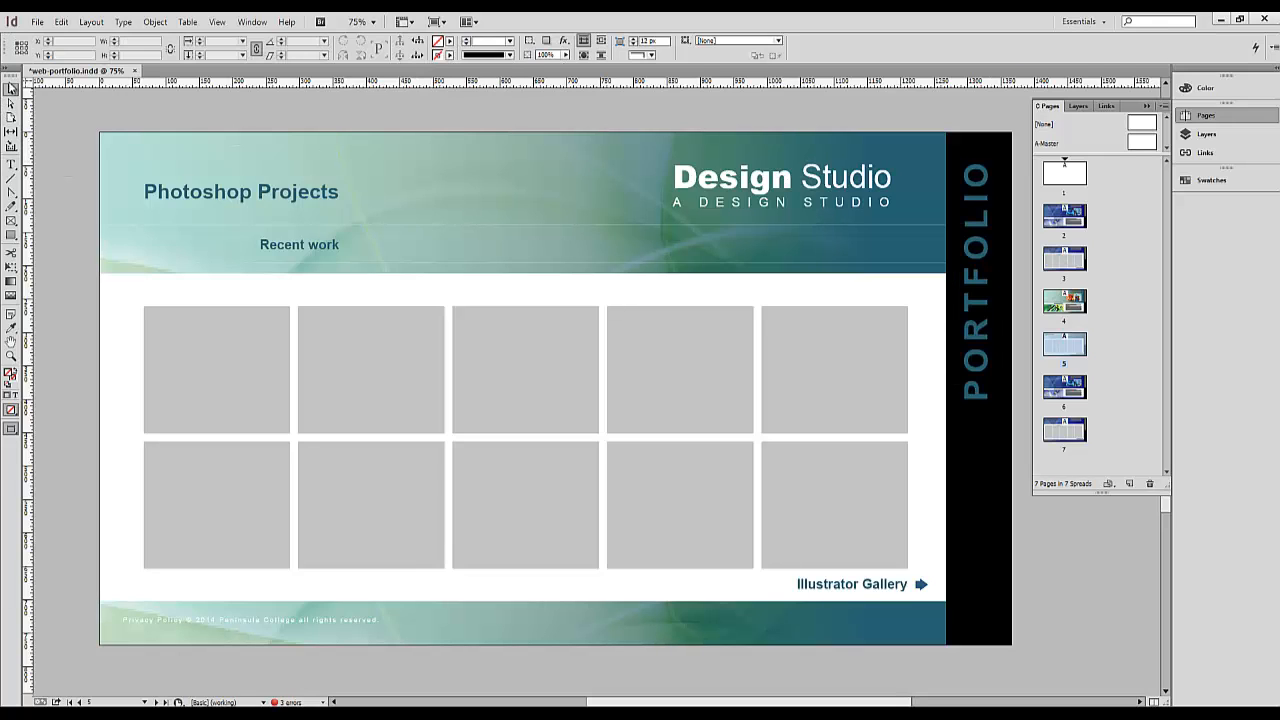
Step: Load the images 007 (2), 025, 73_Alberto_Seveso, 12183683, abstract_vector_38, abstract-art-large, Cool-3d-Background, example-06, inspiration8 and living-ohg for placing
click(38, 22)
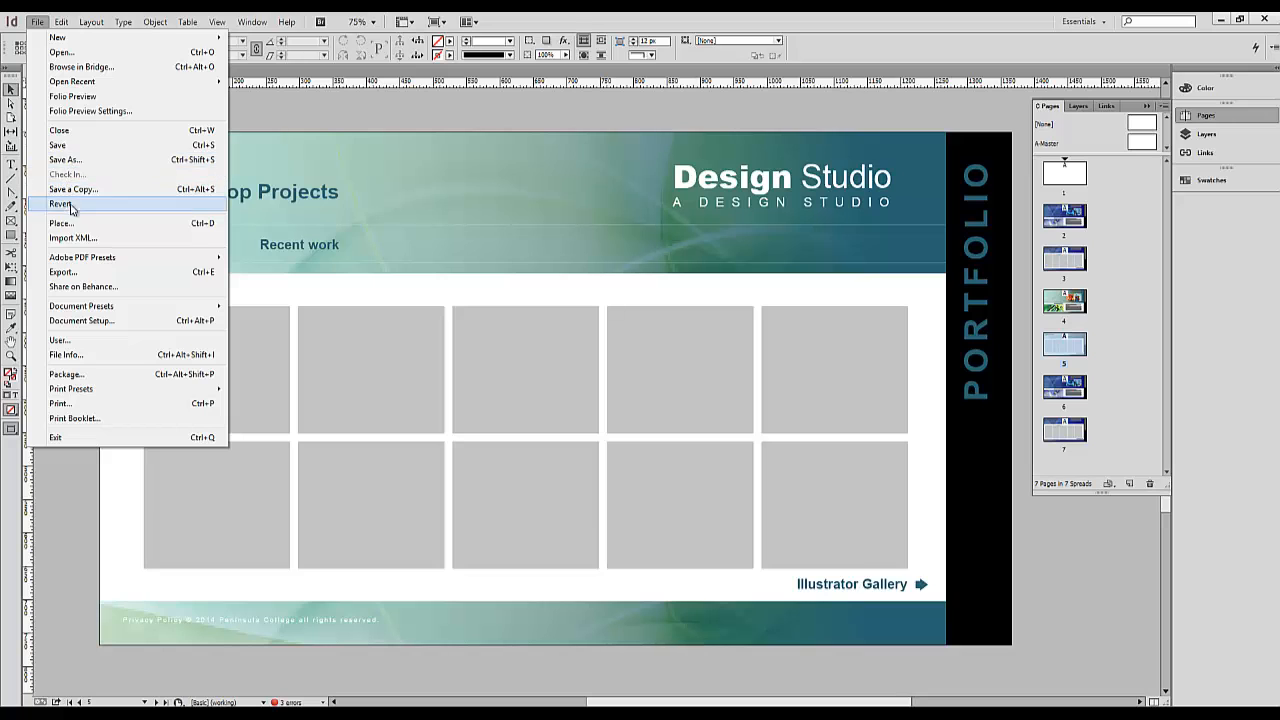
click(74, 224)
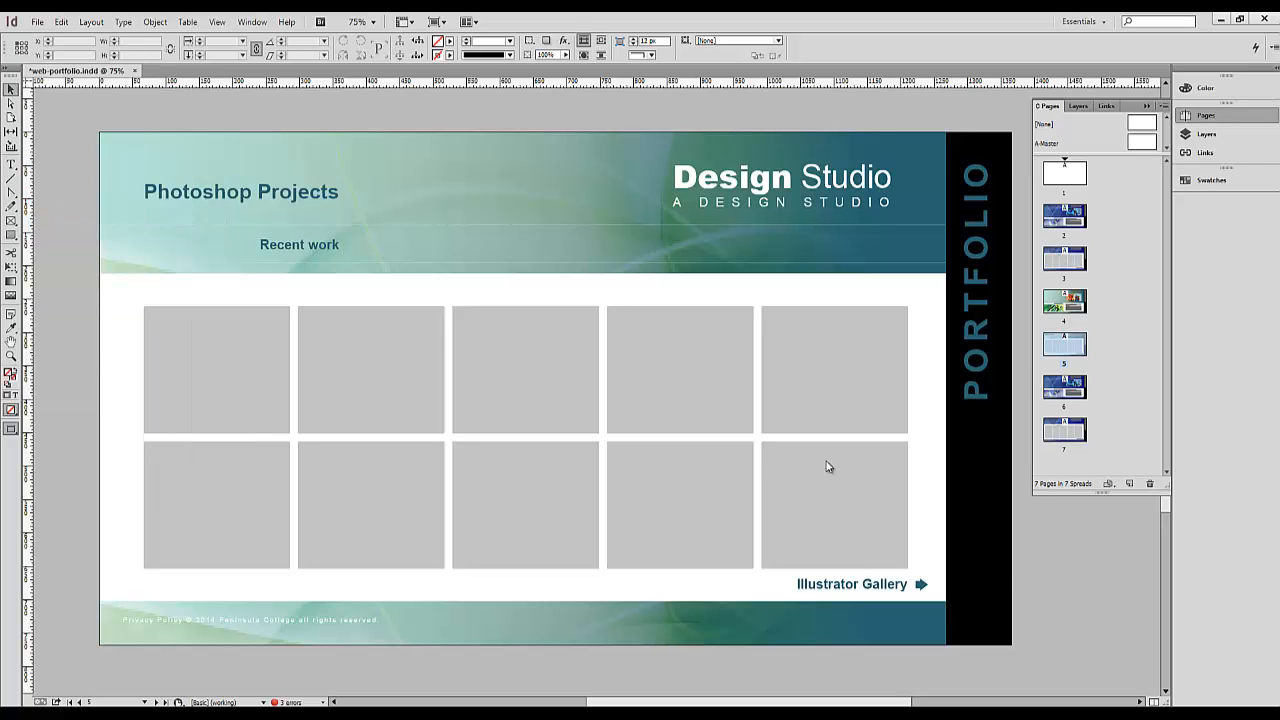
ctrl+click(505, 450)
ctrl+click(555, 350)
ctrl+click(645, 363)
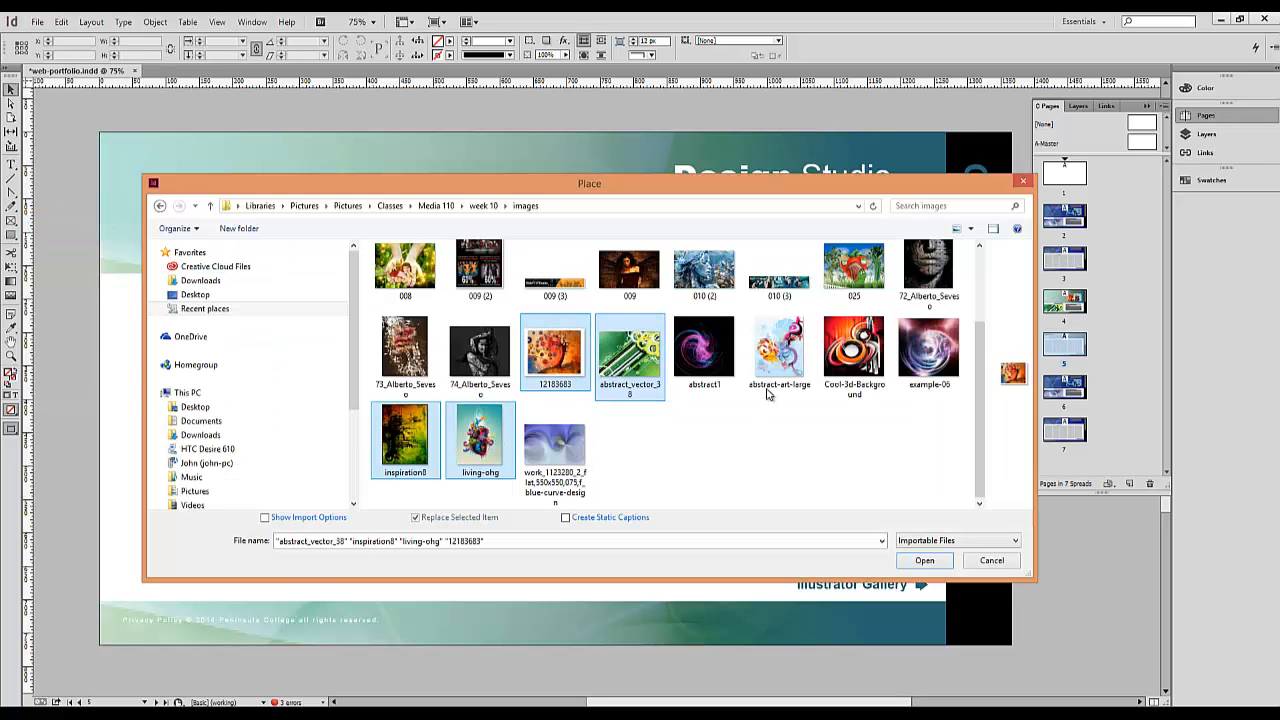
ctrl+click(783, 376)
ctrl+click(854, 358)
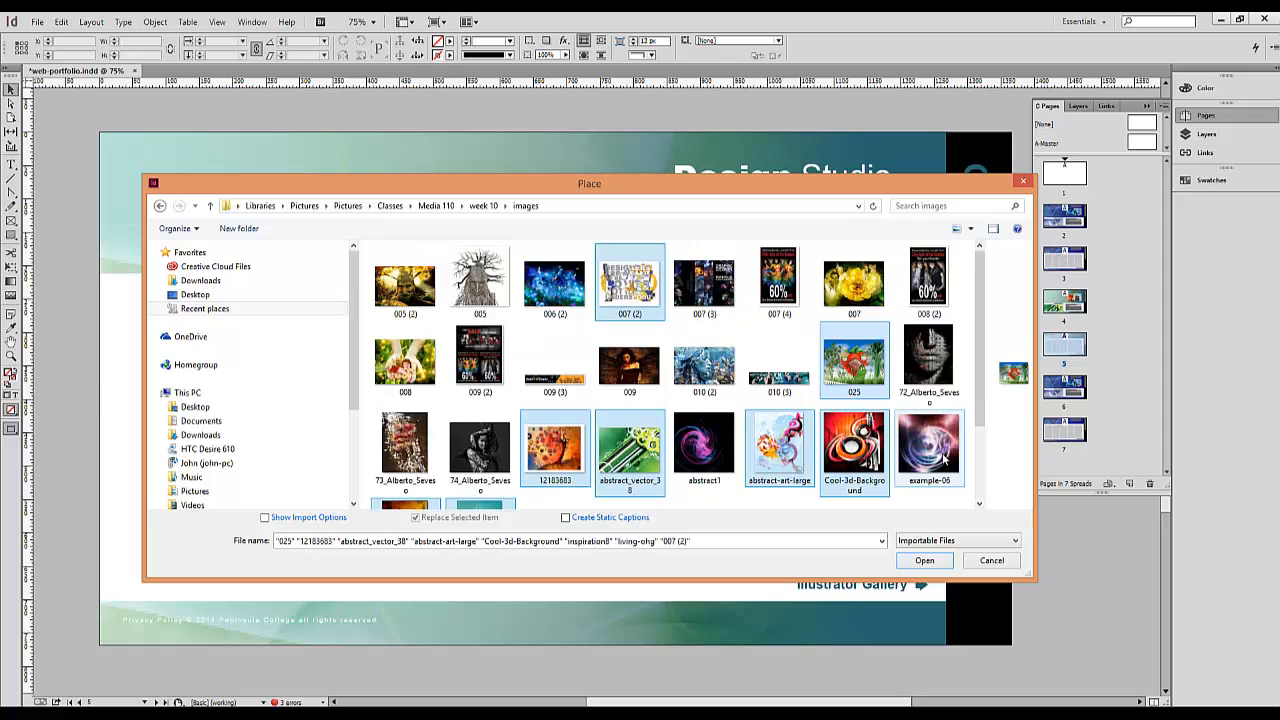
ctrl+click(944, 458)
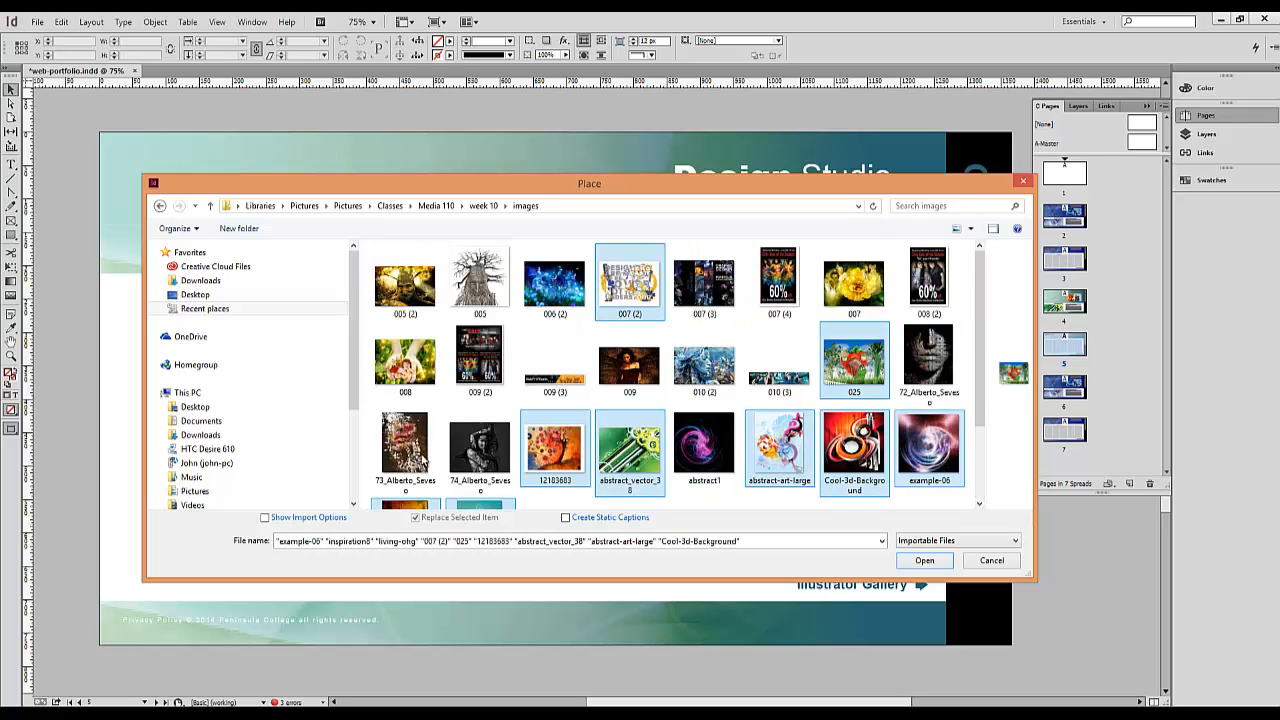
ctrl+click(405, 445)
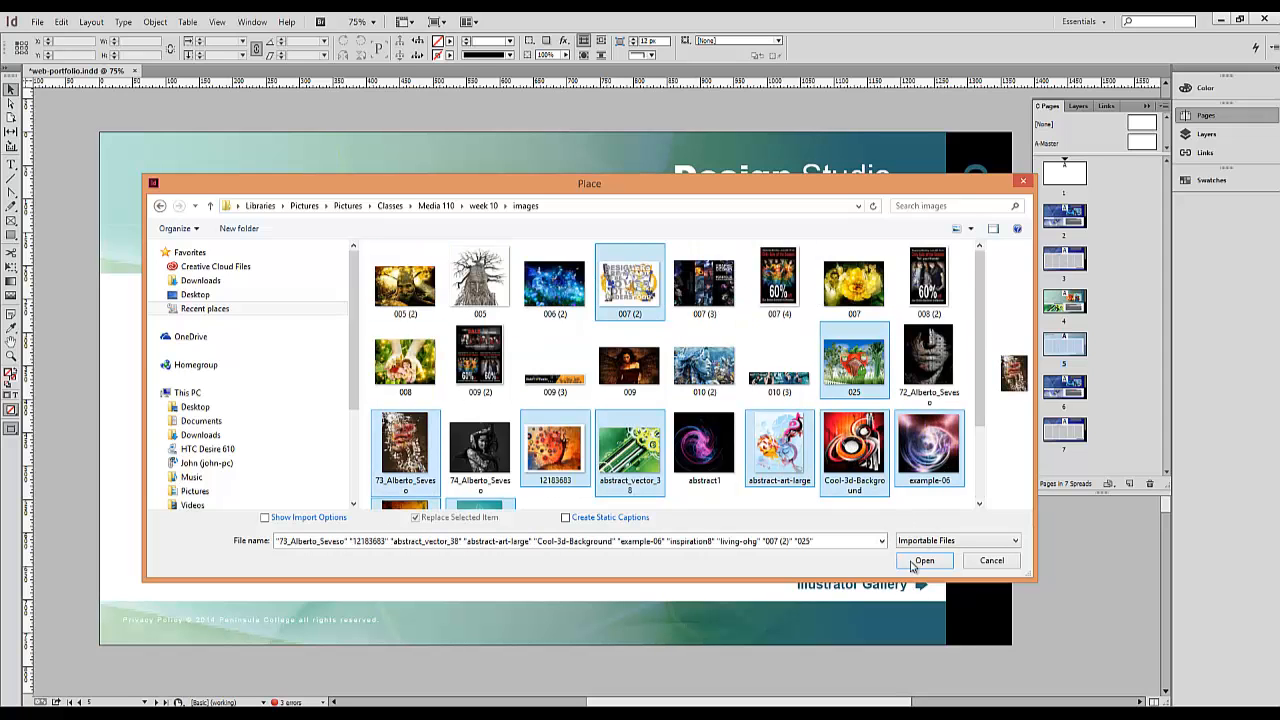
click(914, 565)
Step: Place the ten loaded images one by one into the grey gallery frames, filling the upper row before the lower row
click(234, 334)
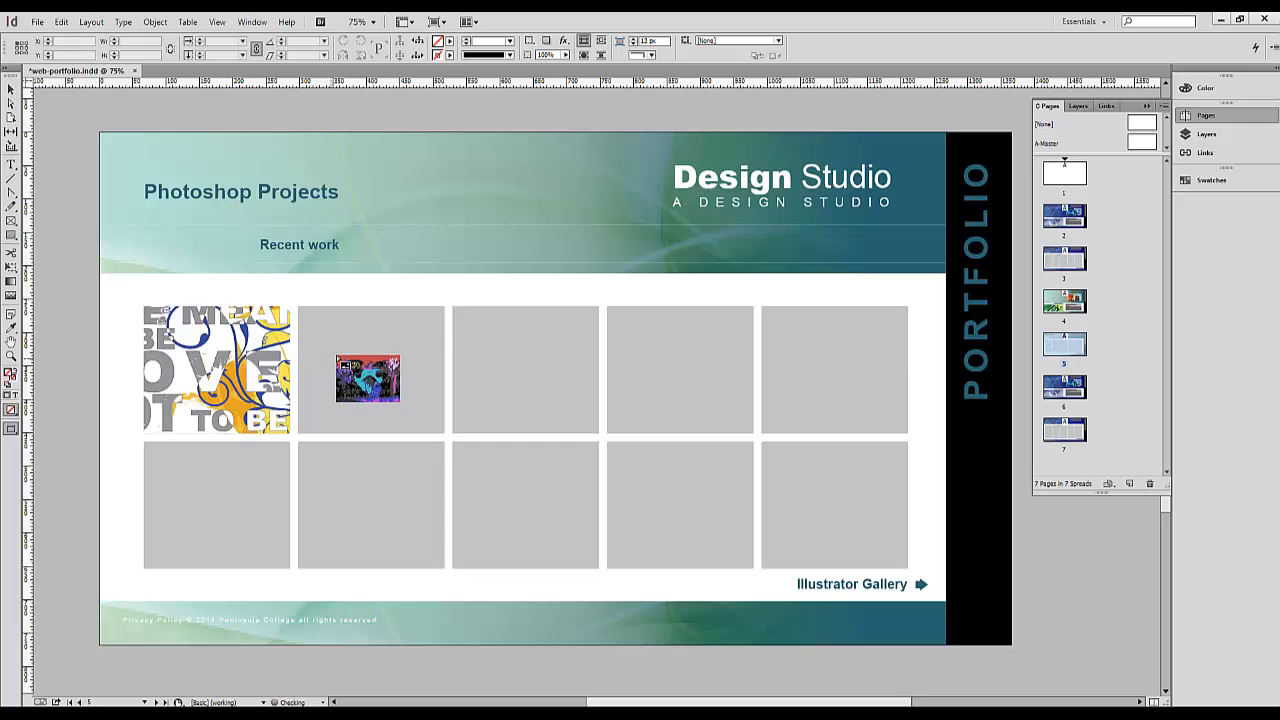
click(337, 357)
click(476, 358)
click(616, 378)
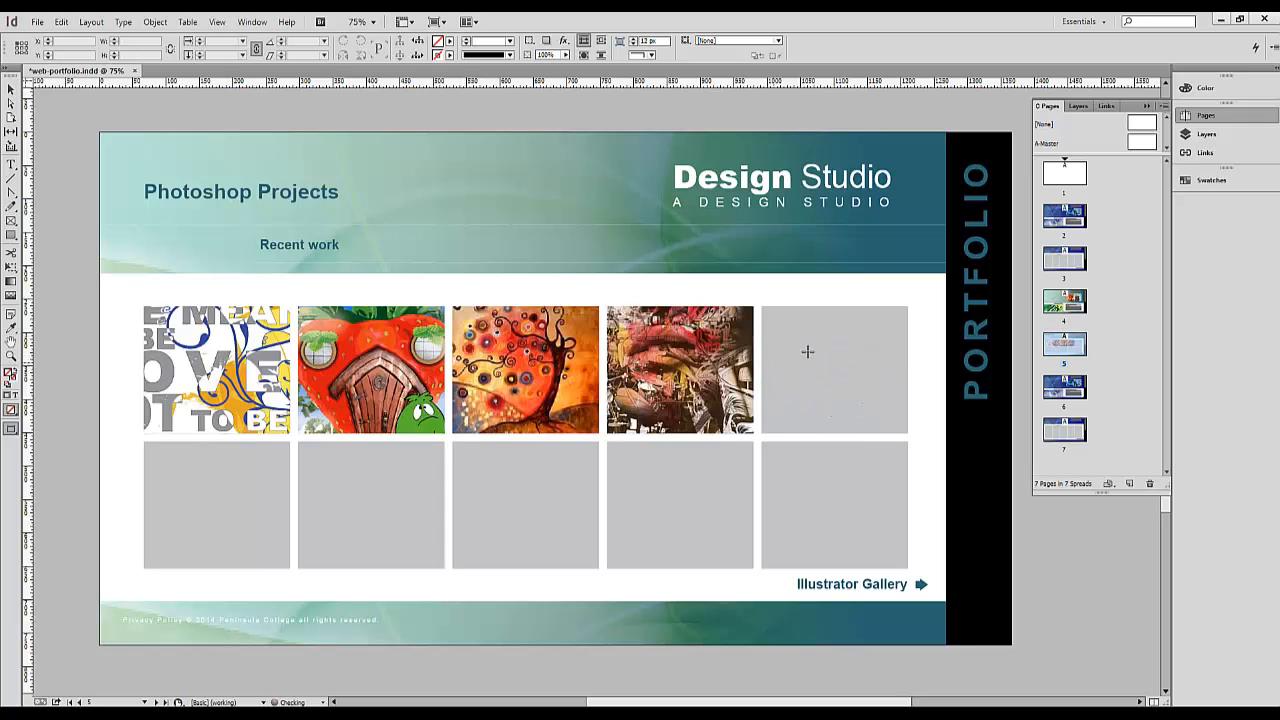
click(785, 375)
click(230, 490)
click(318, 480)
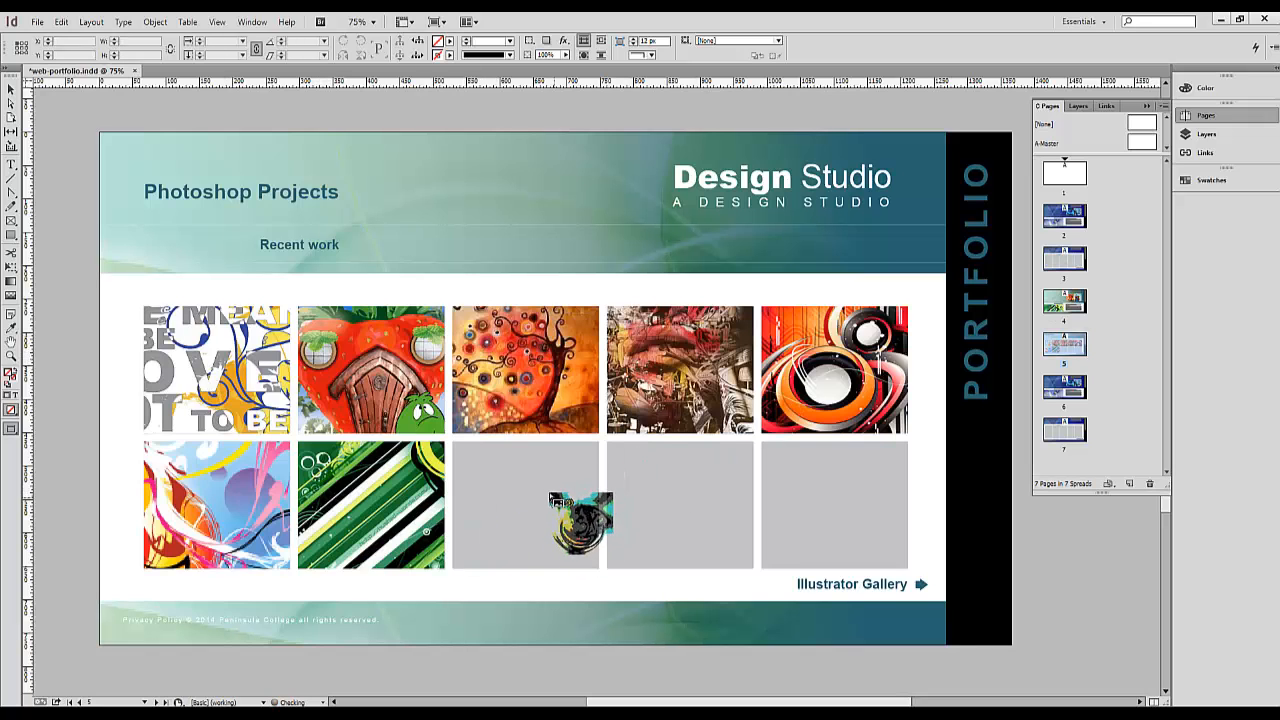
click(553, 498)
click(700, 509)
click(808, 490)
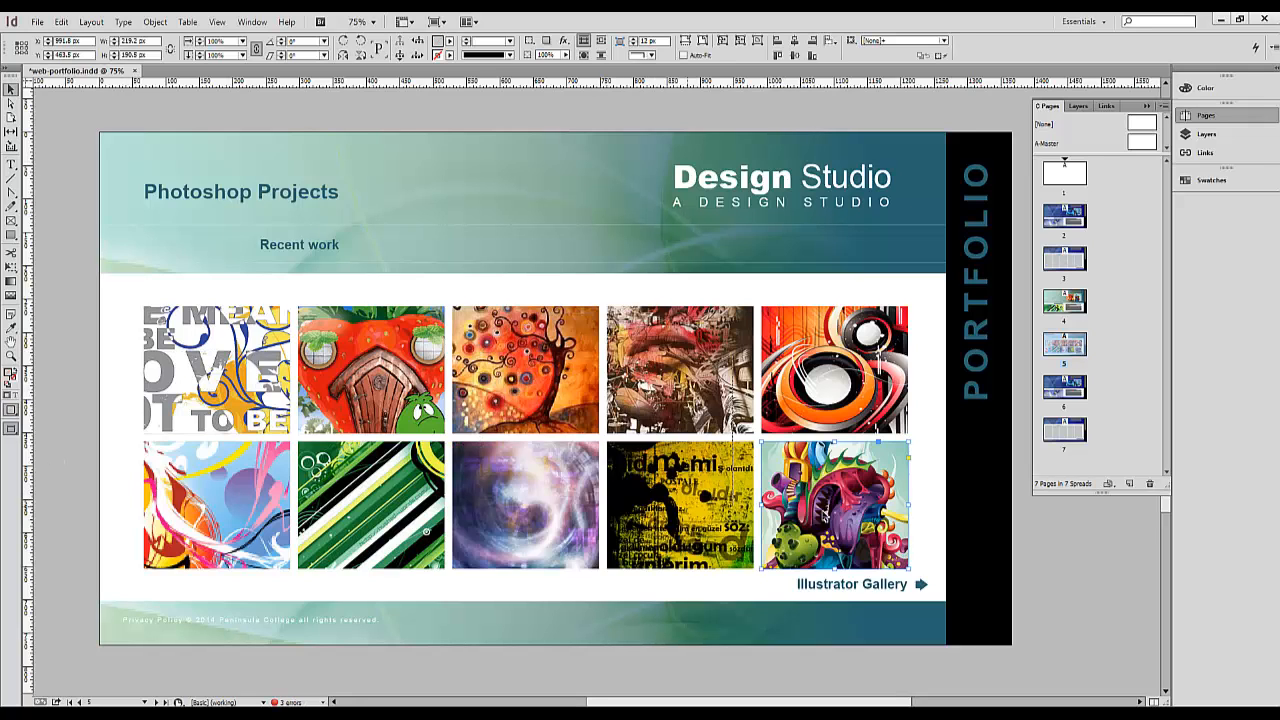
Step: Fit all ten gallery pictures with Fill frame proportionally
drag(124, 352, 919, 508)
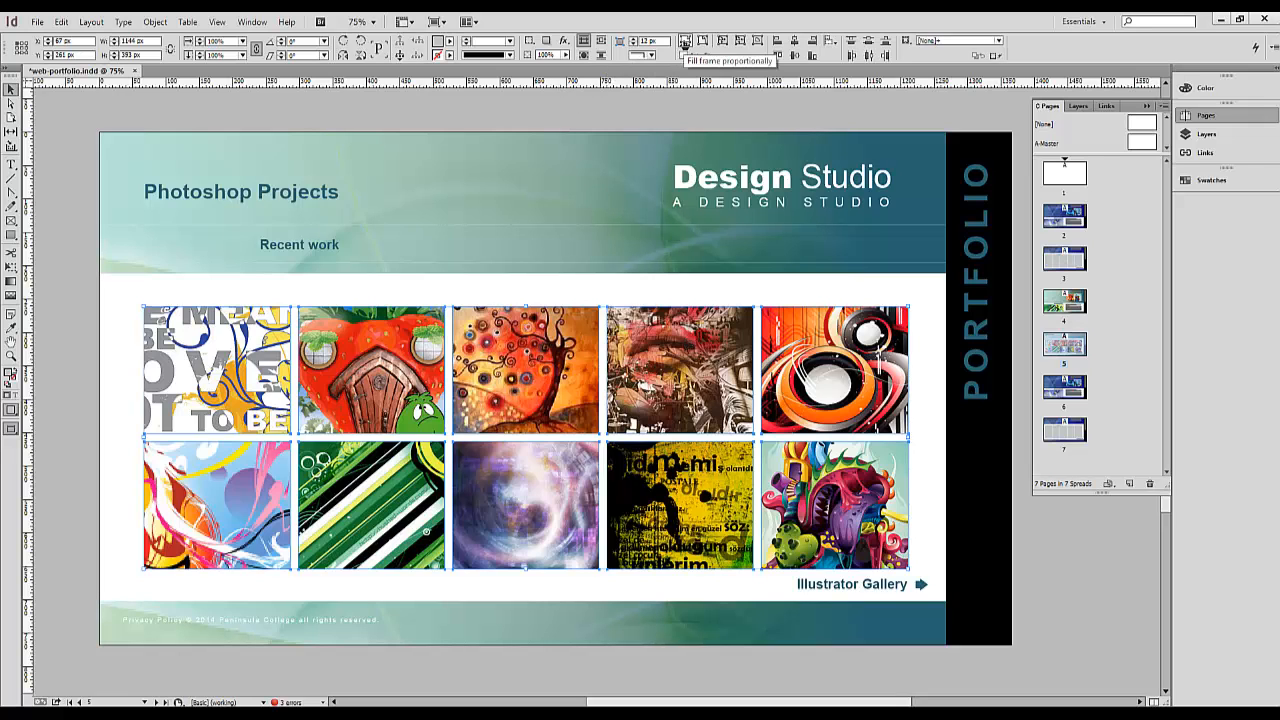
click(684, 42)
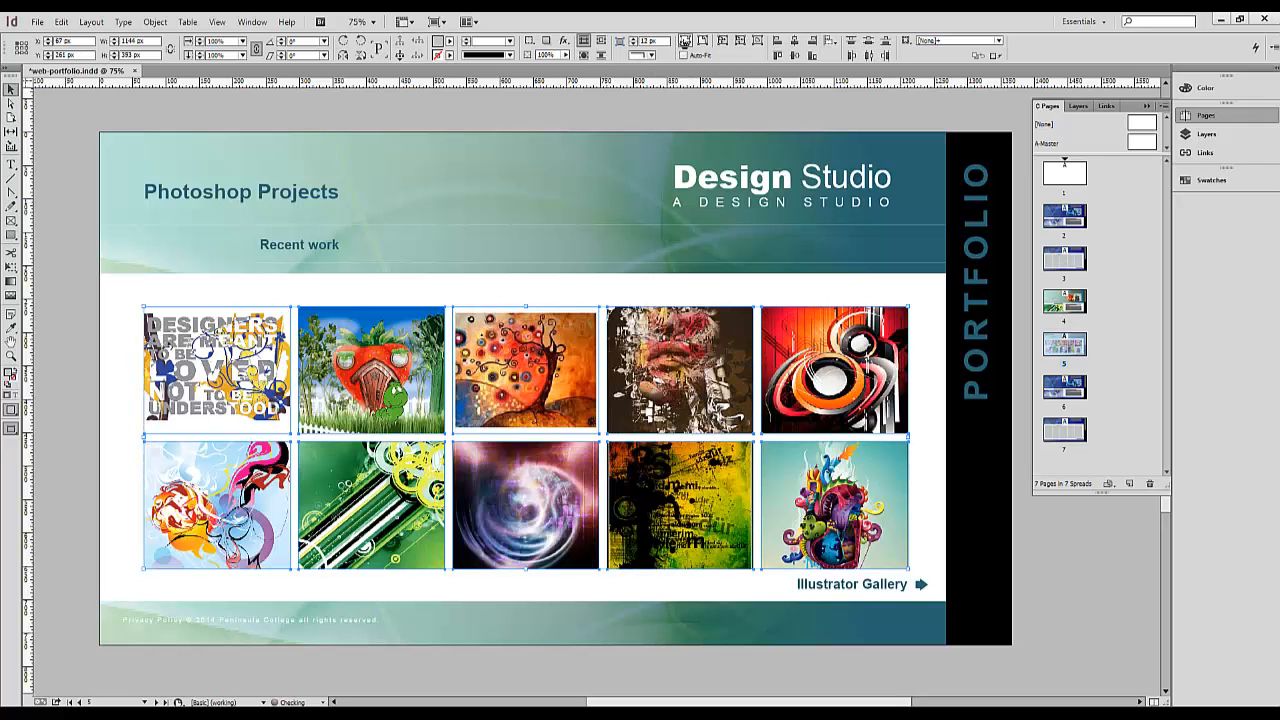
click(40, 529)
Step: Change the gallery link text below the pictures from "Illustrator Gallery" to "InDesign Gallery"
key(t)
drag(861, 582, 790, 585)
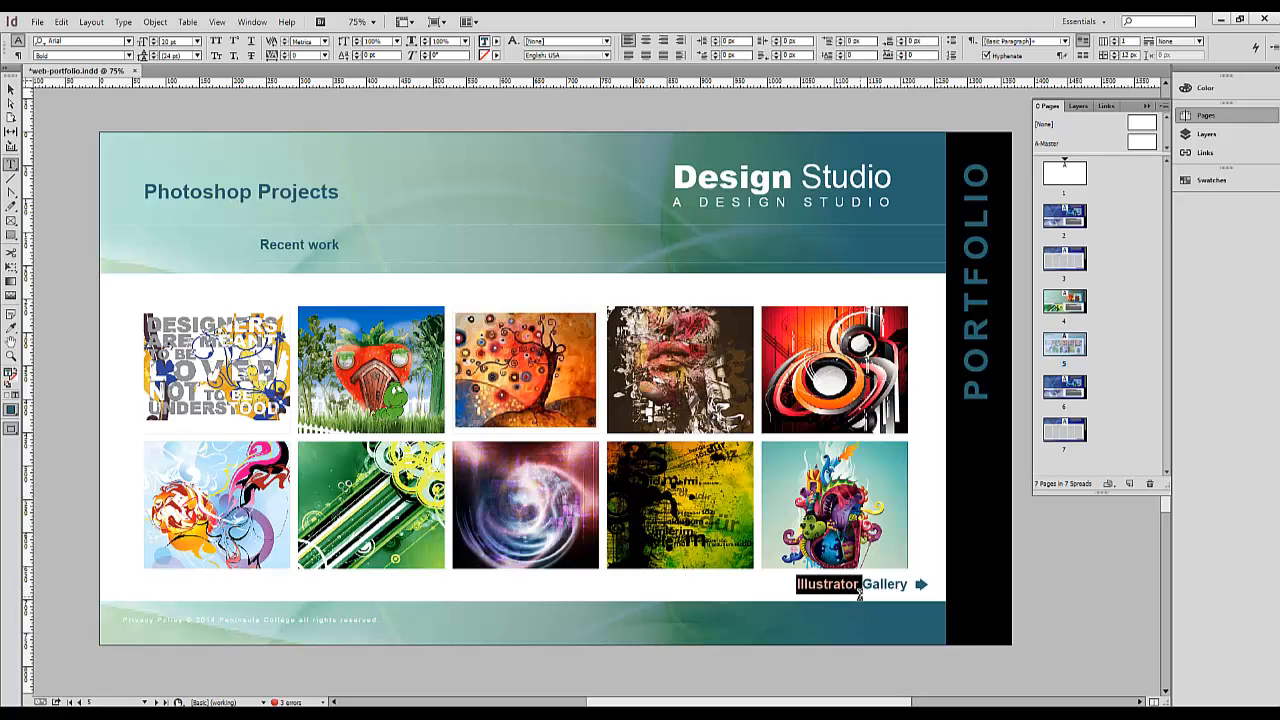
text(InD)
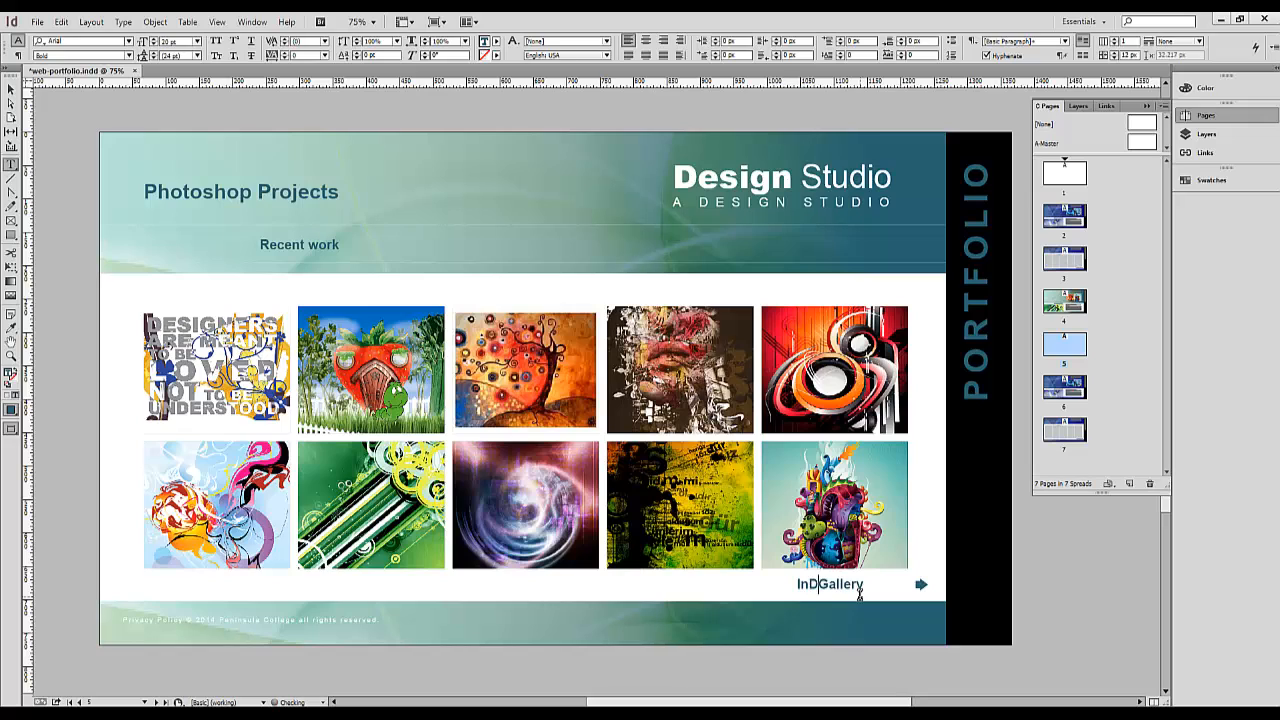
text(esign)
key(Escape)
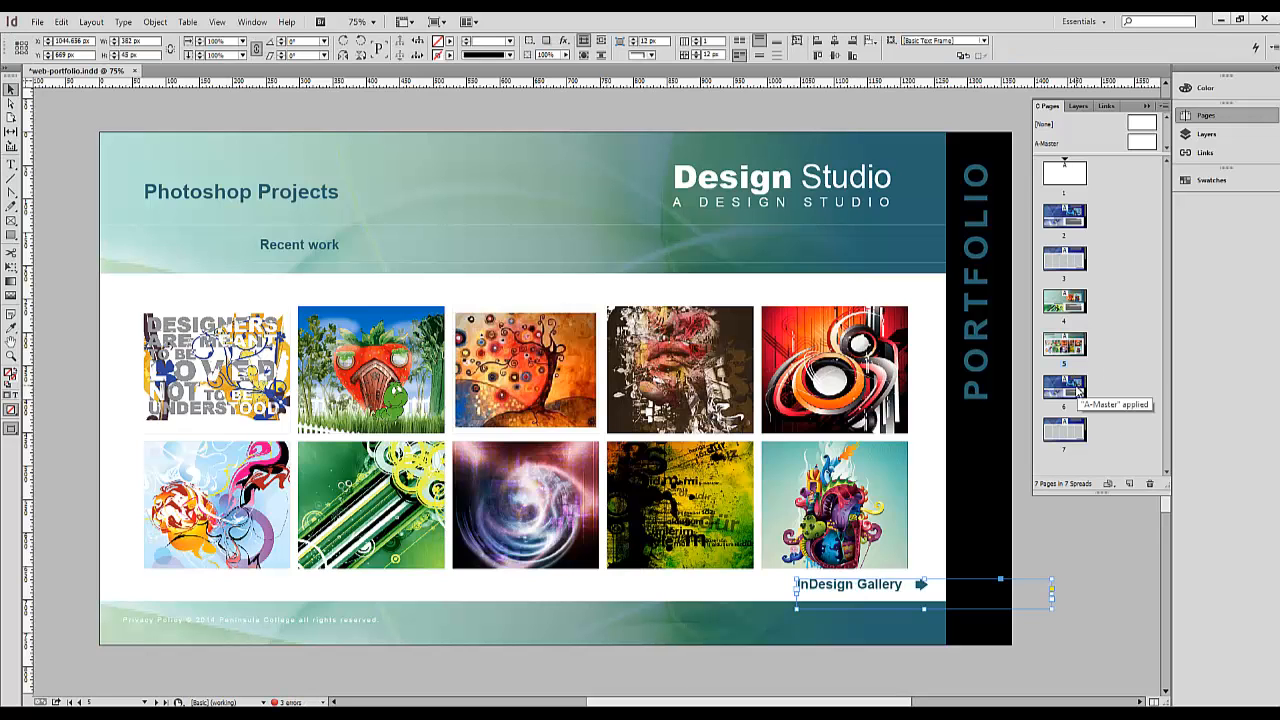
Step: On page 6, replace the blue background picture with the orange grunge typography image from the images folder
double_click(1066, 388)
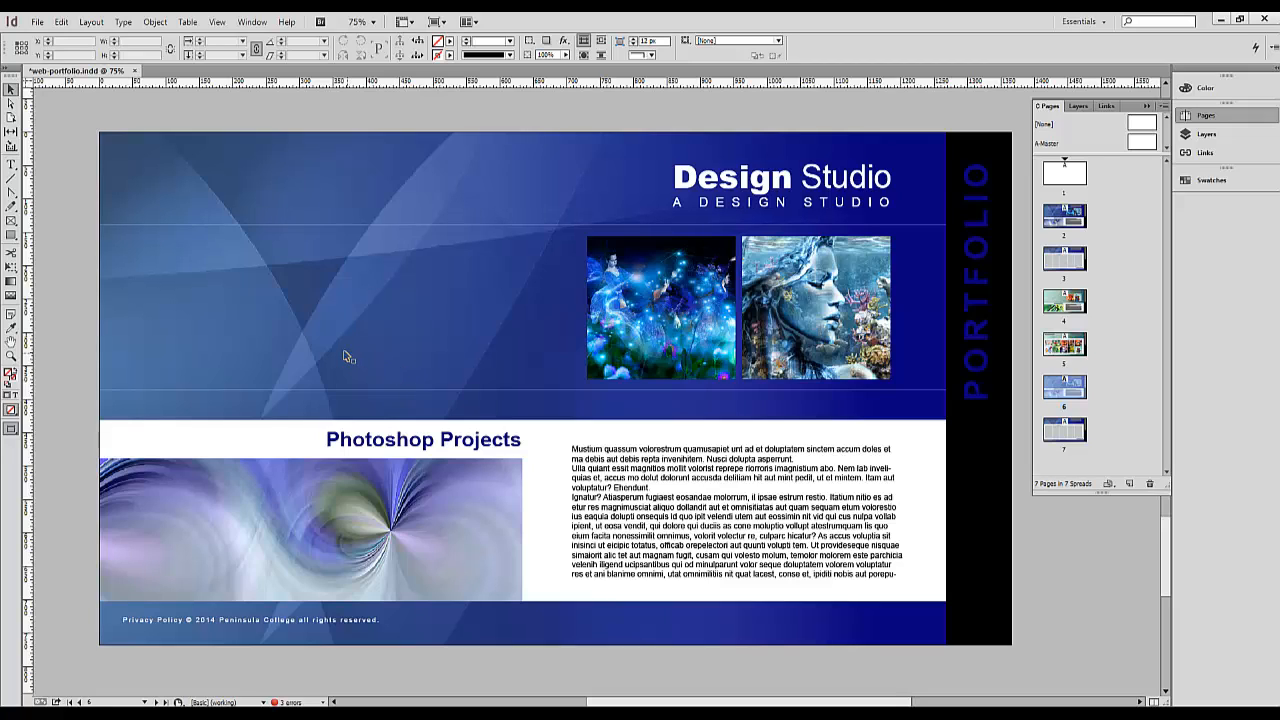
click(340, 311)
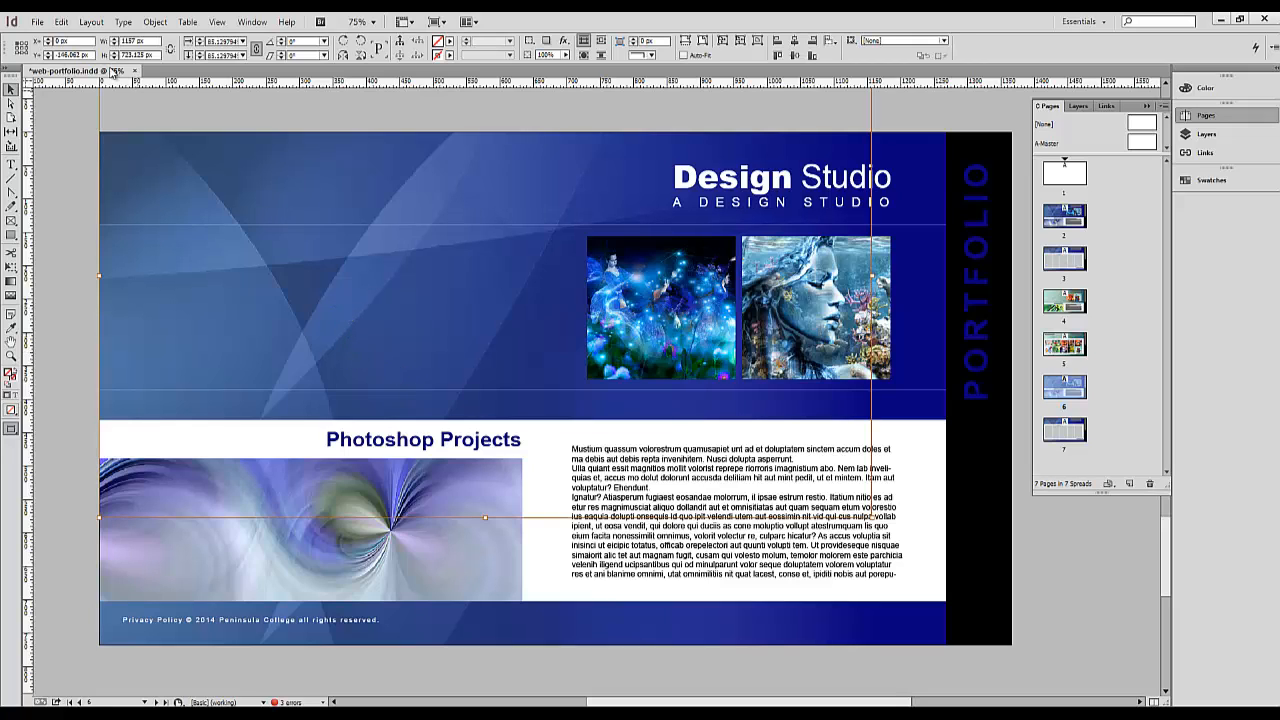
click(37, 22)
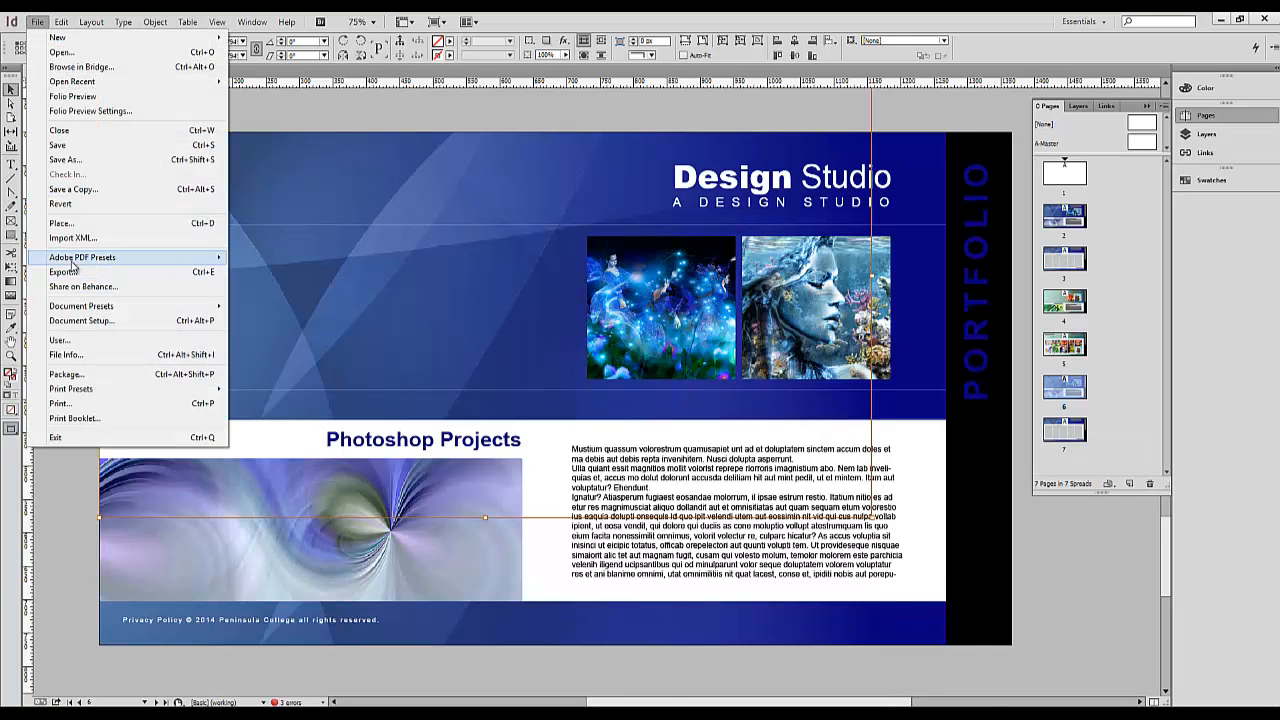
click(62, 223)
click(920, 557)
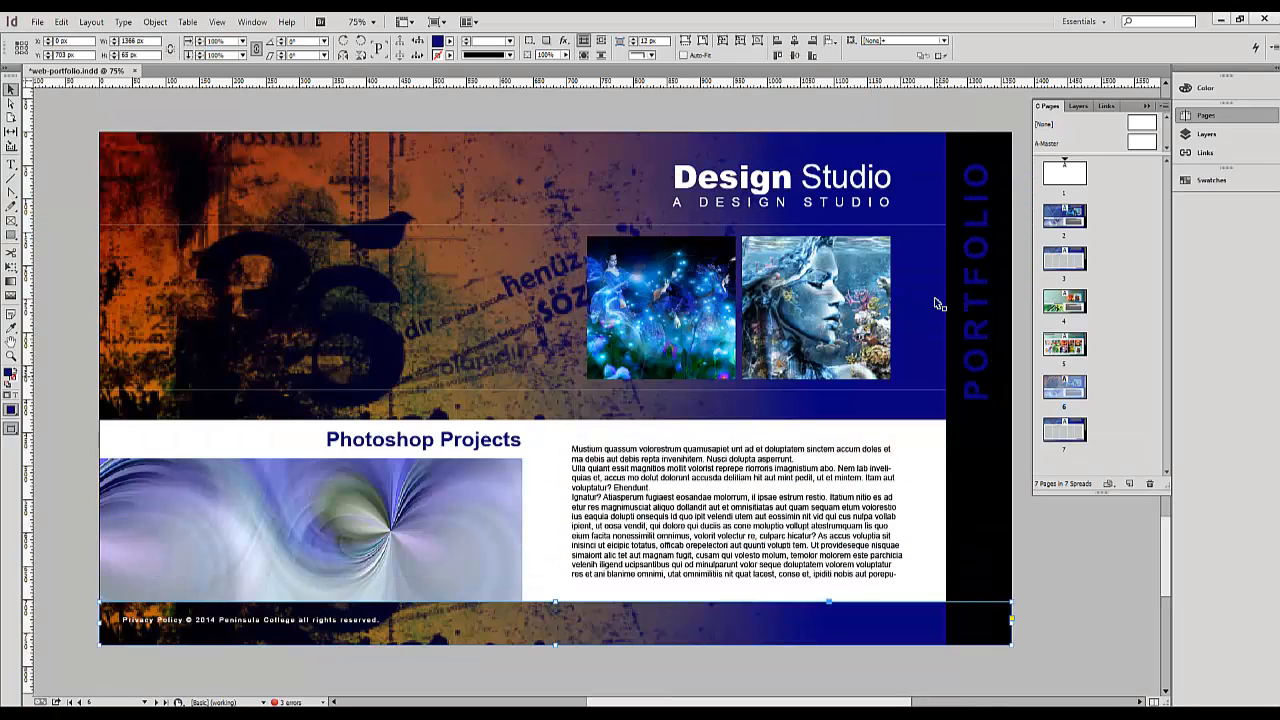
Step: Recolour the blue gradient overlays of page 6's header and footer together with an orange sampled from the background picture
click(940, 160)
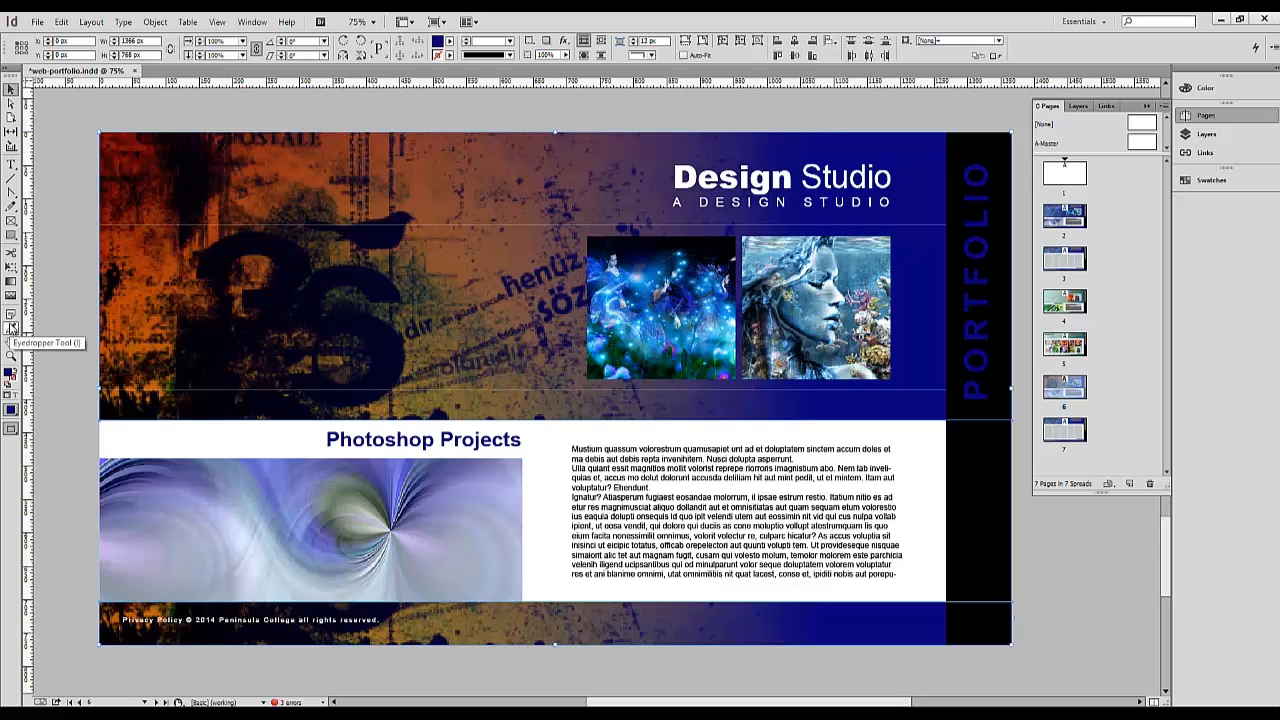
click(10, 328)
click(300, 163)
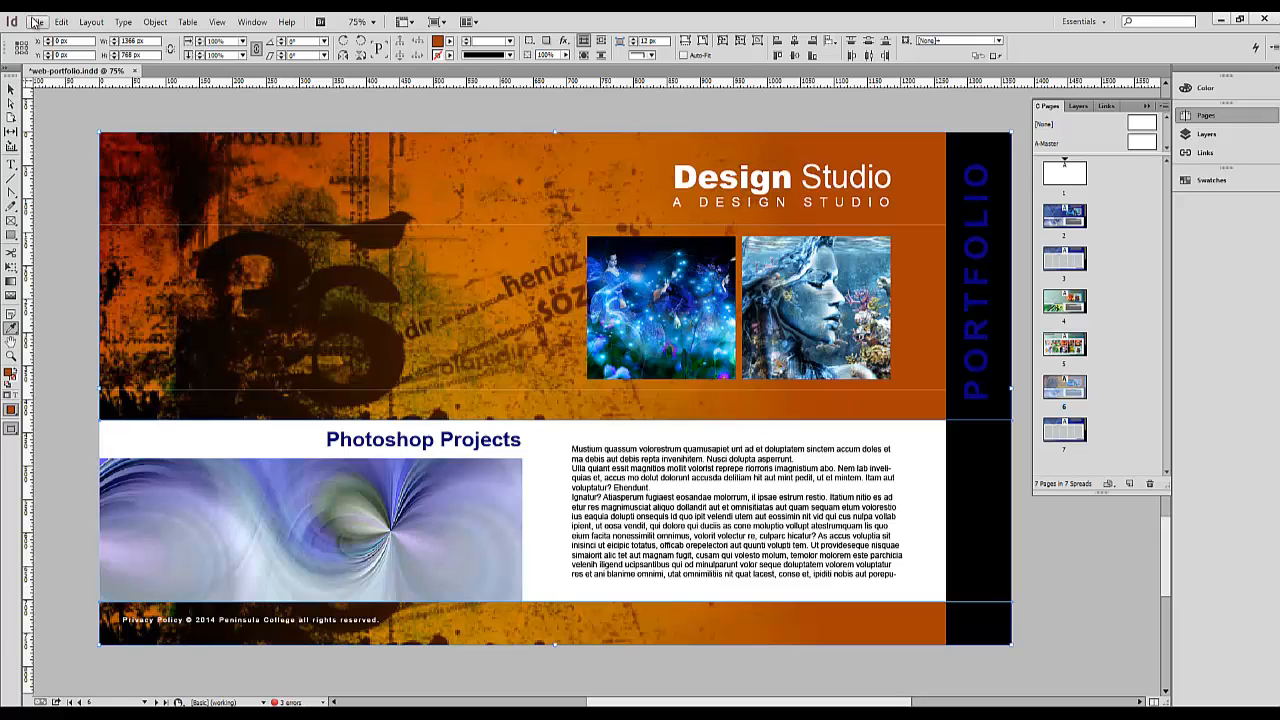
Step: Save the overlays' orange fill as a new RGB process colour swatch, R=168 G=65 B=6
click(10, 89)
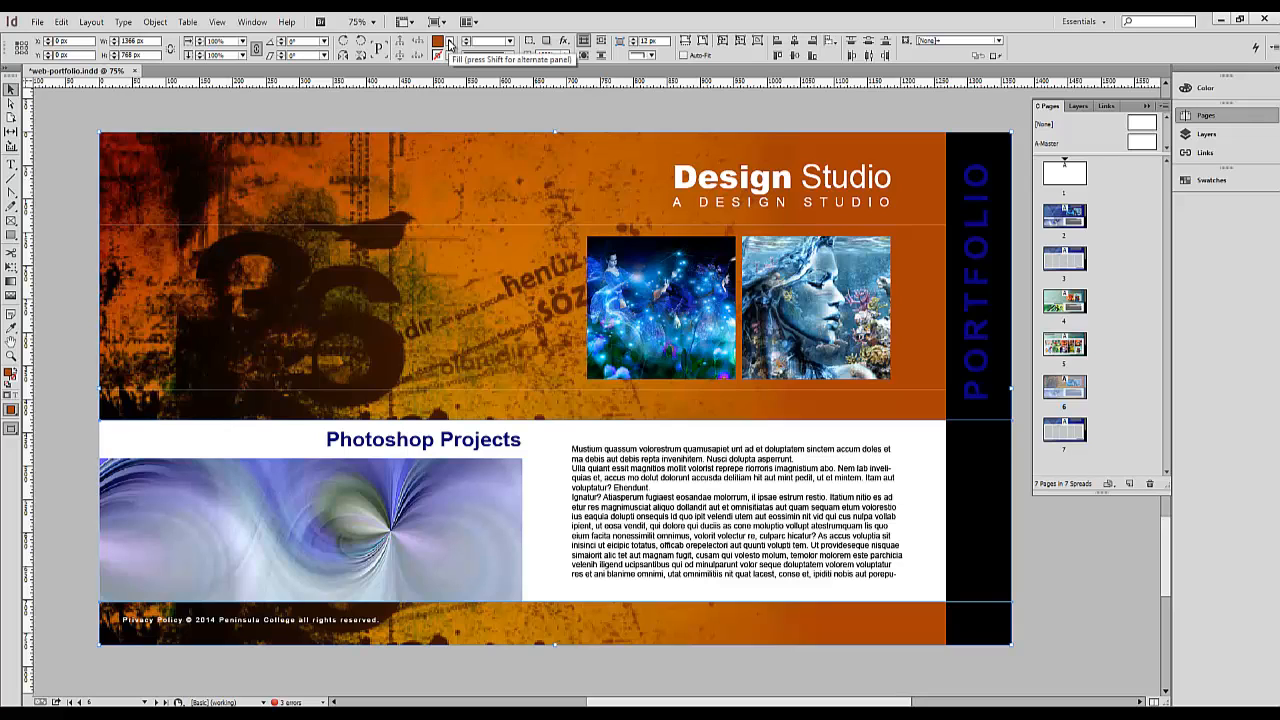
click(450, 46)
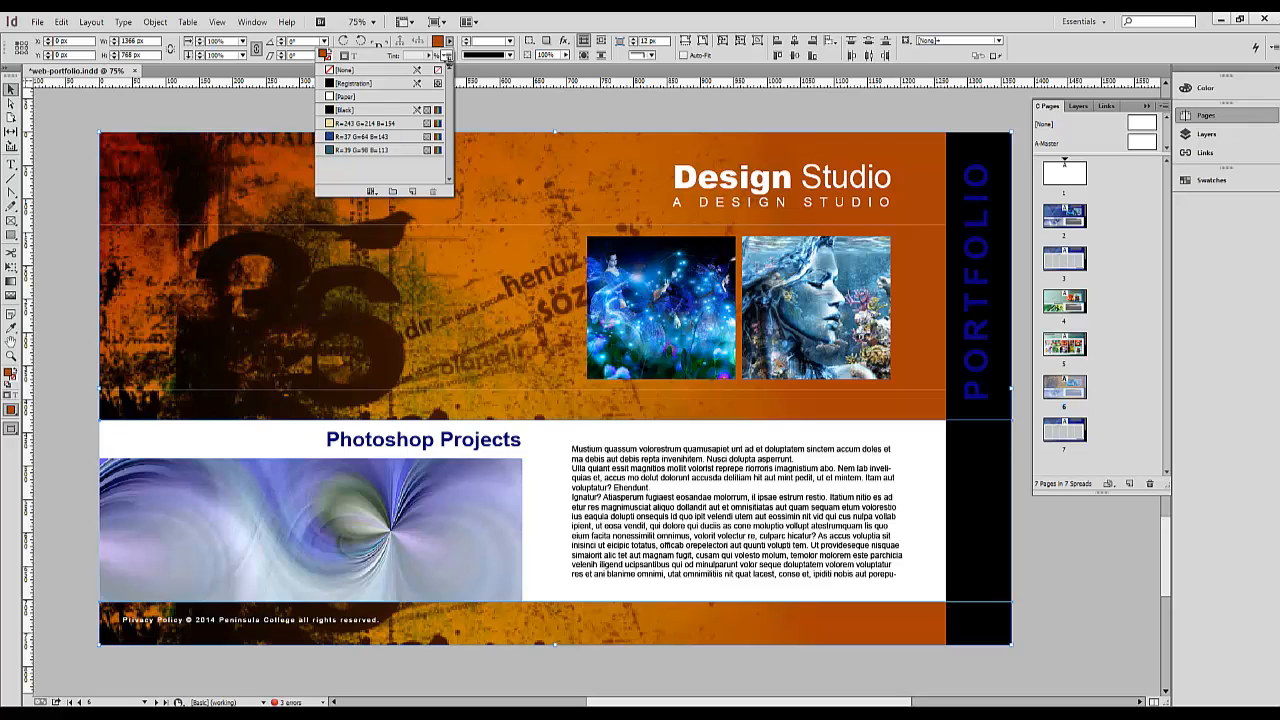
click(447, 58)
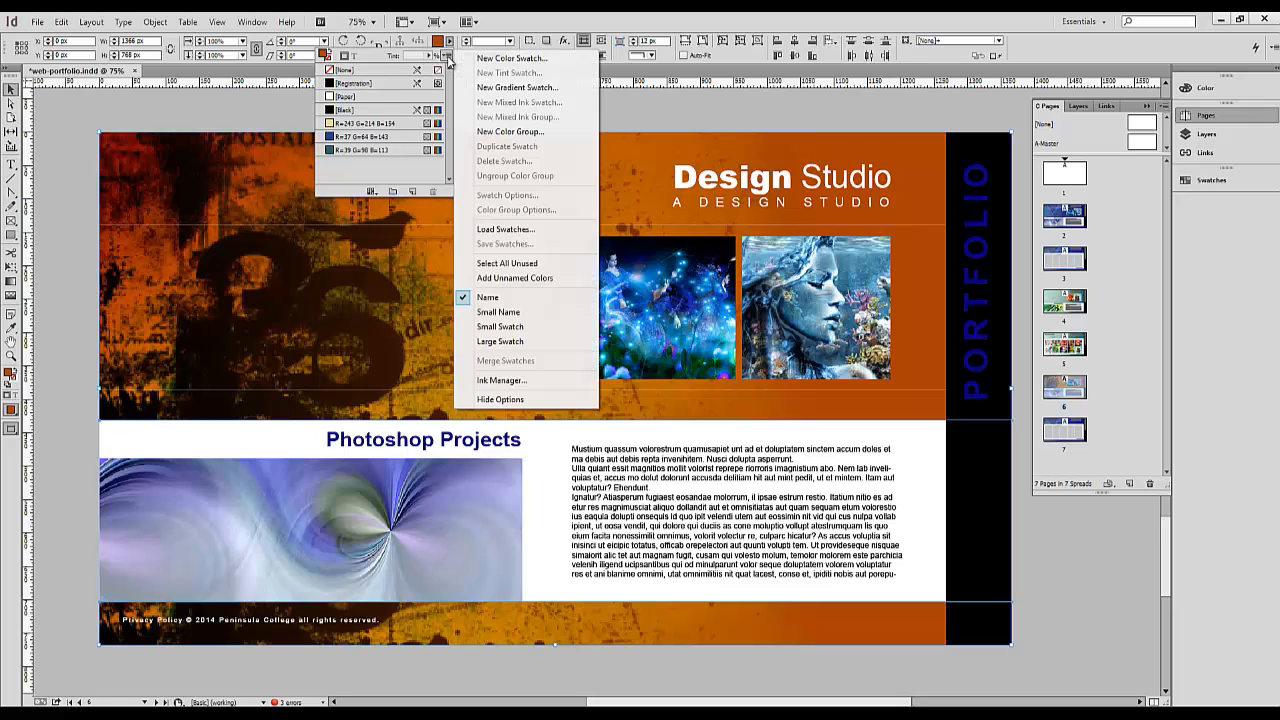
click(534, 62)
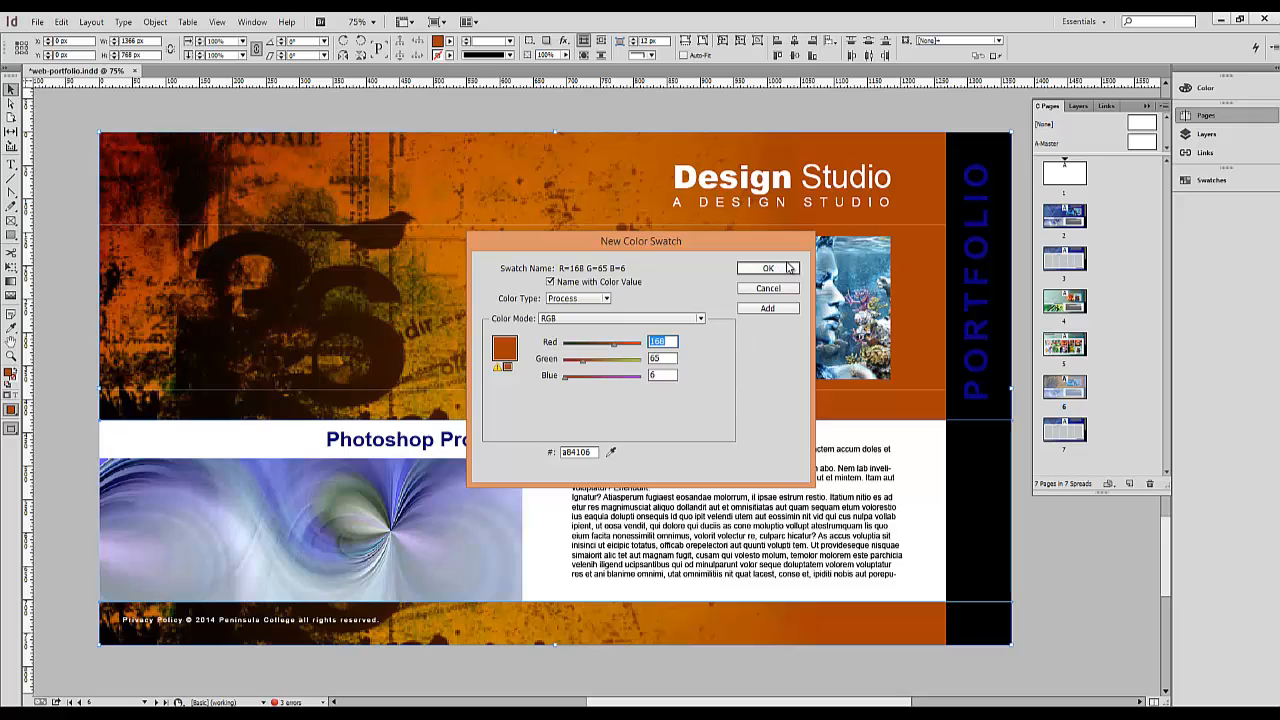
key(Return)
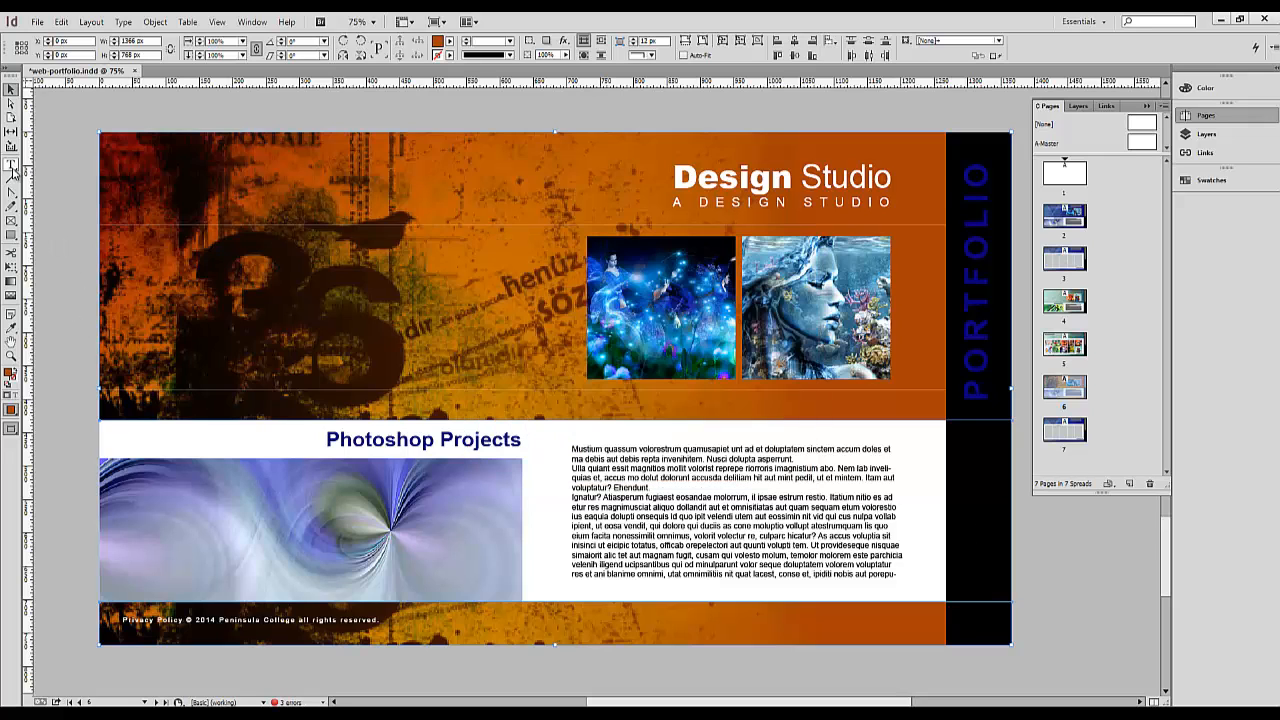
Step: Apply the R=168 G=65 B=6 swatch to the "Photoshop Projects" heading and the vertical "PORTFOLIO" text
click(11, 165)
drag(329, 440, 530, 446)
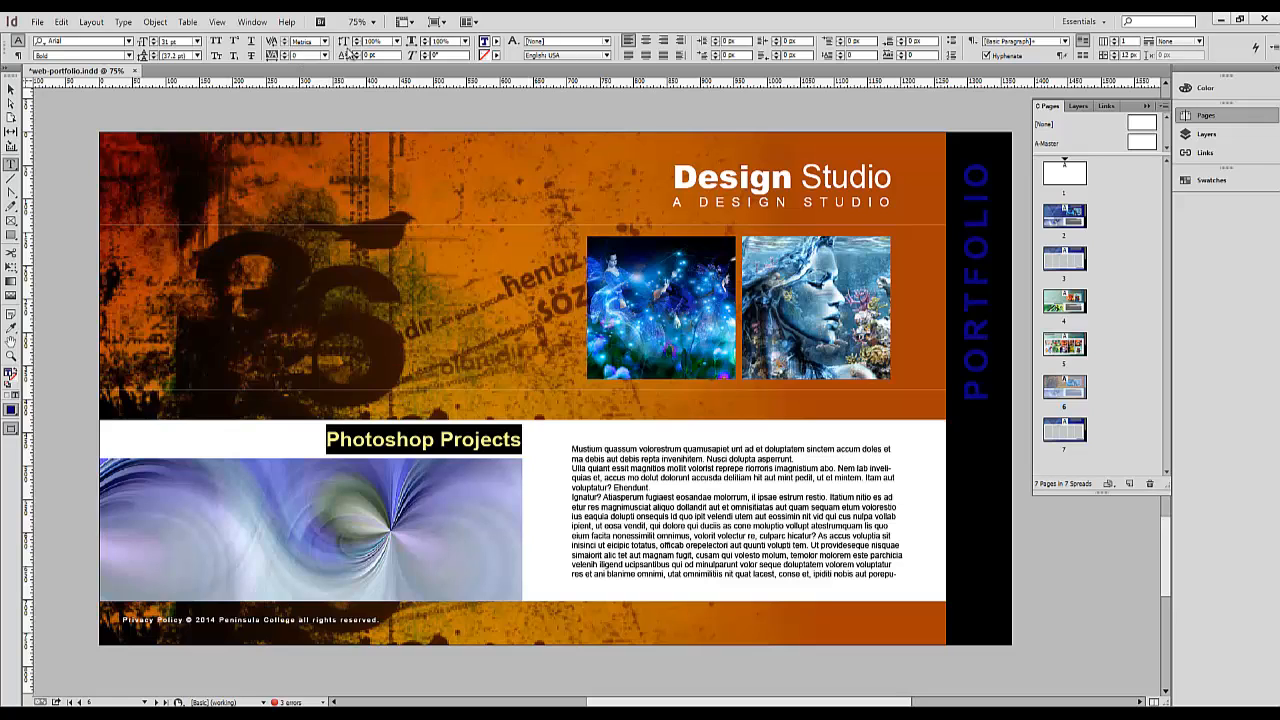
click(498, 42)
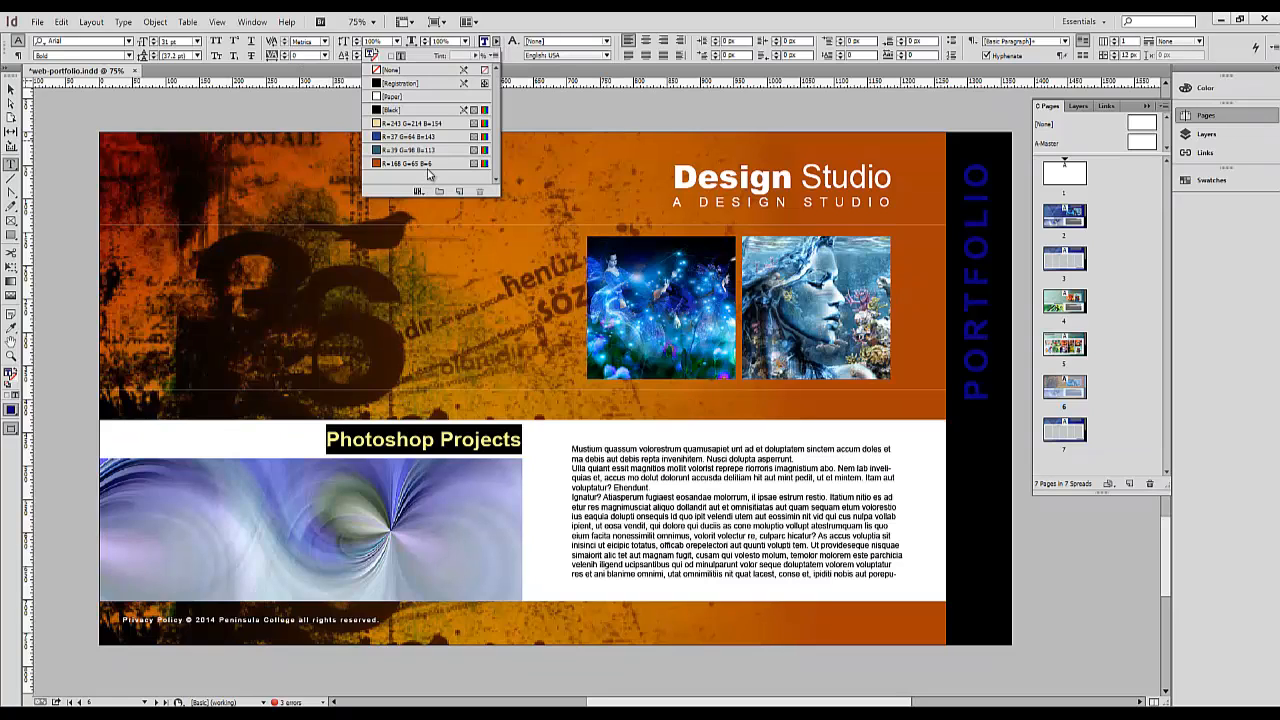
click(410, 163)
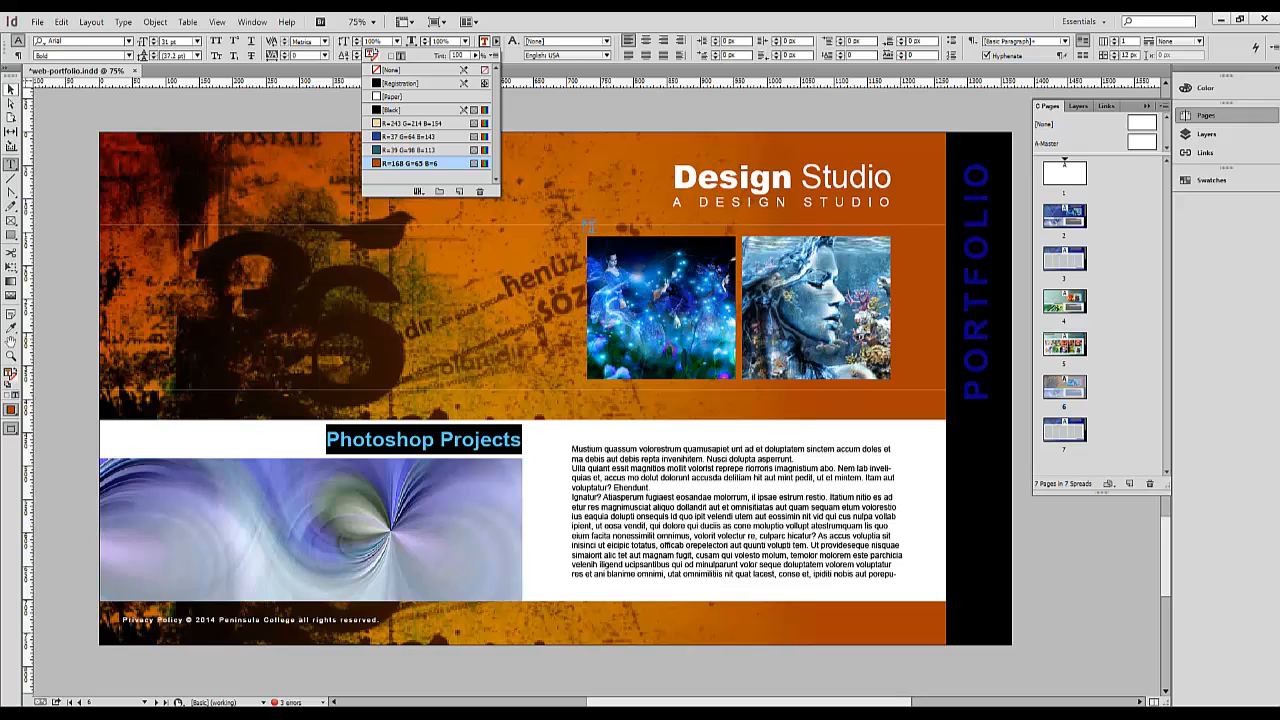
drag(978, 165, 981, 412)
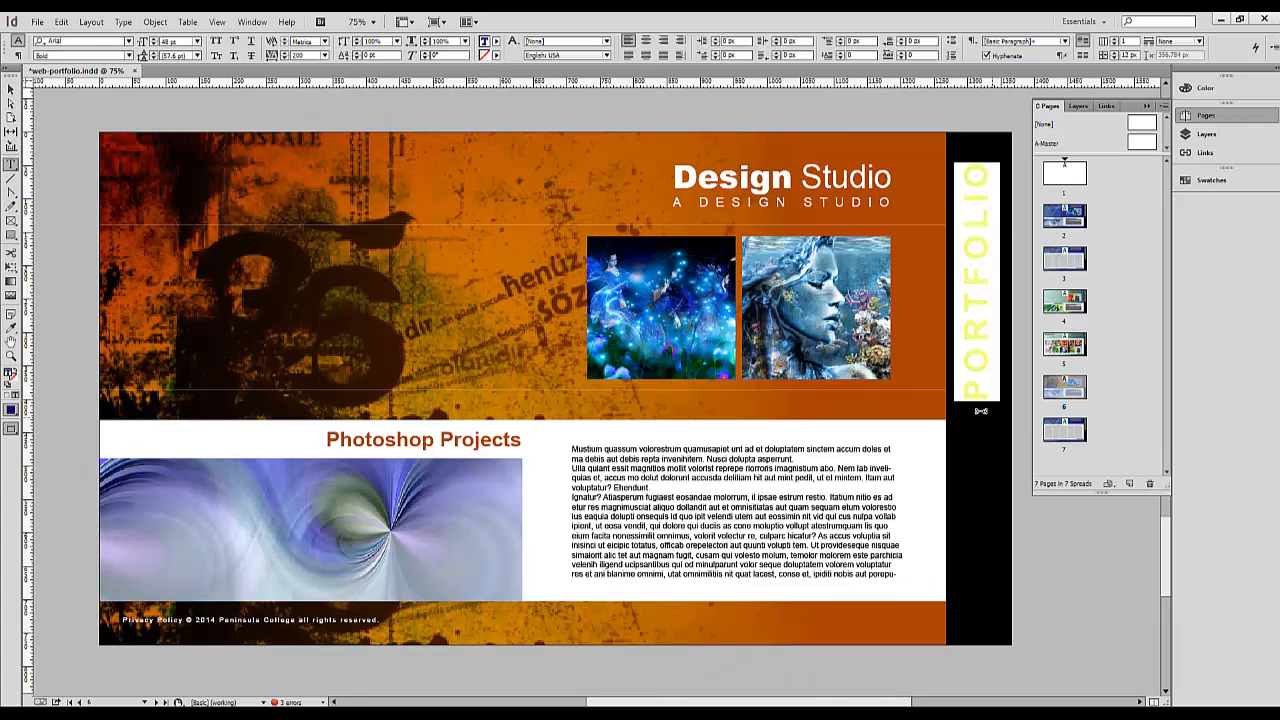
click(498, 42)
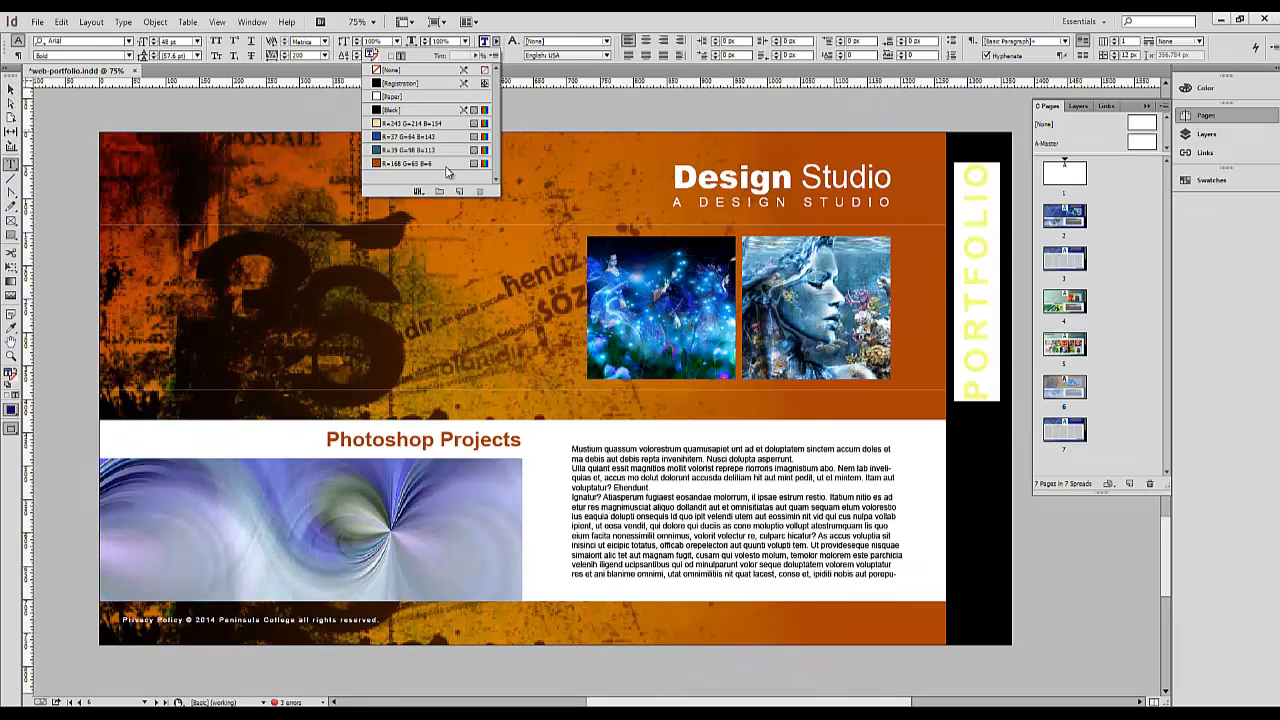
click(410, 163)
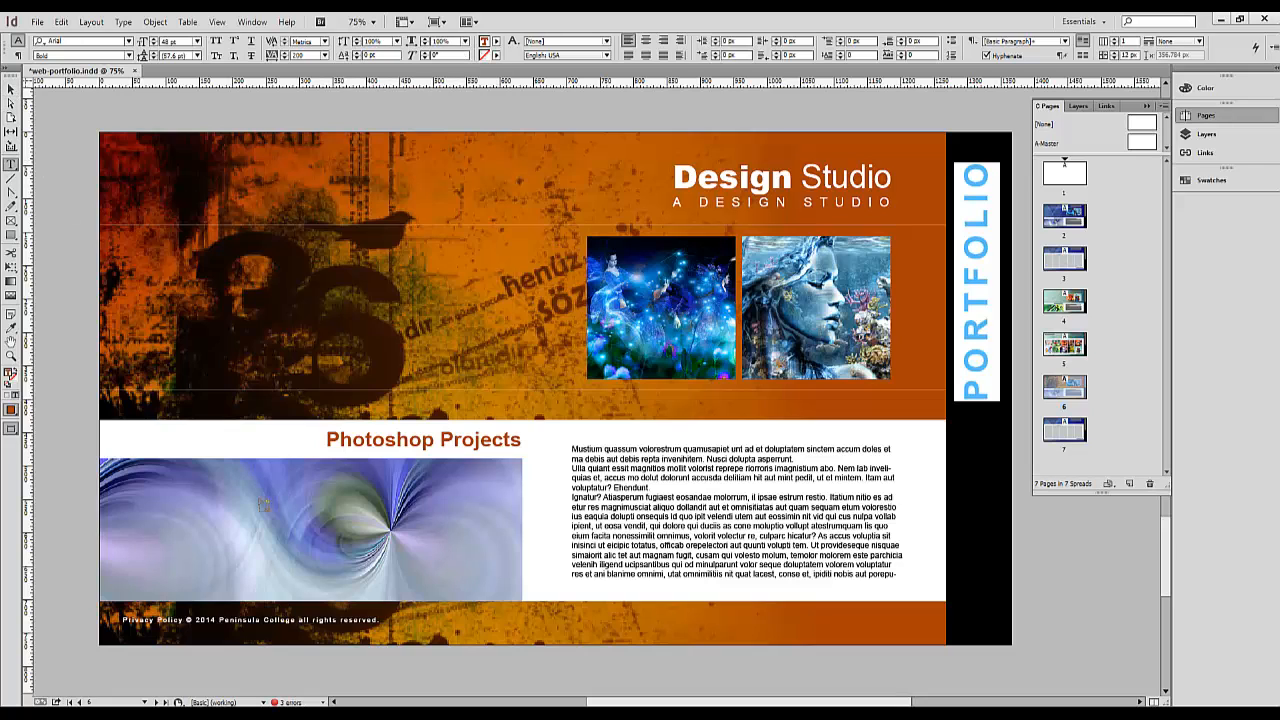
Step: Delete the purple curve picture and the two blue header pictures, leaving their grey frames empty
click(10, 89)
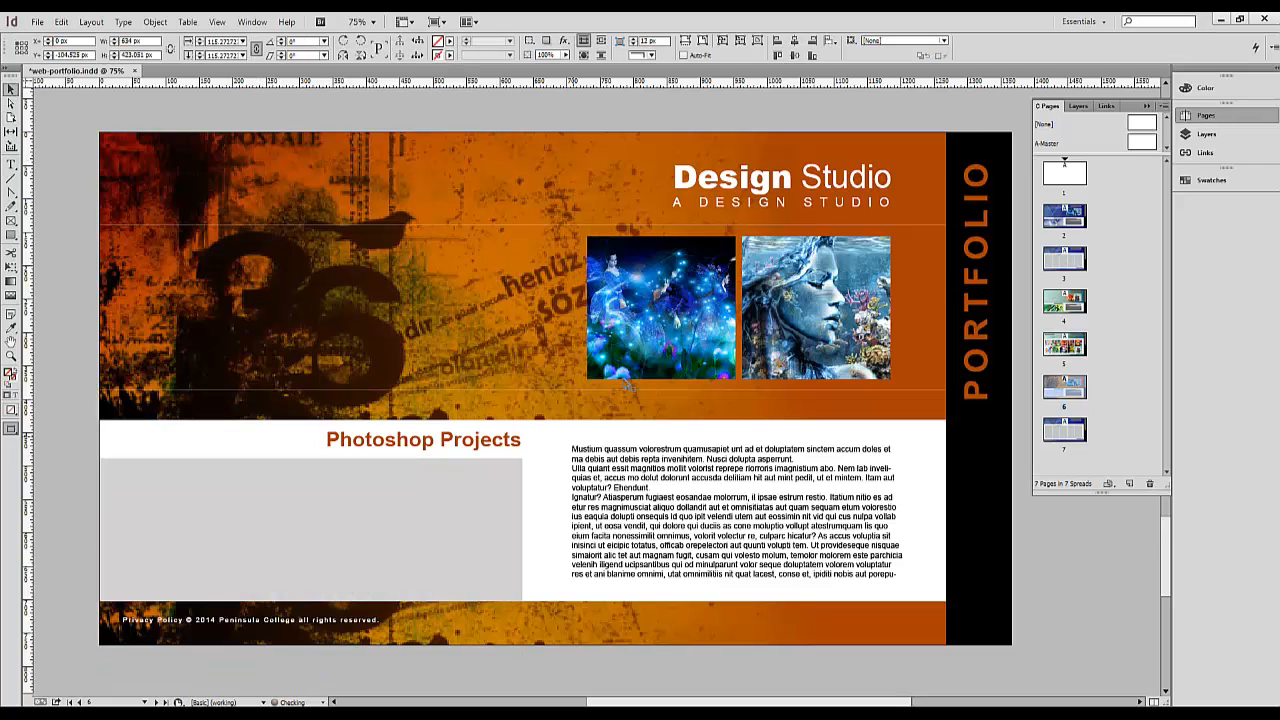
click(660, 310)
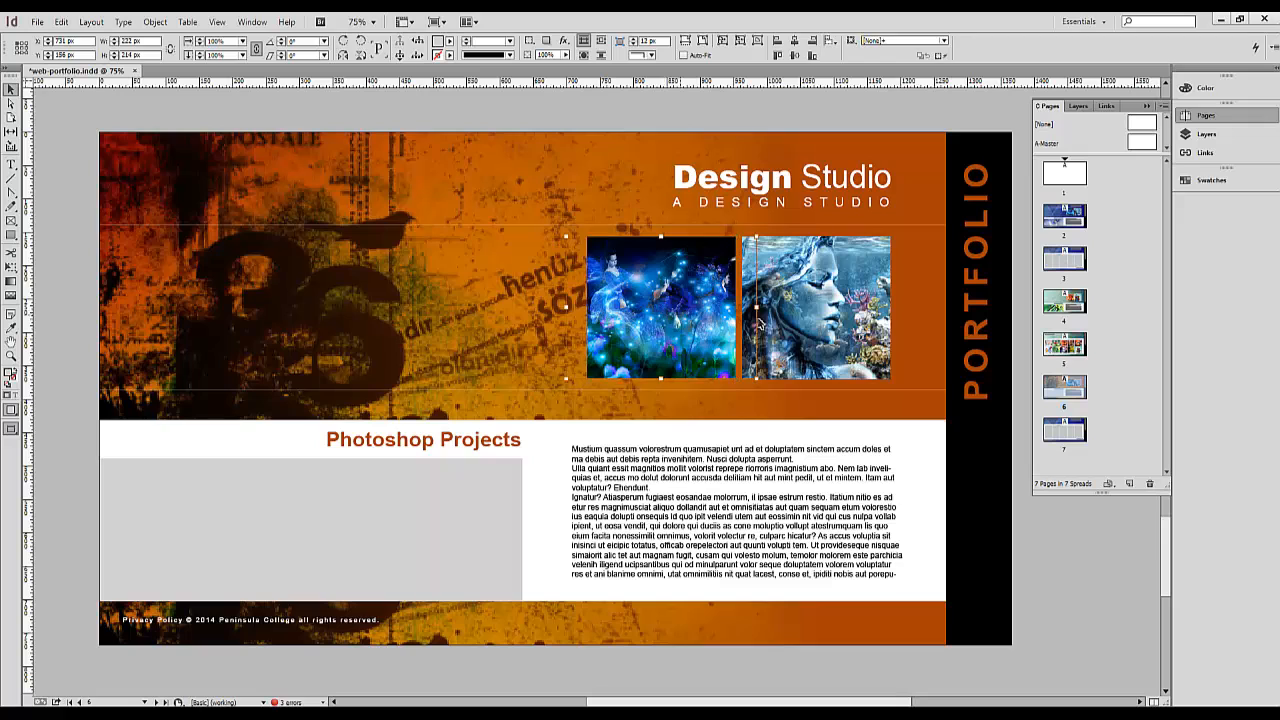
key(Delete)
click(823, 305)
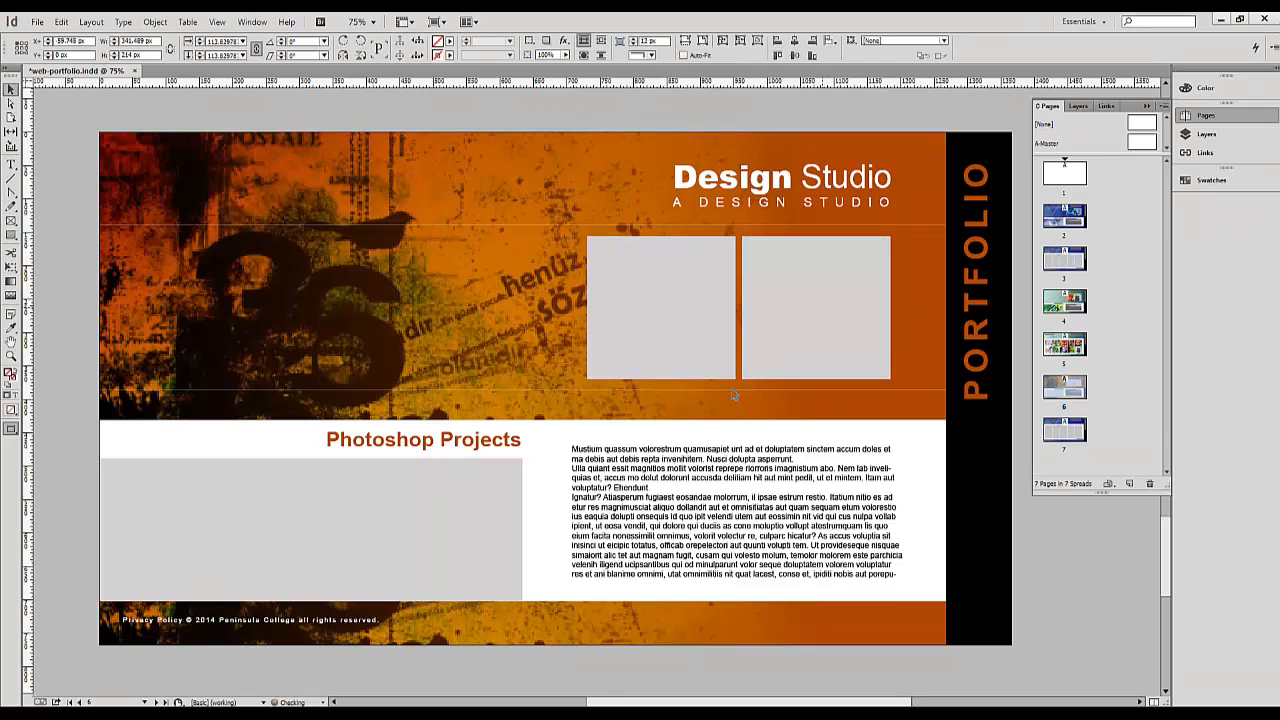
key(Delete)
Step: Place Cool-3d-Background in the large frame below the heading, and the 60% sale poster and 009 (2) in the two header frames
click(37, 21)
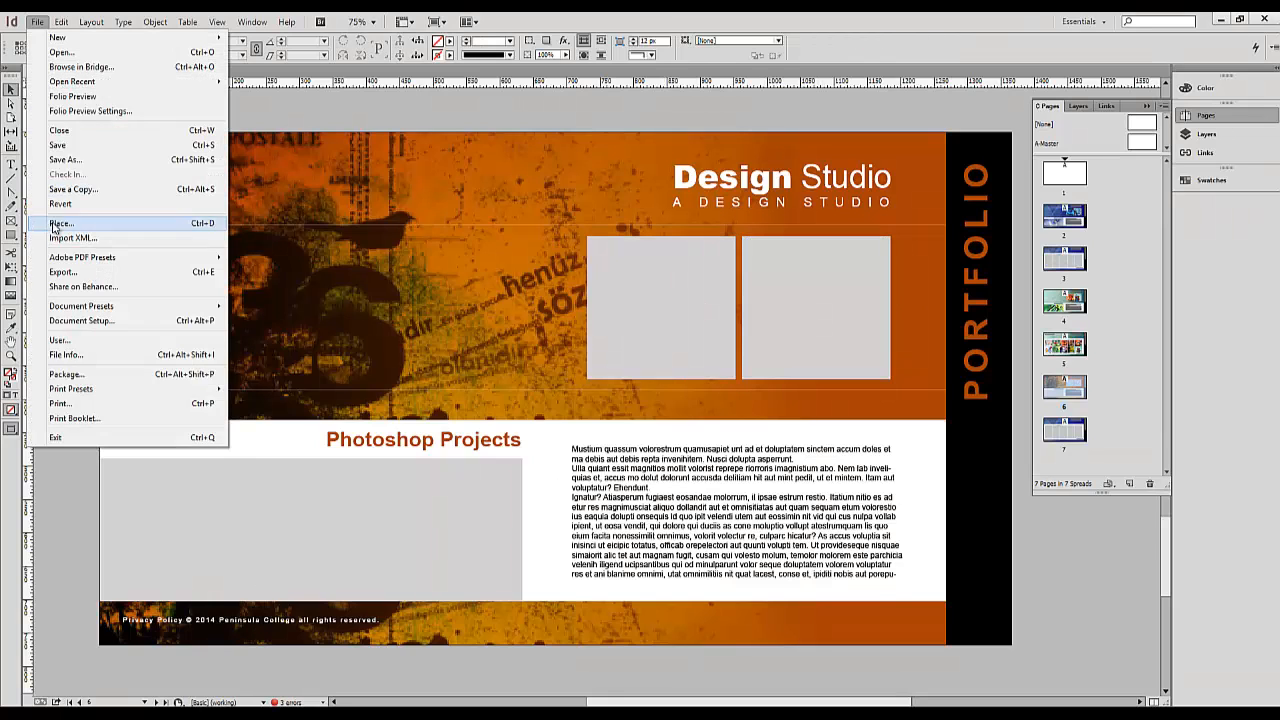
click(60, 229)
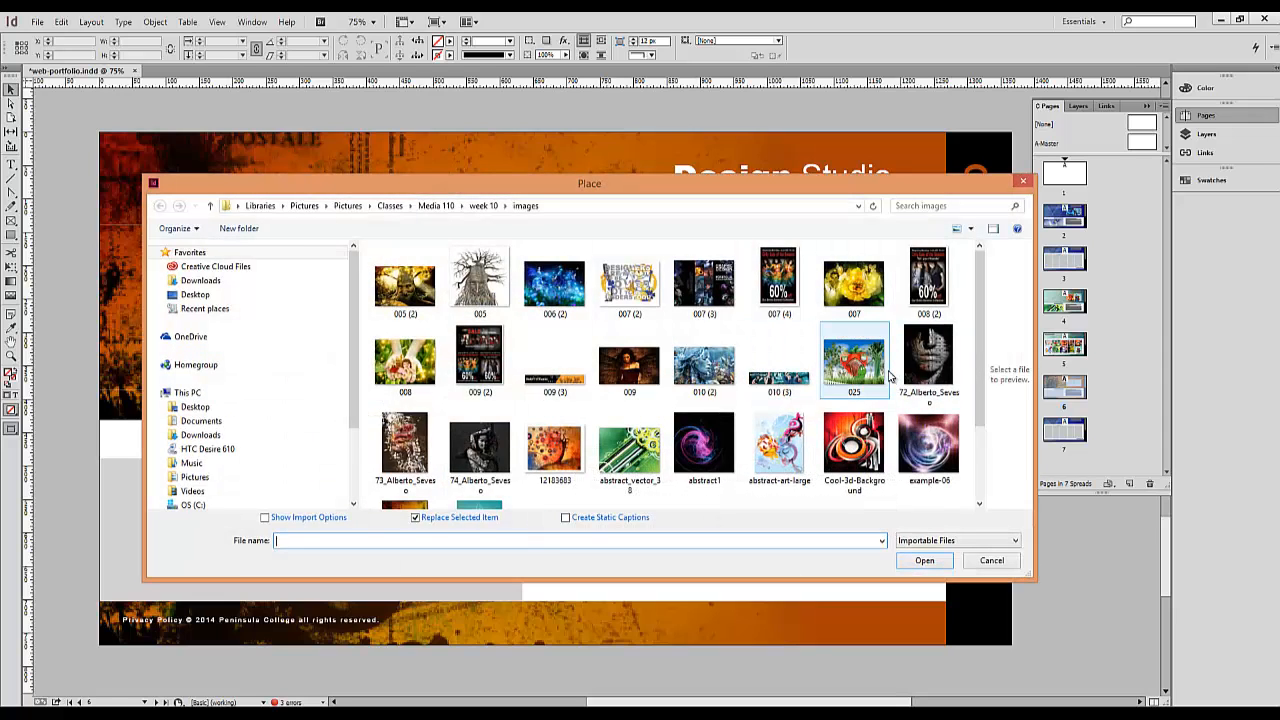
click(495, 362)
scroll(700, 400, down, 1)
ctrl+click(853, 370)
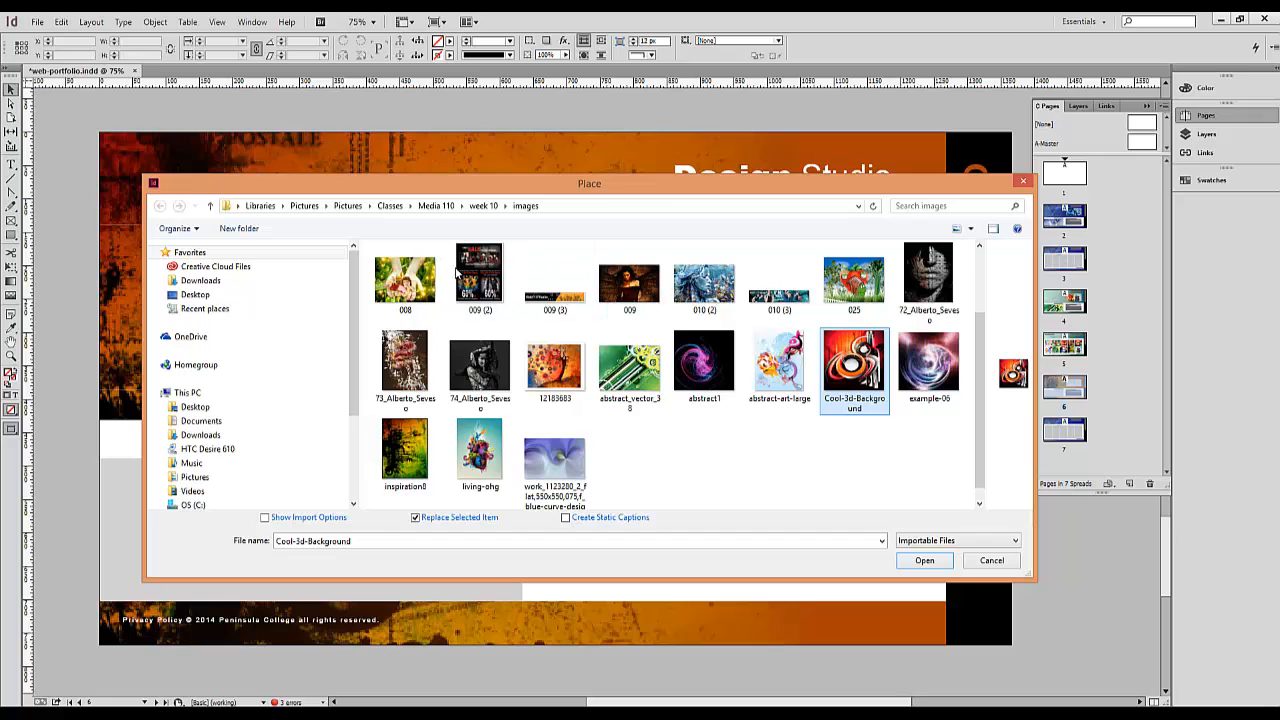
key(Return)
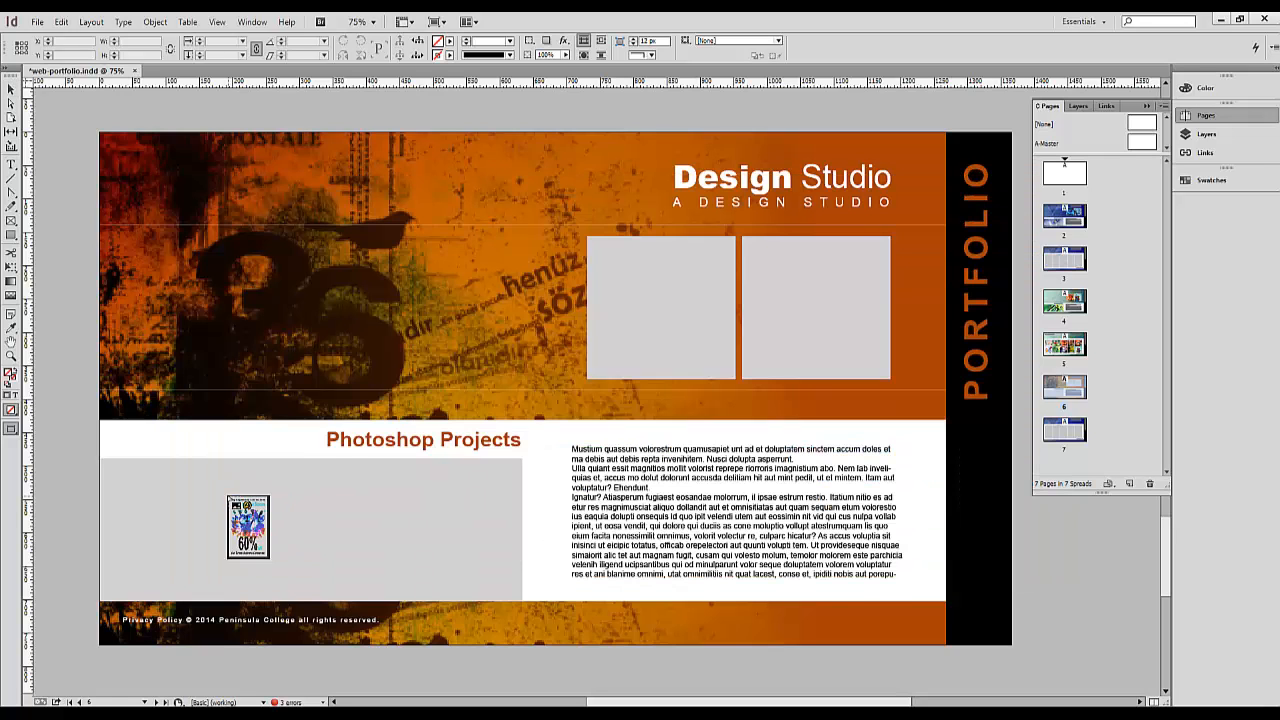
click(626, 302)
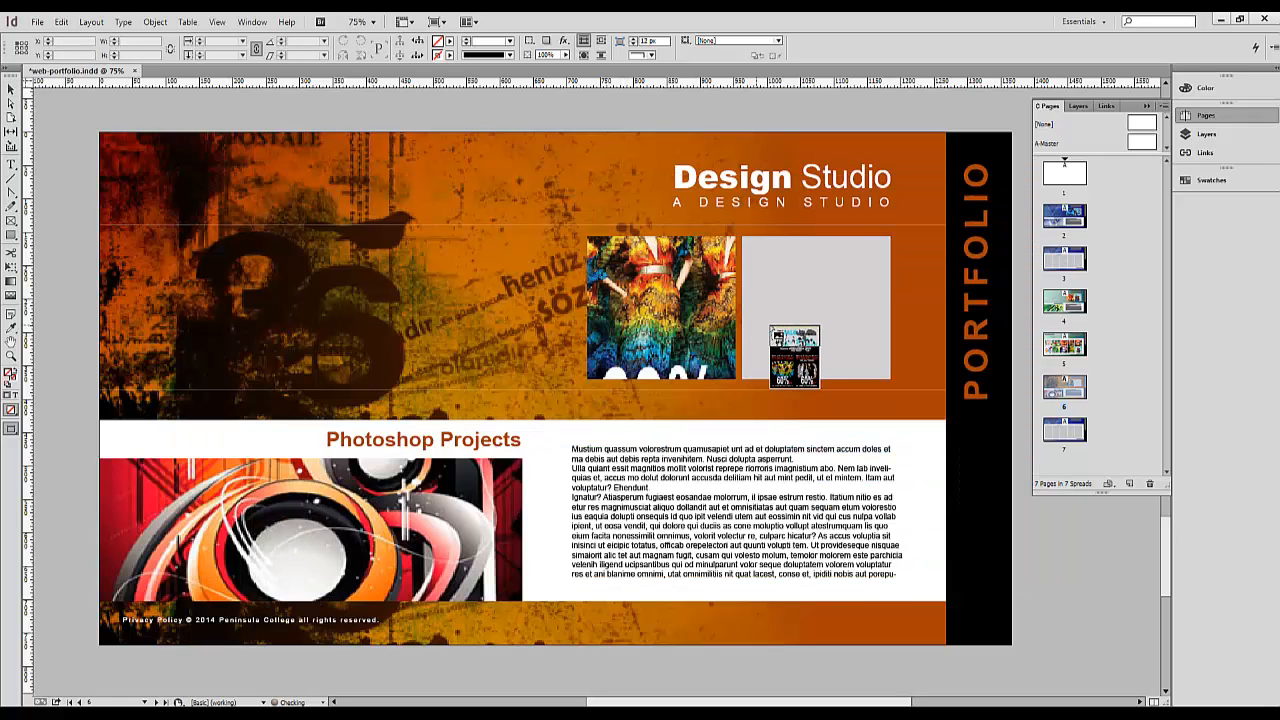
click(798, 317)
Step: Change the heading "Photoshop Projects" to "InDesign Projects" and keep it aligned with the right edge of the picture below
key(t)
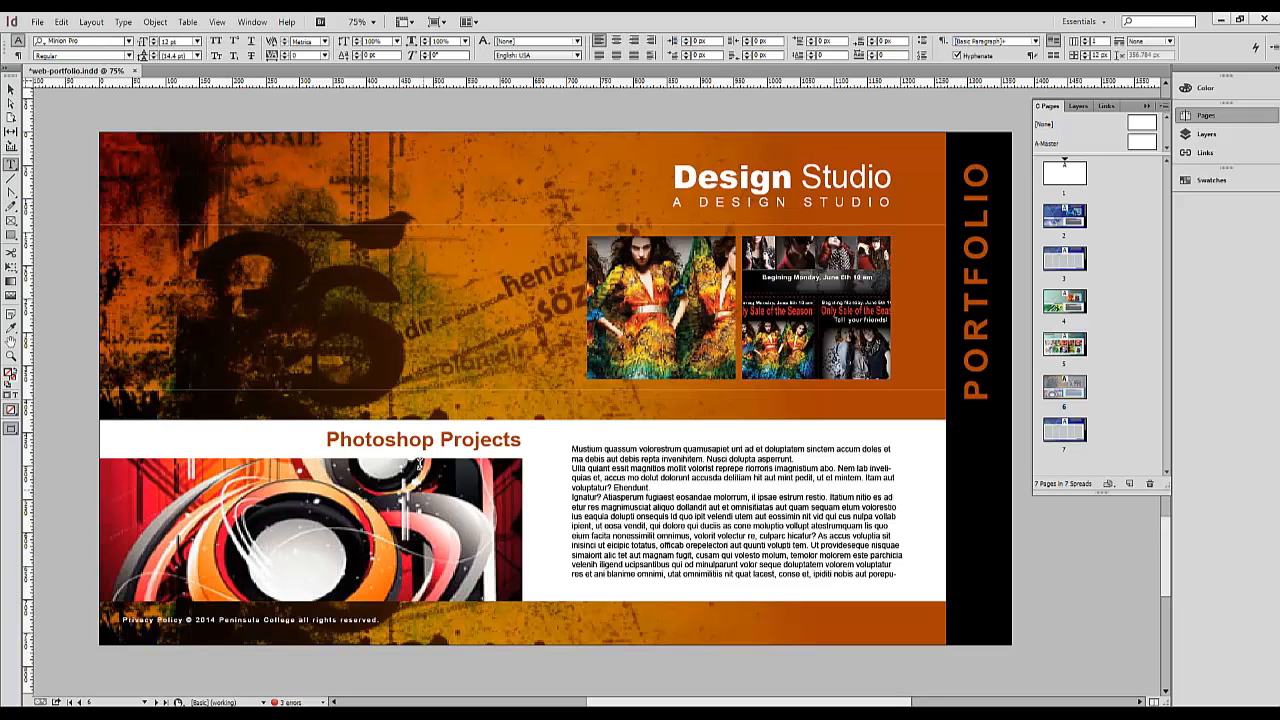
drag(431, 440, 310, 437)
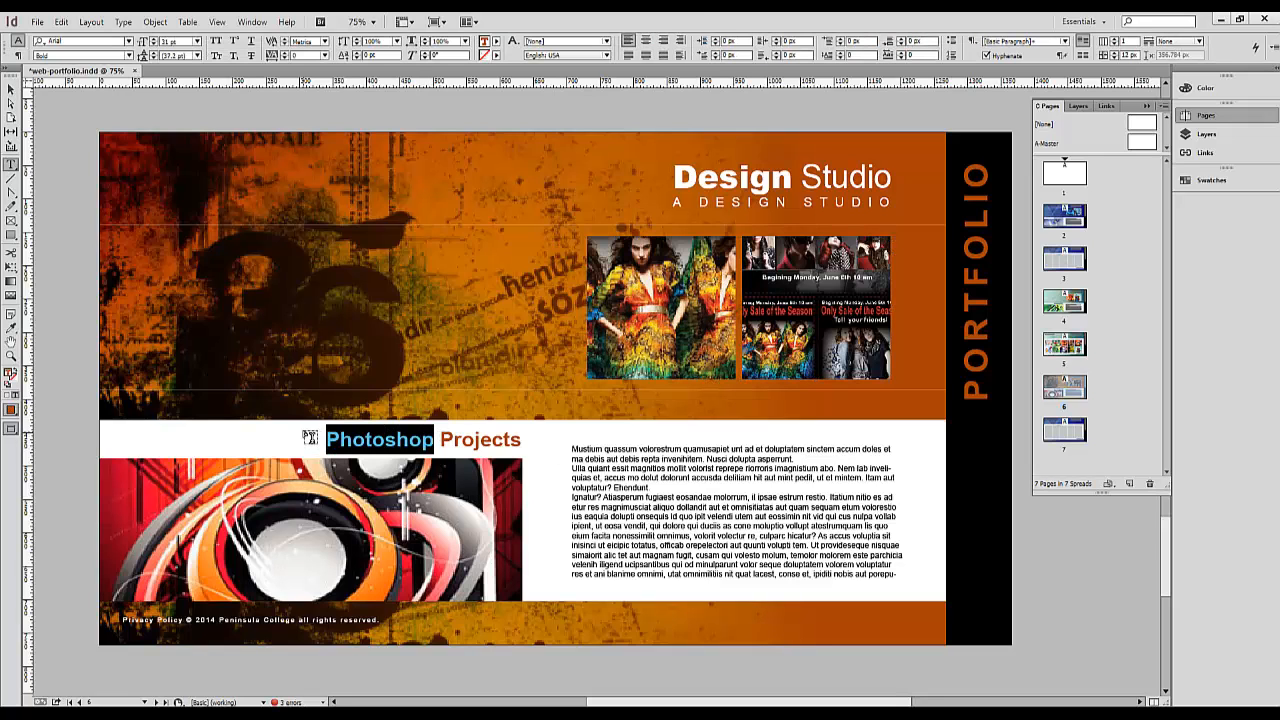
text(InDE)
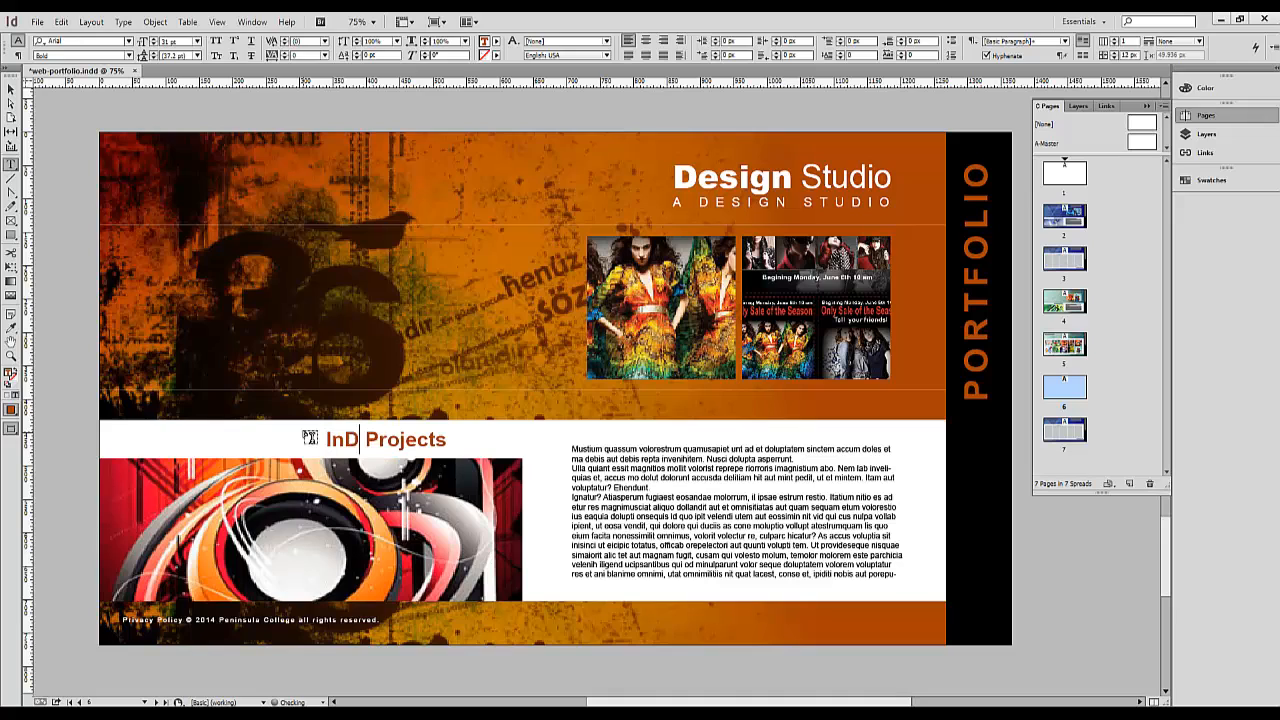
key(BackSpace)
text(e)
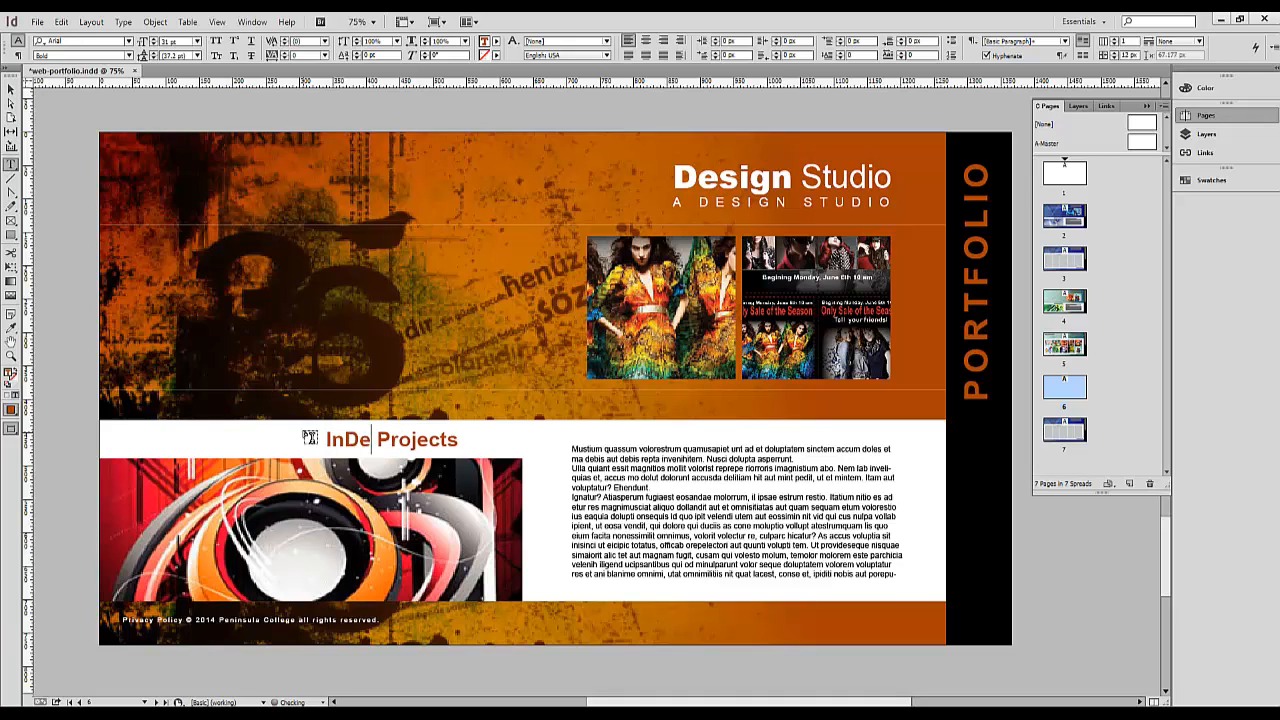
text(sign)
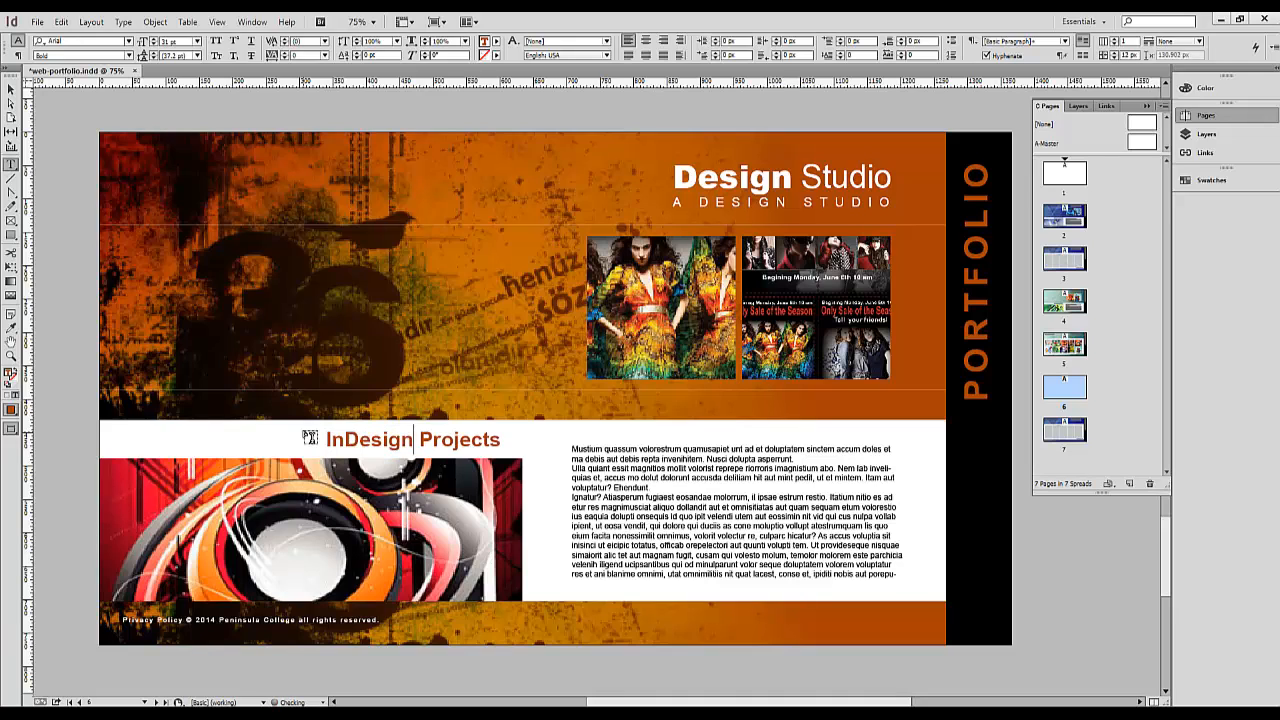
key(Escape)
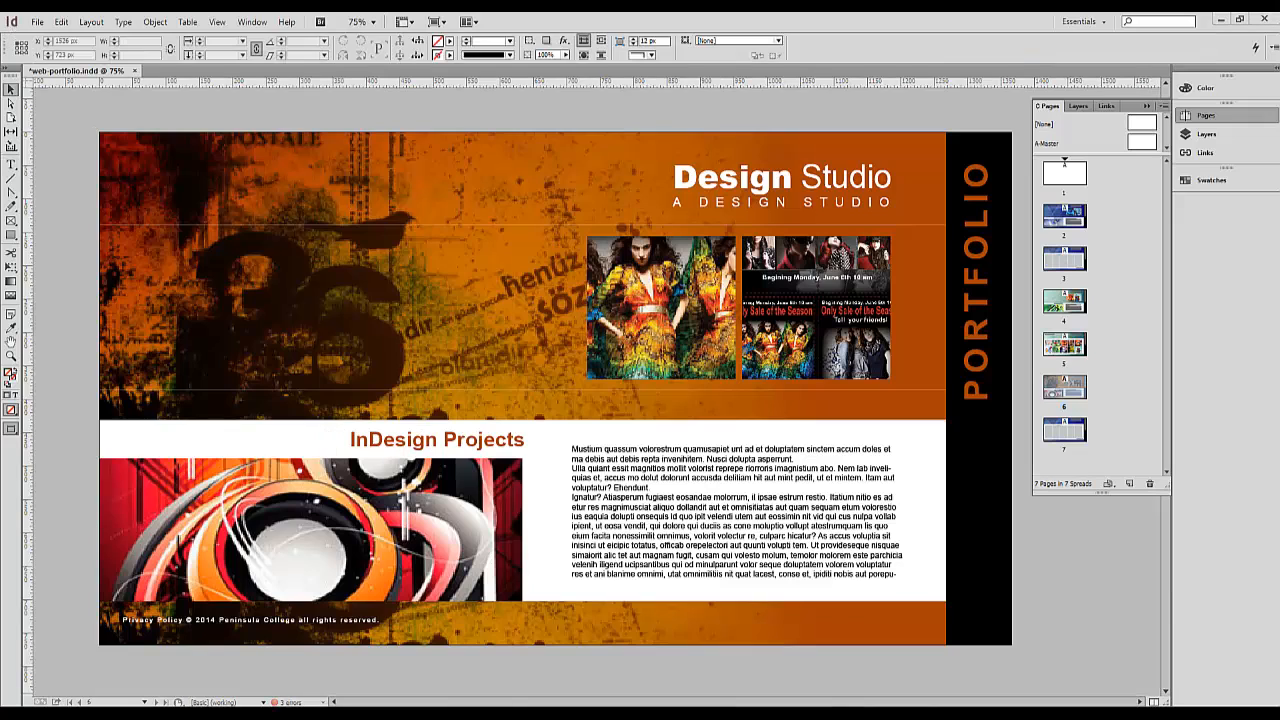
Step: Replace the blue background picture in the header of page 7 with inspiration8
double_click(1075, 433)
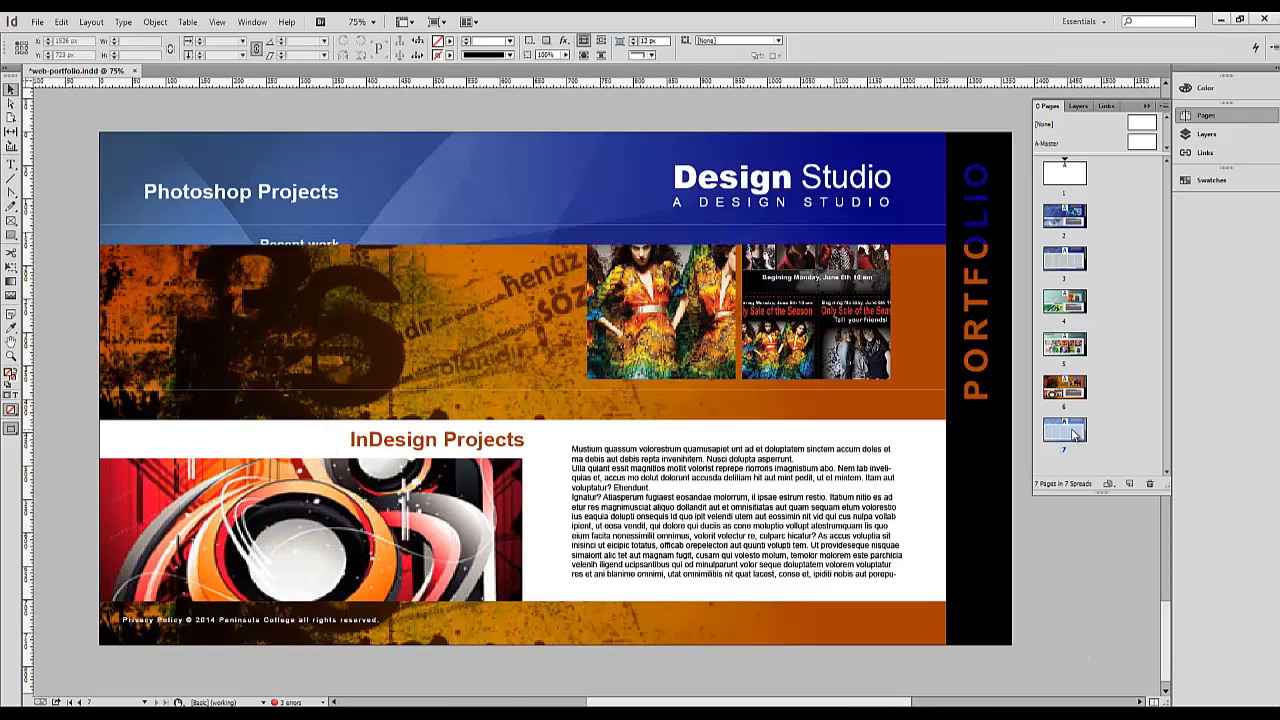
click(110, 143)
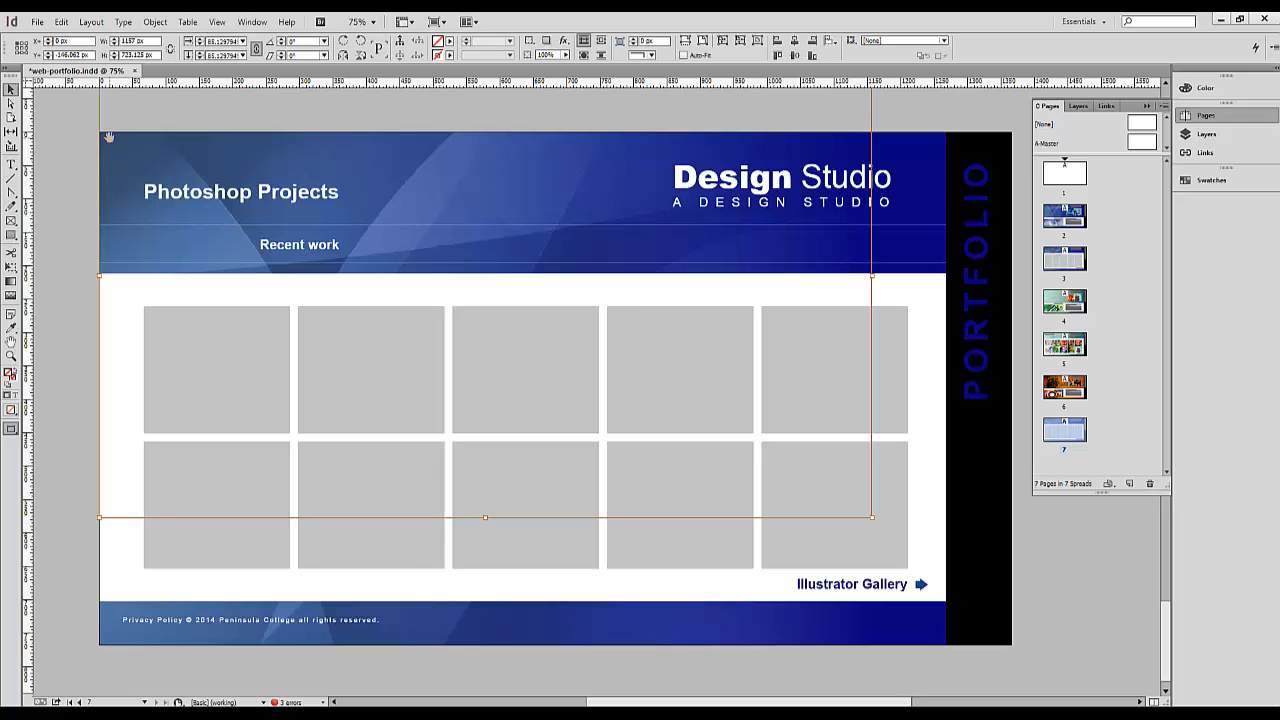
click(37, 21)
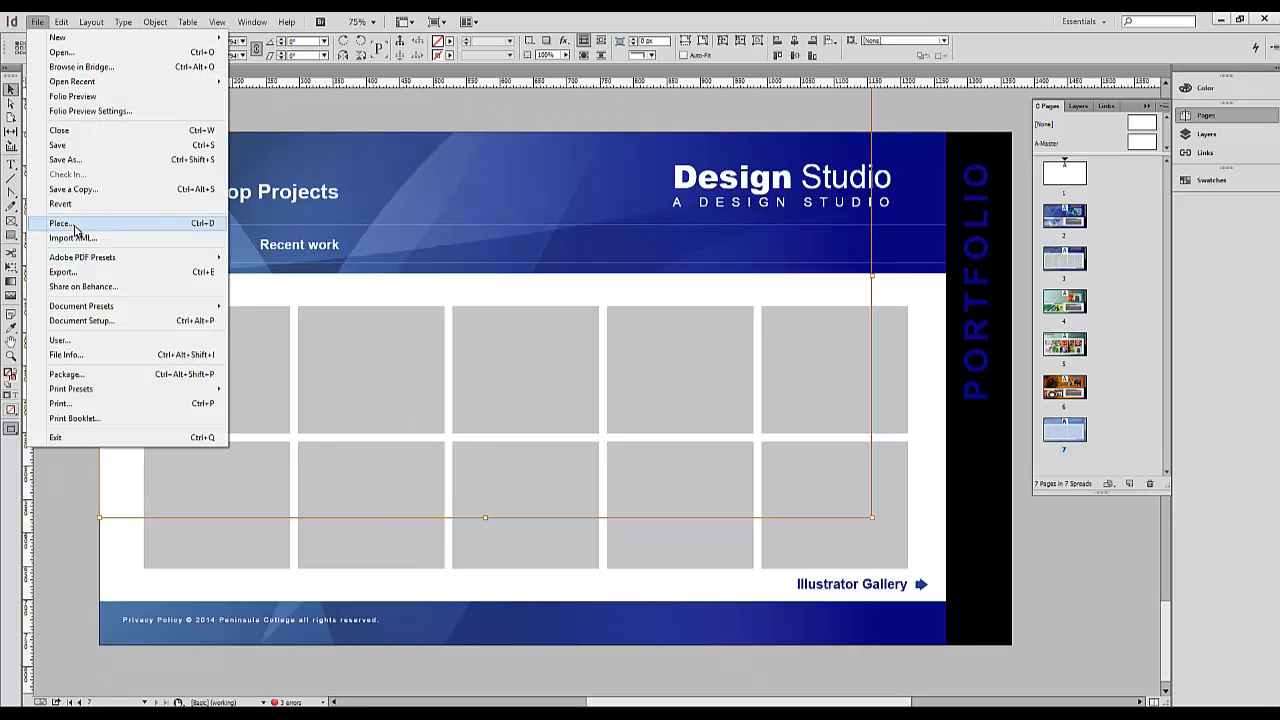
click(70, 224)
scroll(649, 460, down, 3)
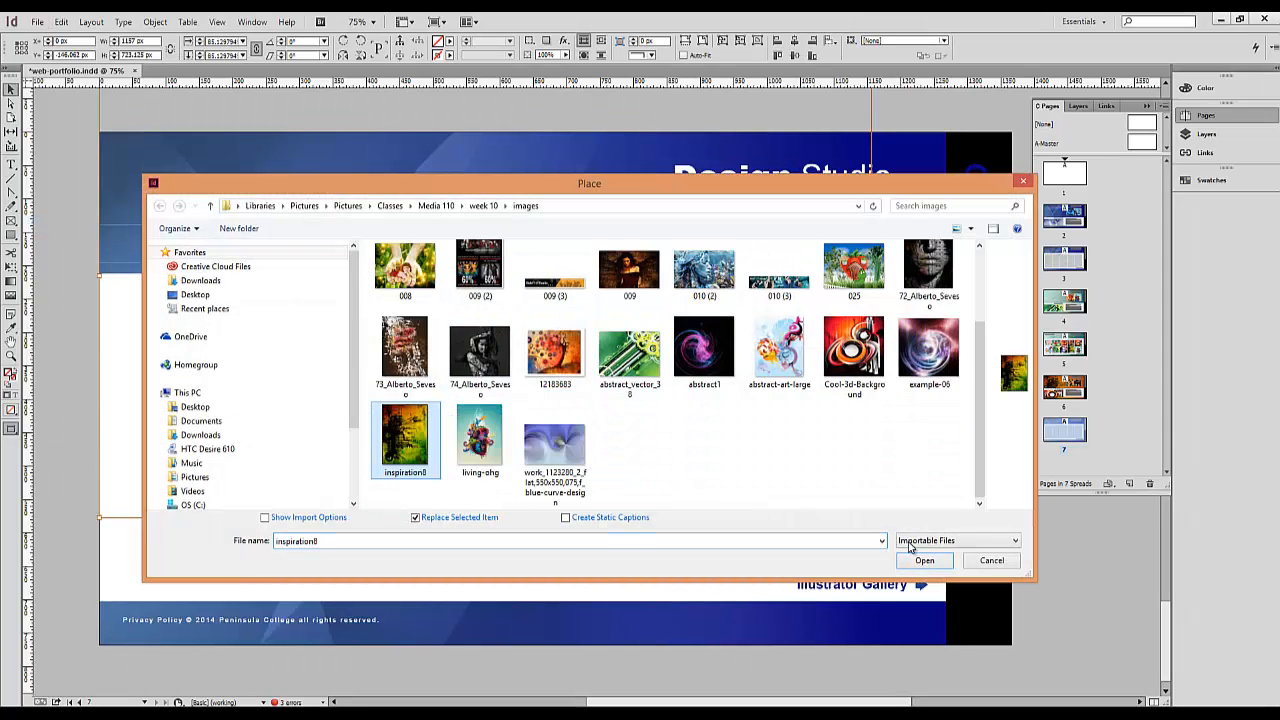
click(992, 560)
Step: Replace the blue background picture in the footer of page 7 with inspiration8
click(37, 21)
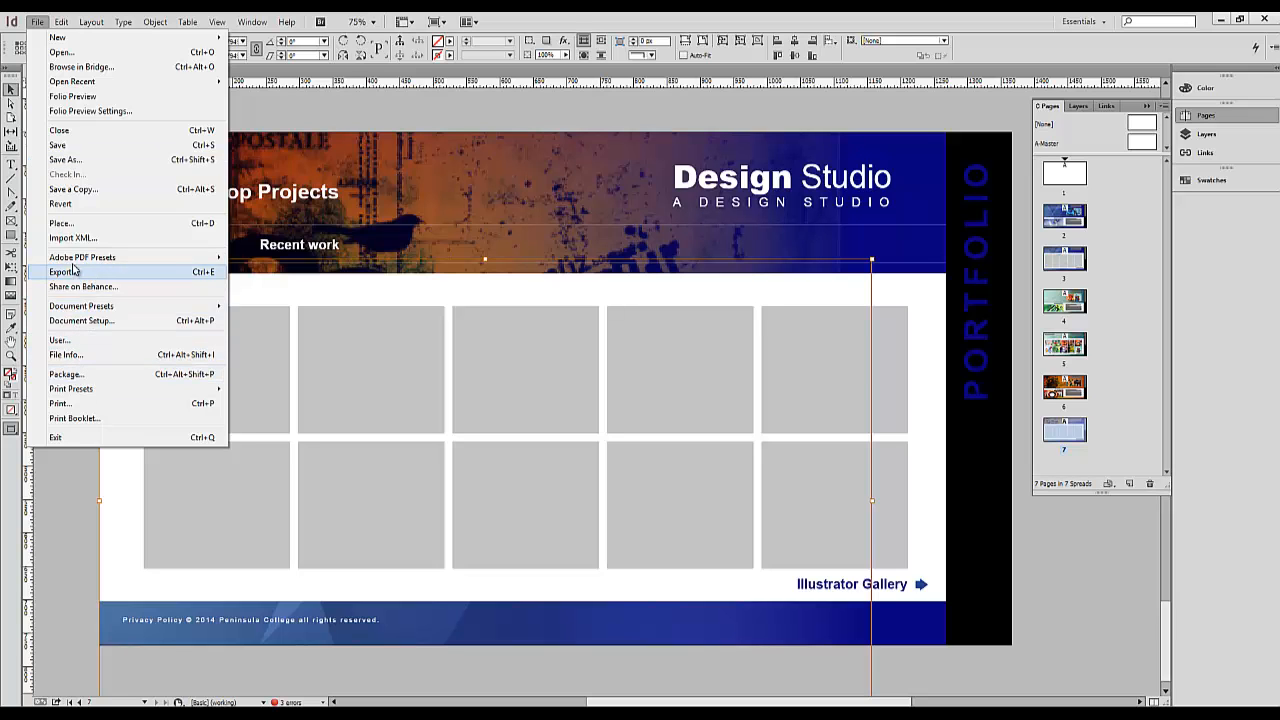
click(70, 224)
click(406, 505)
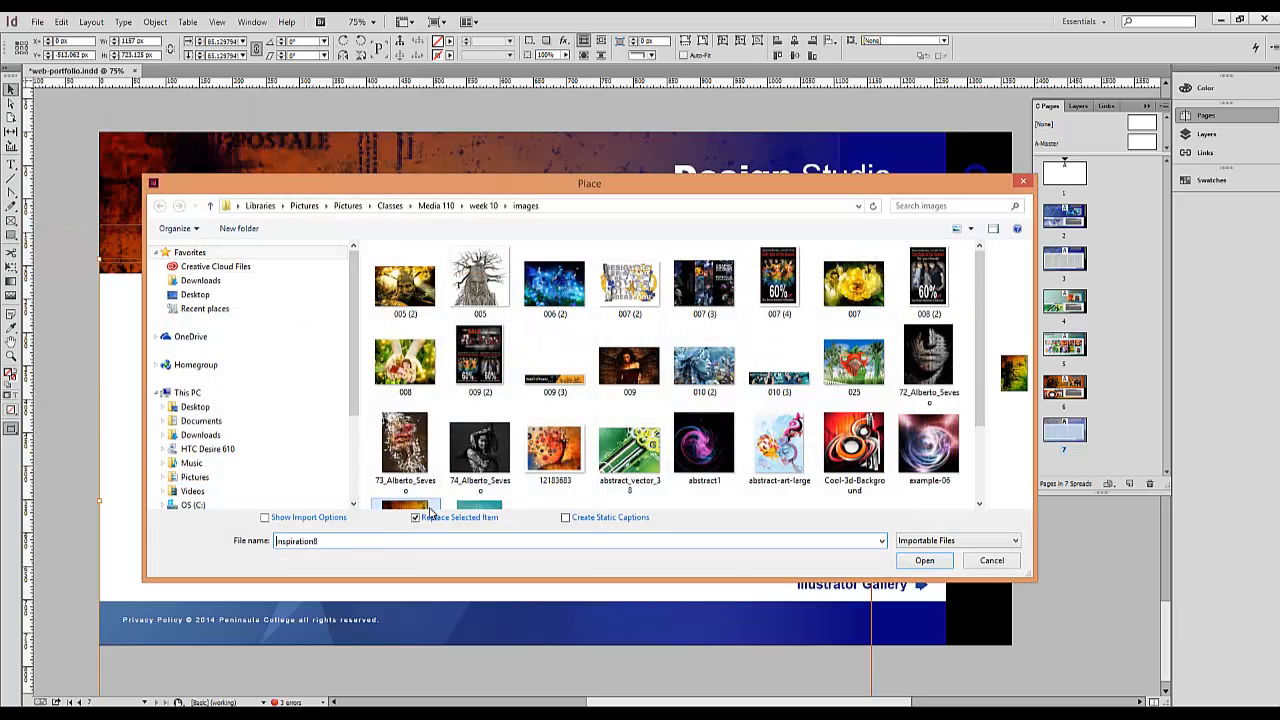
scroll(600, 430, down, 2)
click(920, 560)
Step: Apply the R=168 G=65 B=6 swatch to the header and footer background and the vertical "PORTFOLIO" text, and remove the "Illustrator Gallery" link
click(450, 42)
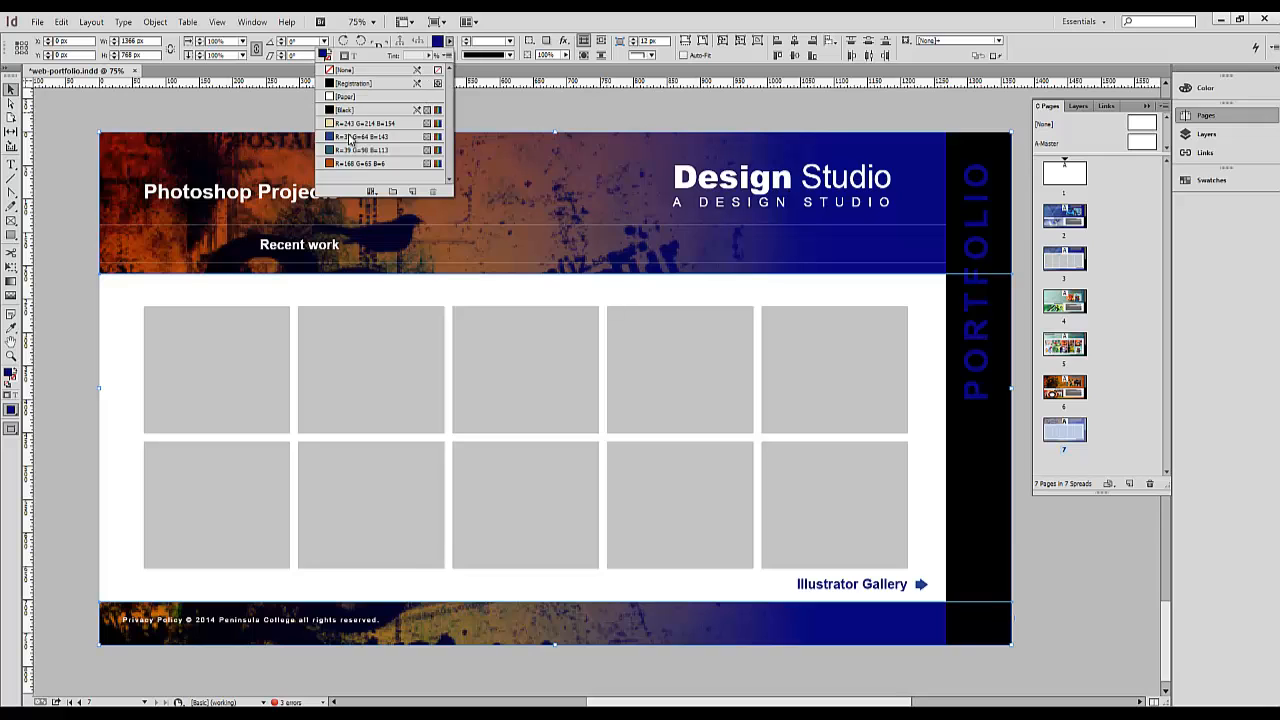
click(358, 164)
key(t)
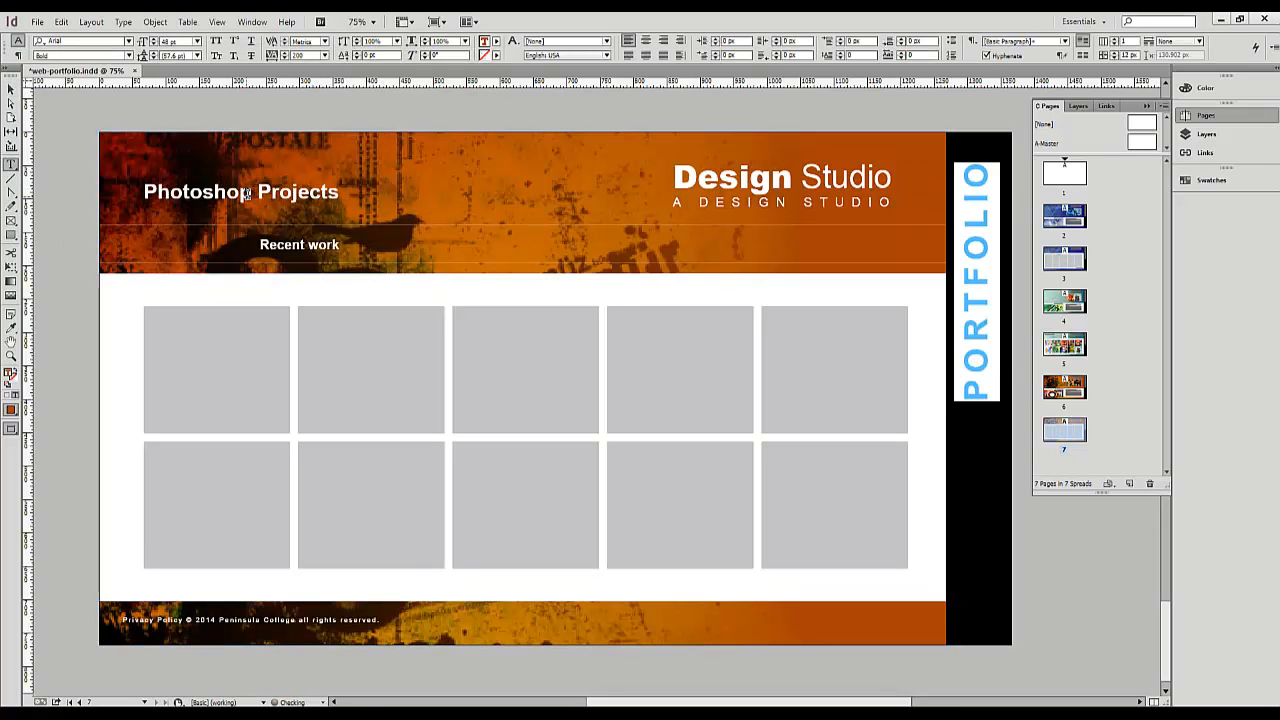
Step: Change the heading "Photoshop Projects" to "InDesign Projects" and move it so its right edge lines up with "Recent work"
drag(252, 191, 145, 186)
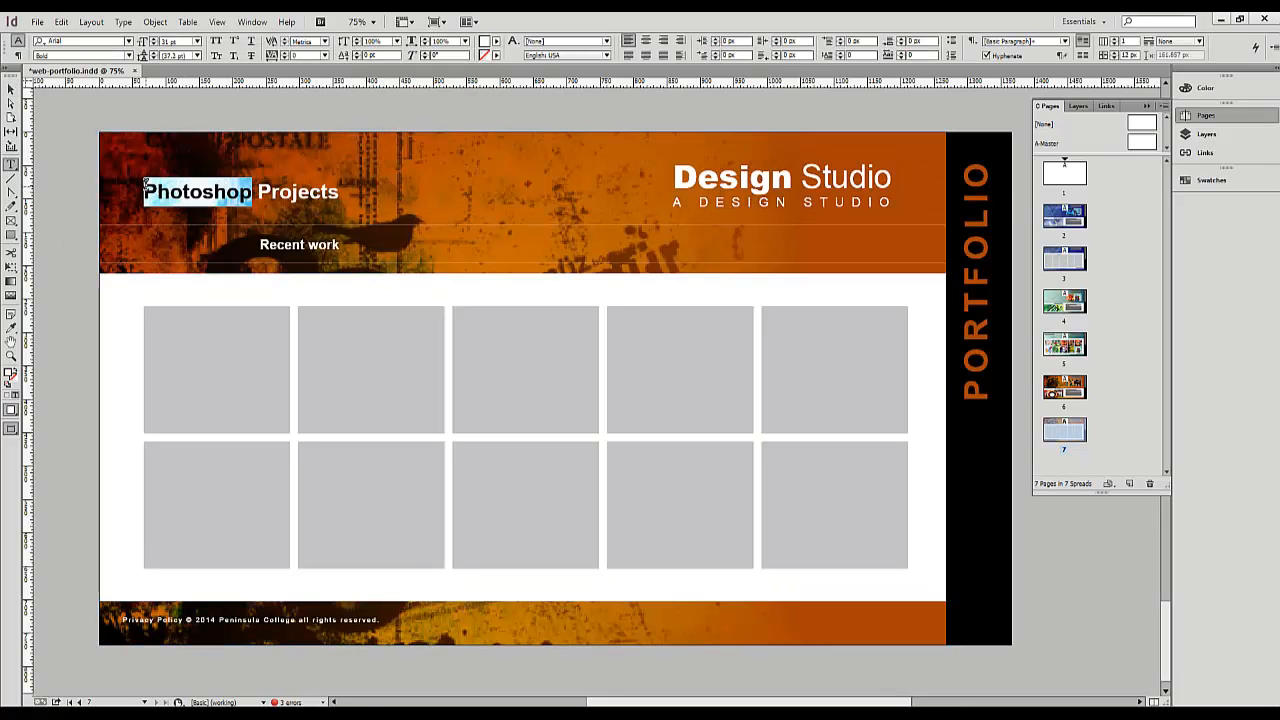
text(InDesign)
key(Escape)
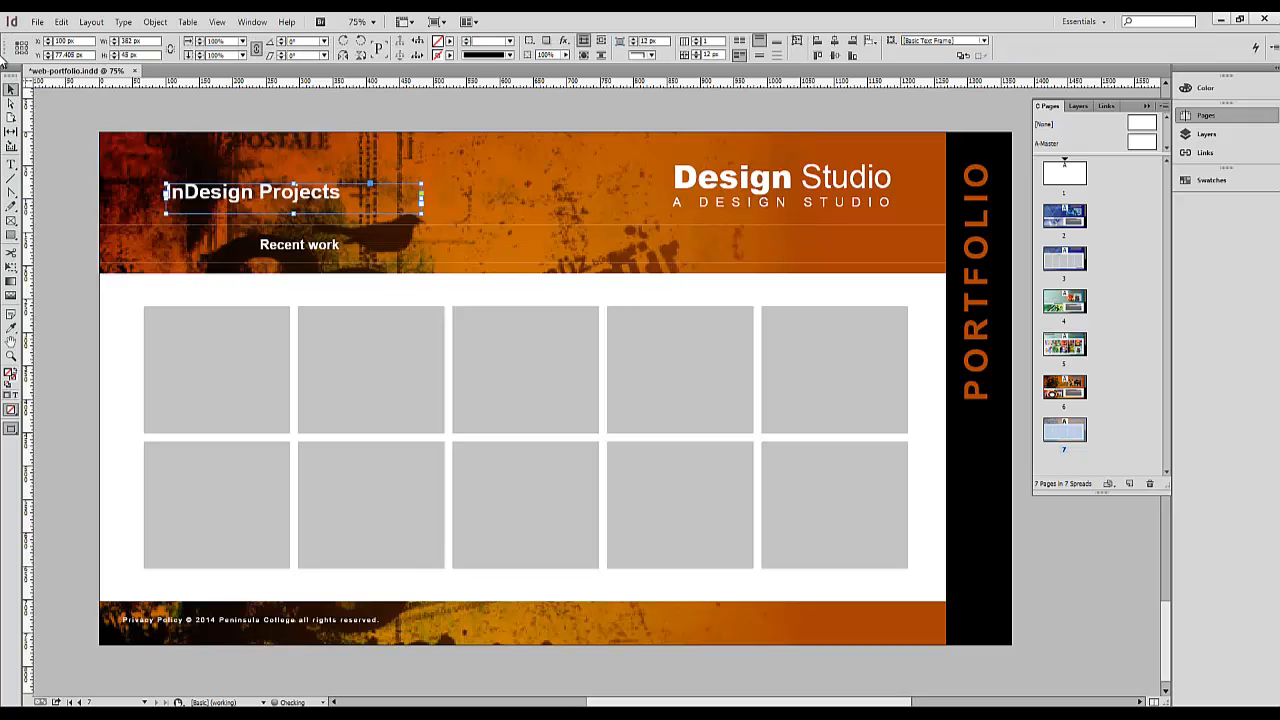
click(52, 113)
Step: Place ten pictures from the images folder, including 007 (2), 007 (3), Cool-3d-Background and inspiration8, in the ten grey gallery frames
click(36, 21)
click(61, 223)
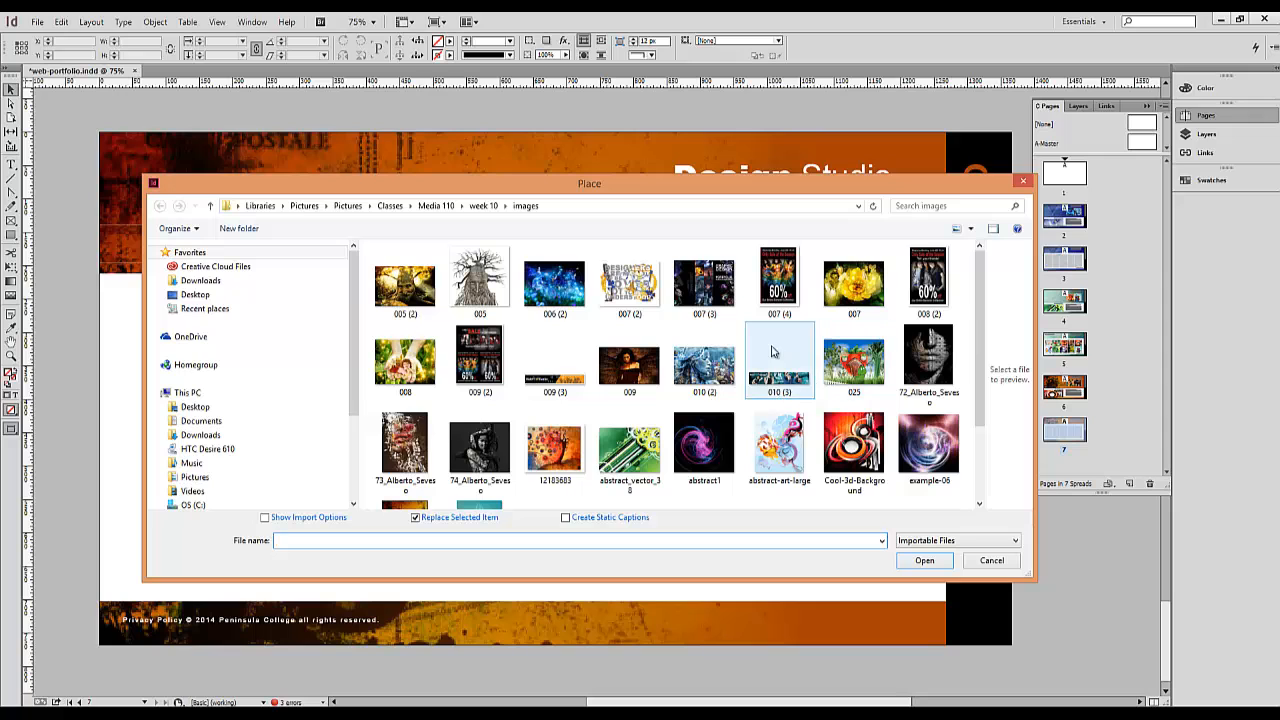
click(650, 294)
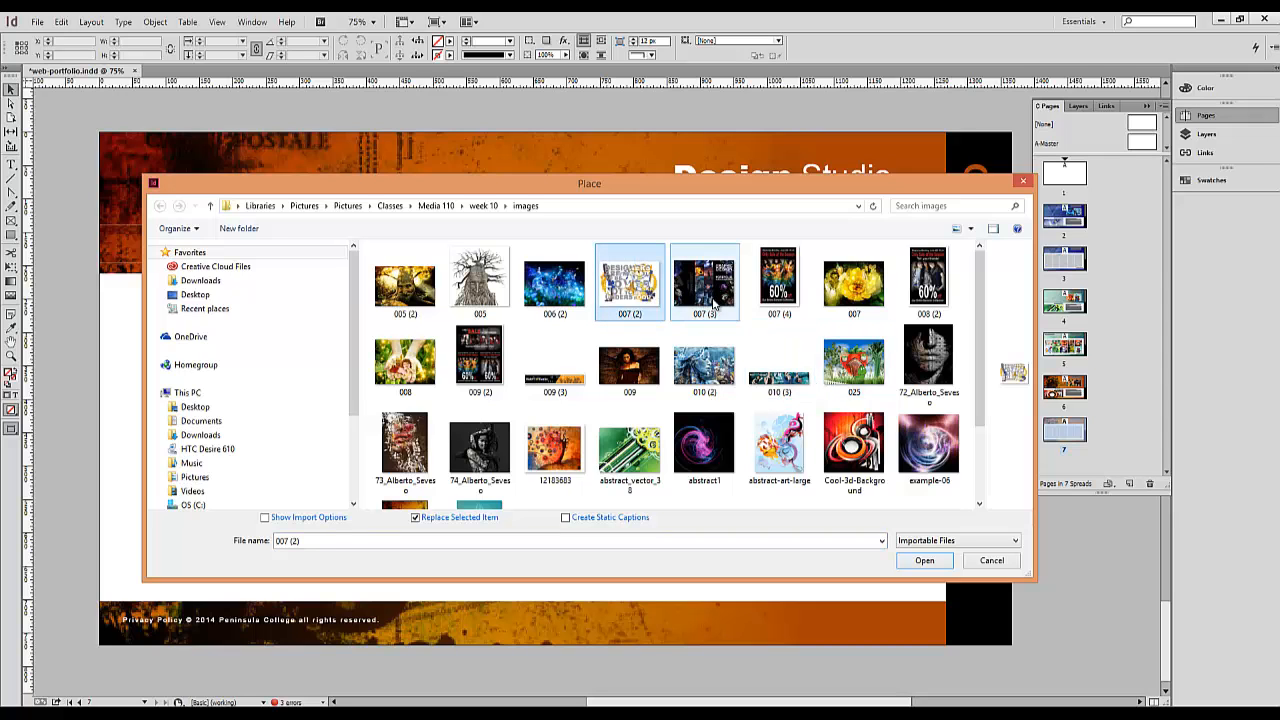
ctrl+click(704, 285)
ctrl+click(779, 285)
ctrl+click(929, 285)
ctrl+click(779, 365)
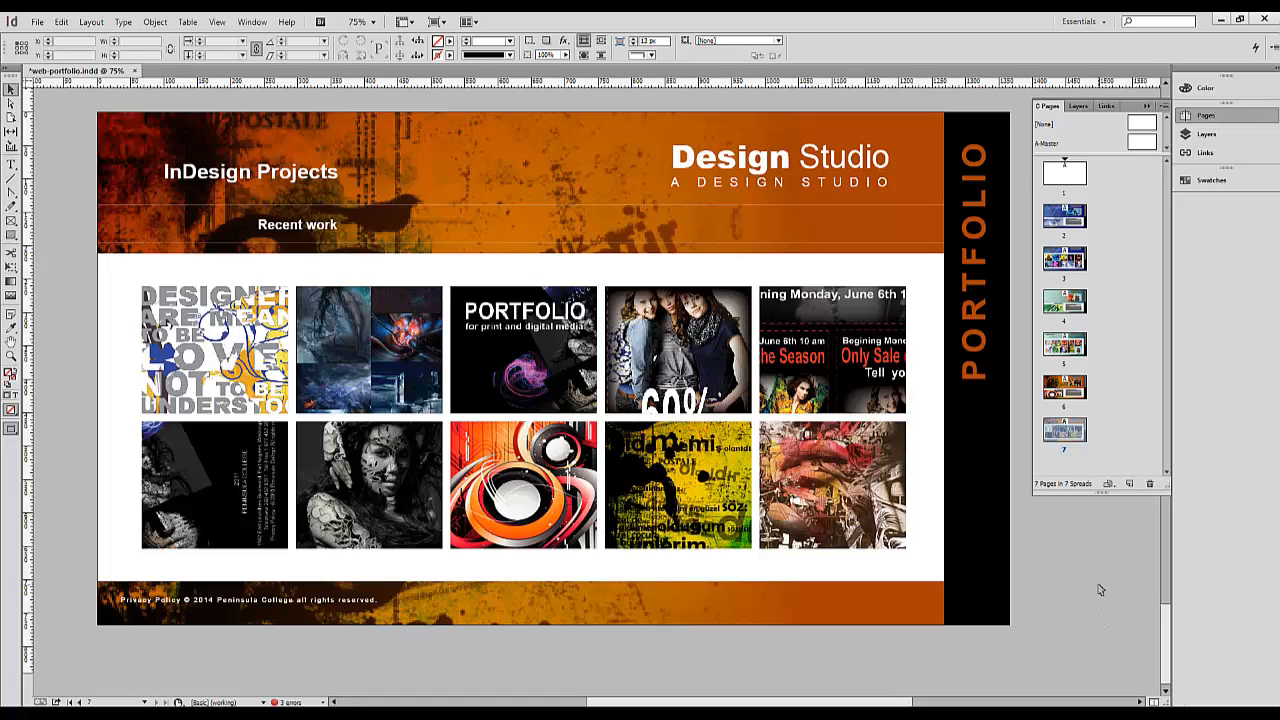
Step: Paste the rainbow paint-splatter background onto blank page 1 and position it at X 0, Y 0 to cover the whole page
scroll(1096, 610, up, 8)
scroll(1098, 588, up, 15)
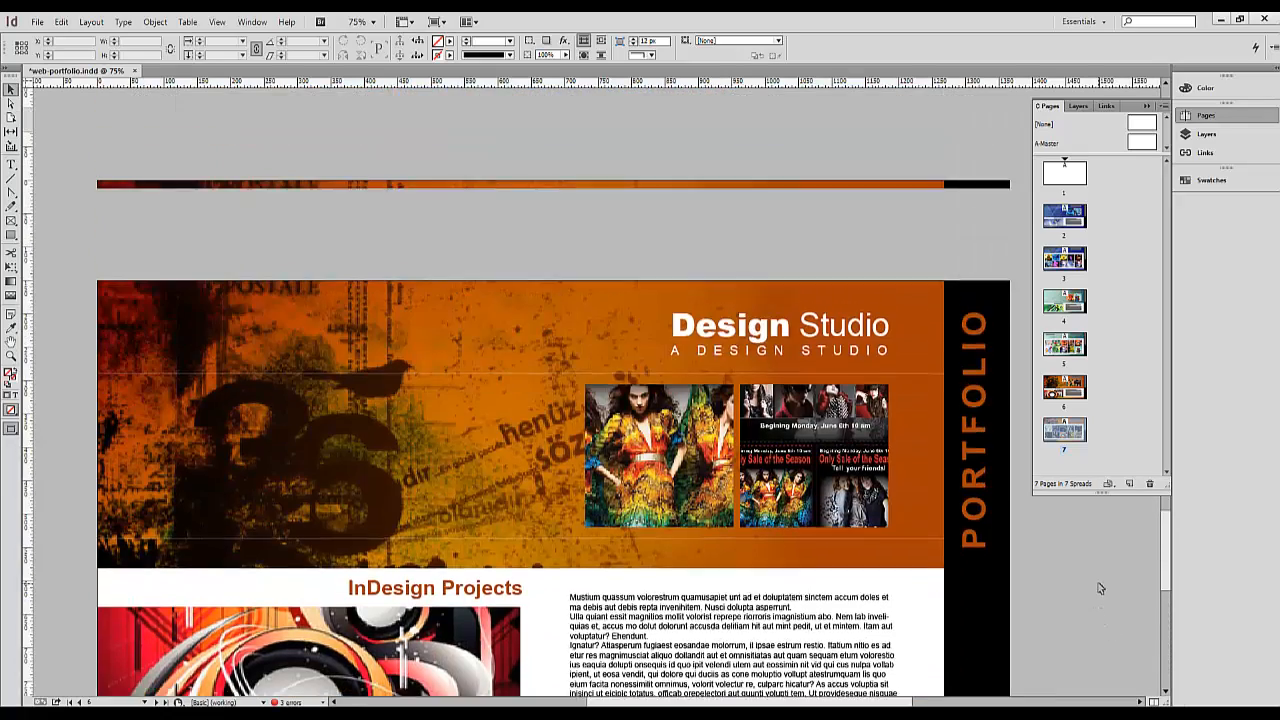
scroll(1098, 588, up, 20)
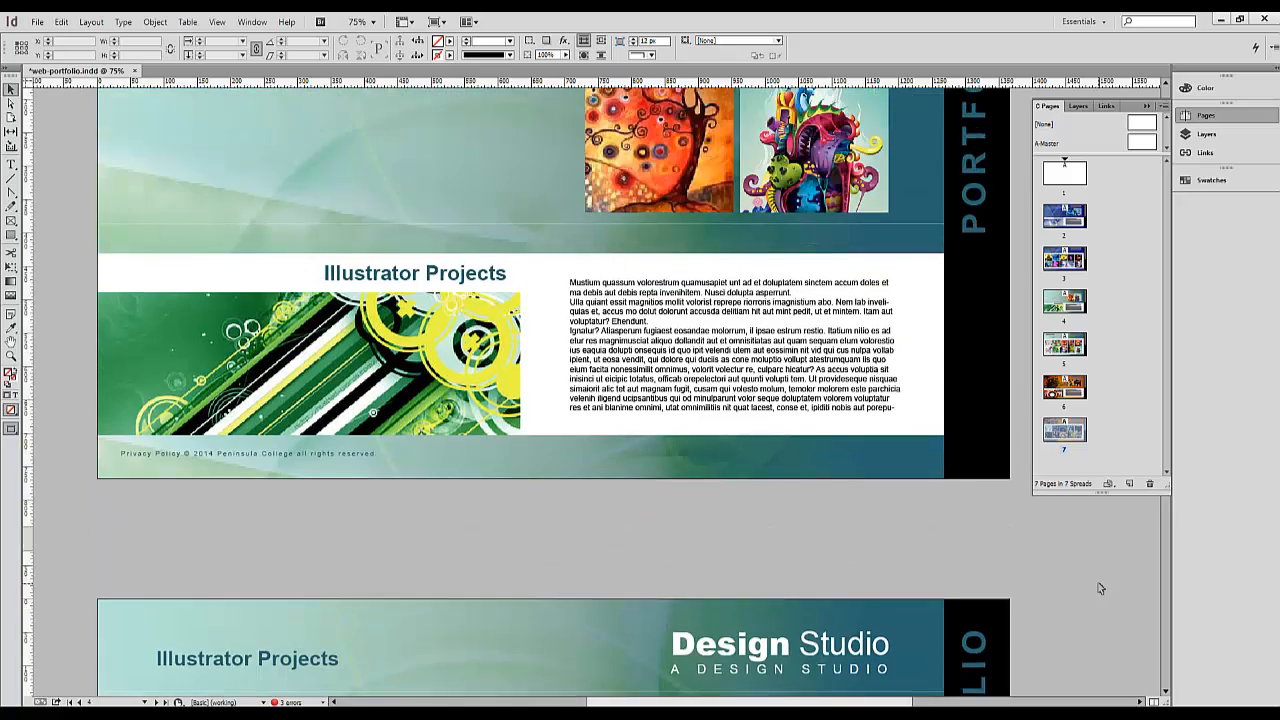
scroll(1098, 588, up, 20)
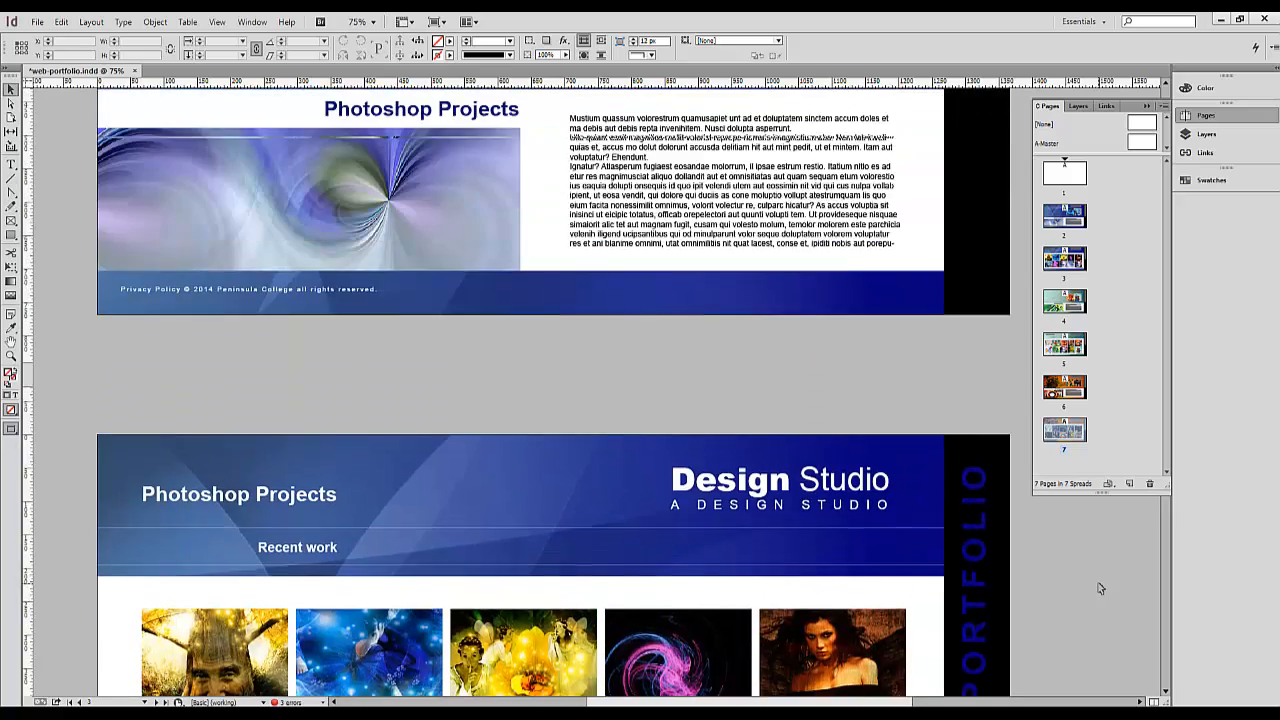
scroll(1098, 588, up, 5)
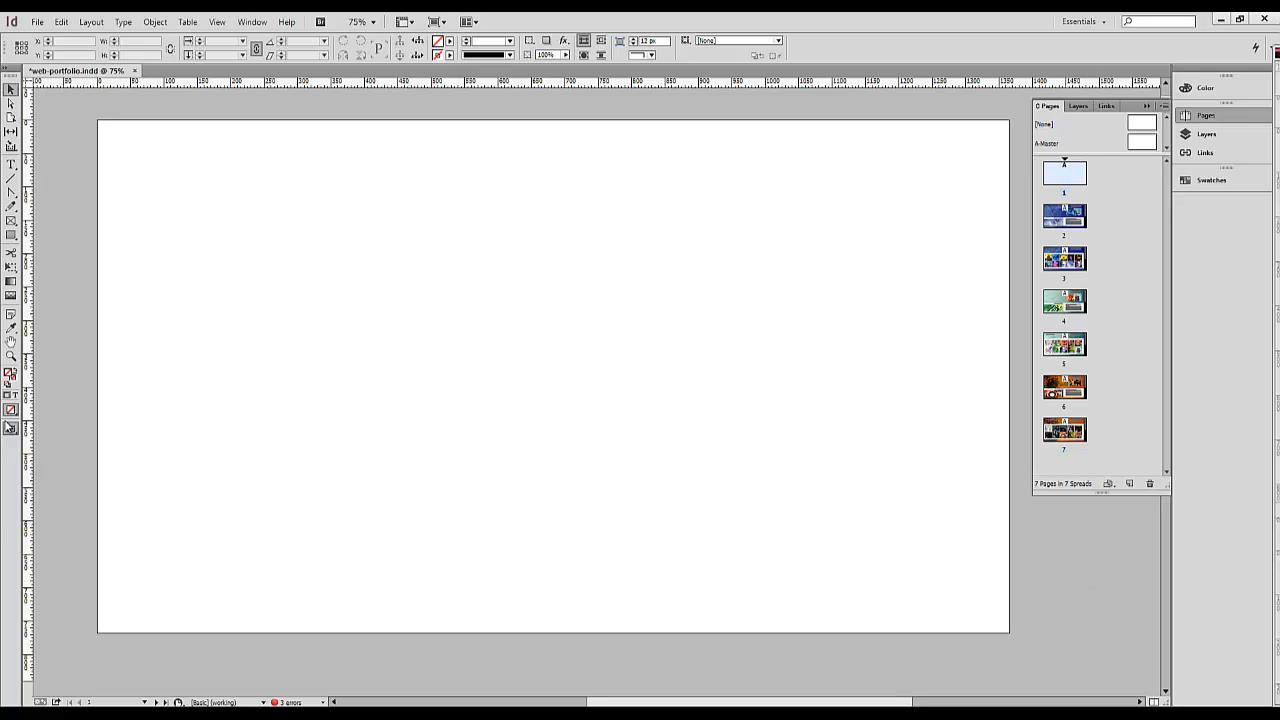
key(ctrl+v)
drag(163, 194, 124, 189)
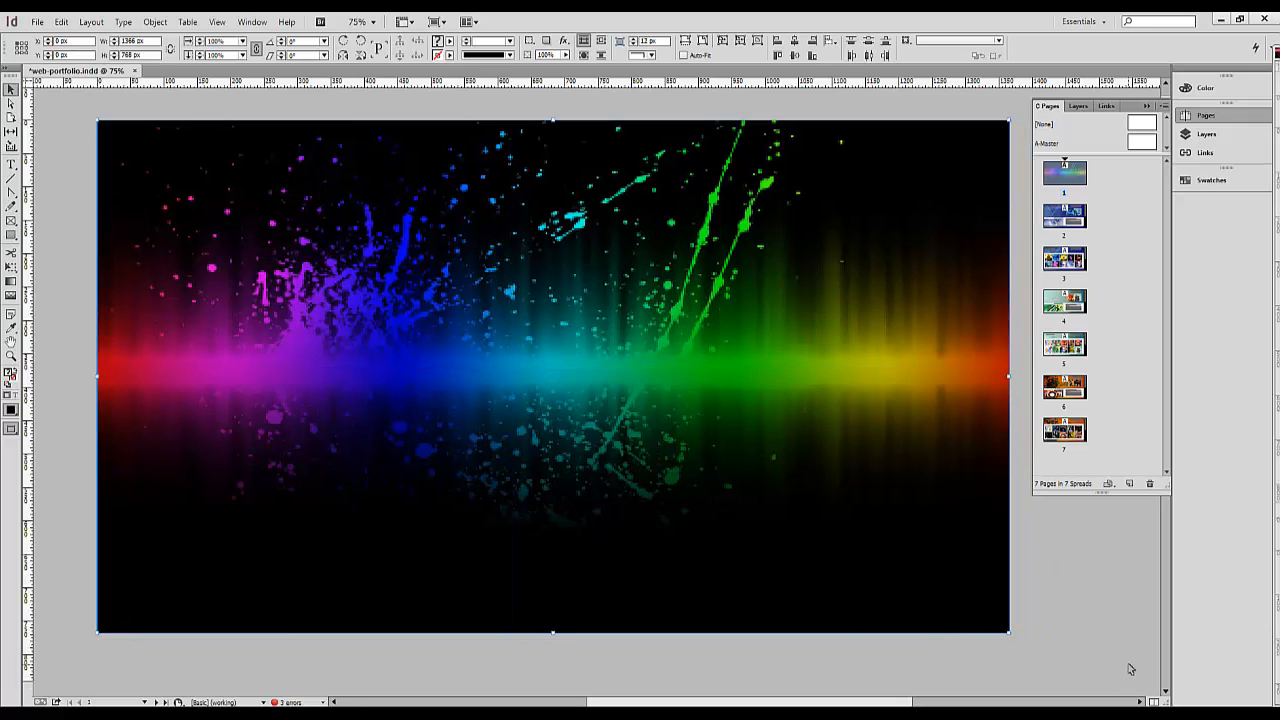
click(1130, 669)
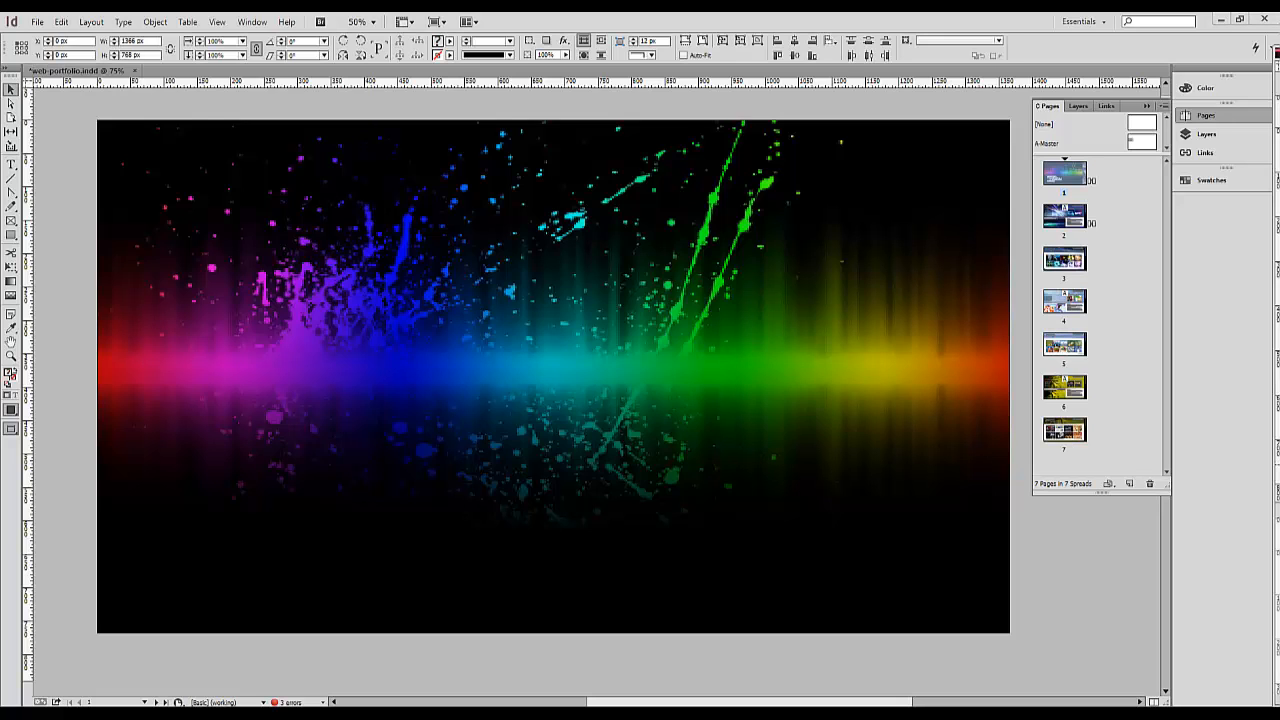
Step: Paste the "GRAPHIC DESIGN PORTFOLIO" title in the page's lower left and "YOUR NAME" with translucent "DESIGN" lettering over the rainbow band
key(ctrl+v)
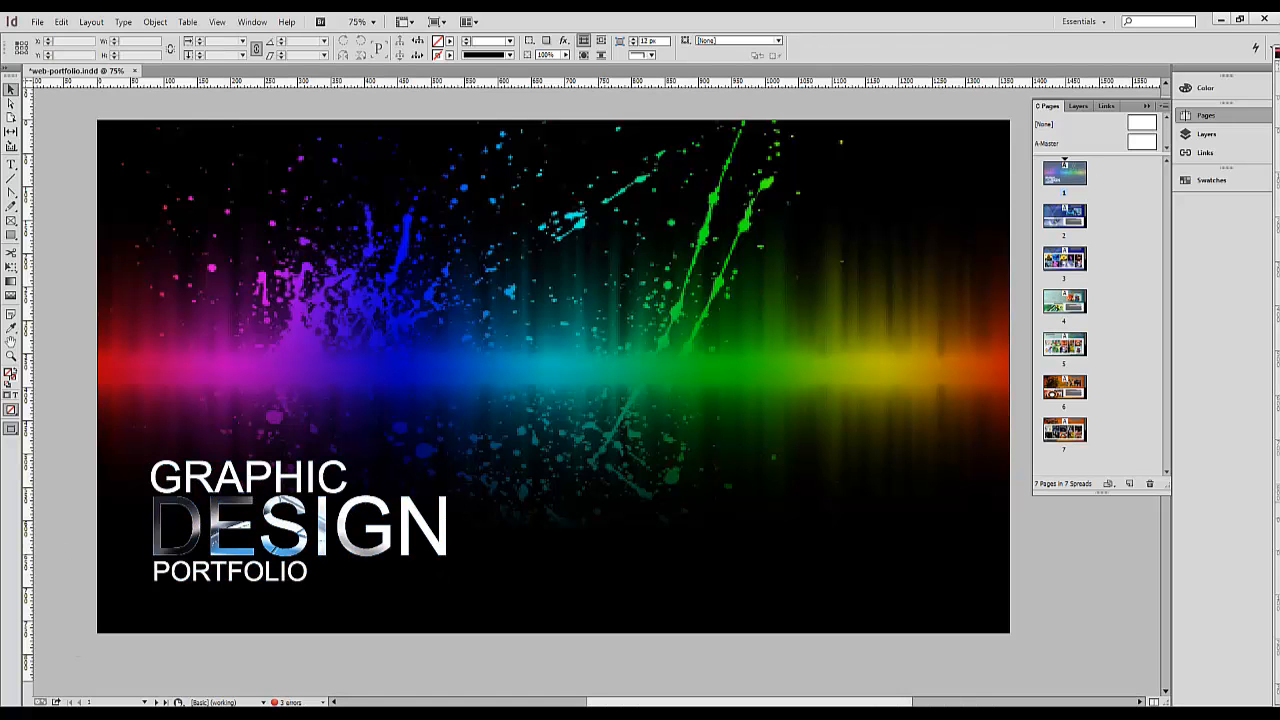
key(ctrl+v)
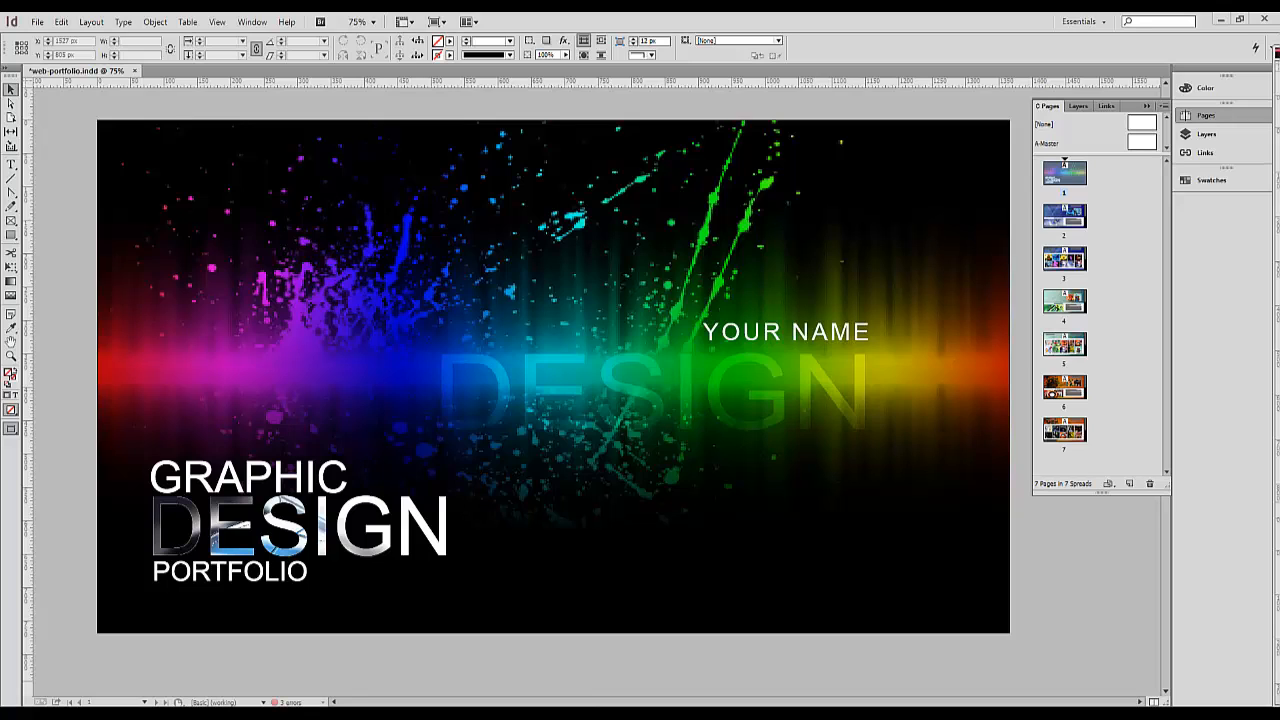
Step: Draw a vertical column of eight equal rectangles near the page's right edge, about 85 px wide and 703 px tall overall
click(11, 234)
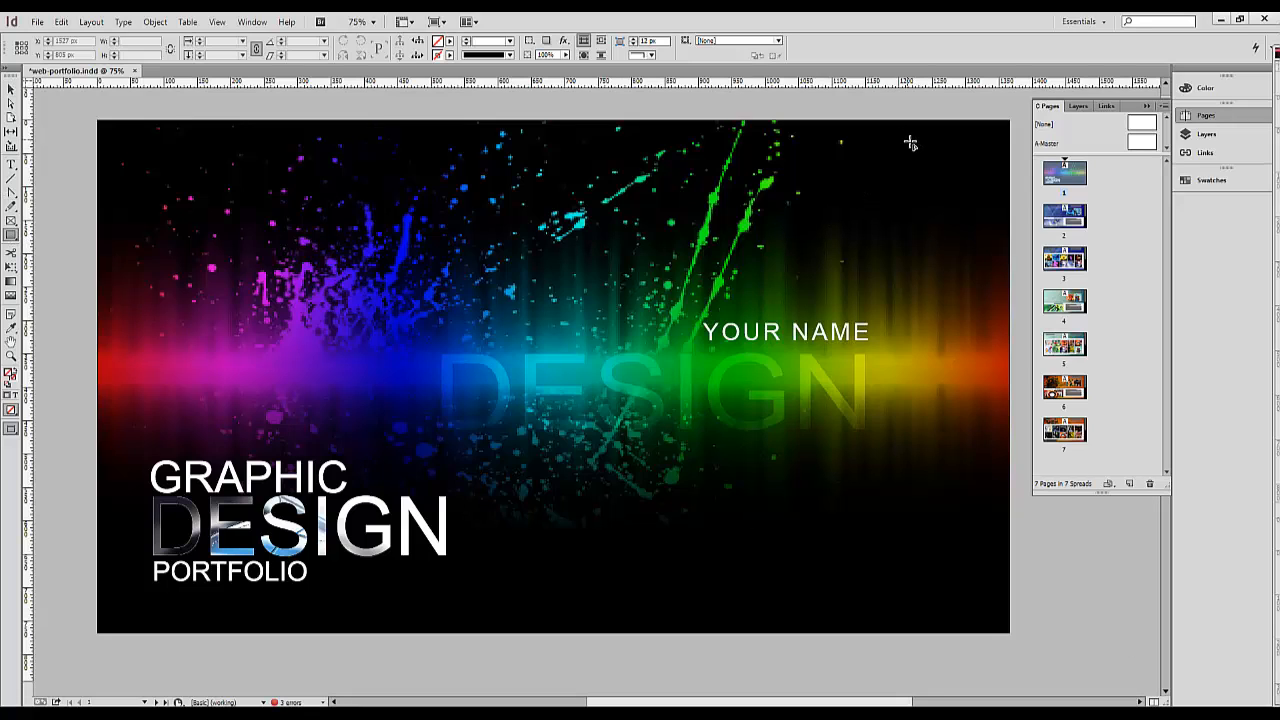
mouse_move(908, 139)
mouse_down()
mouse_move(972, 404)
mouse_move(991, 586)
mouse_move(989, 609)
mouse_move(964, 608)
mouse_up()
key(Up)
key(Up)
key(Up)
key(Up)
key(Up)
key(Up)
key(Up)
Step: Fill the eight rectangles with Black and move the column closer to the page's right edge, to about X 1245 px
click(449, 40)
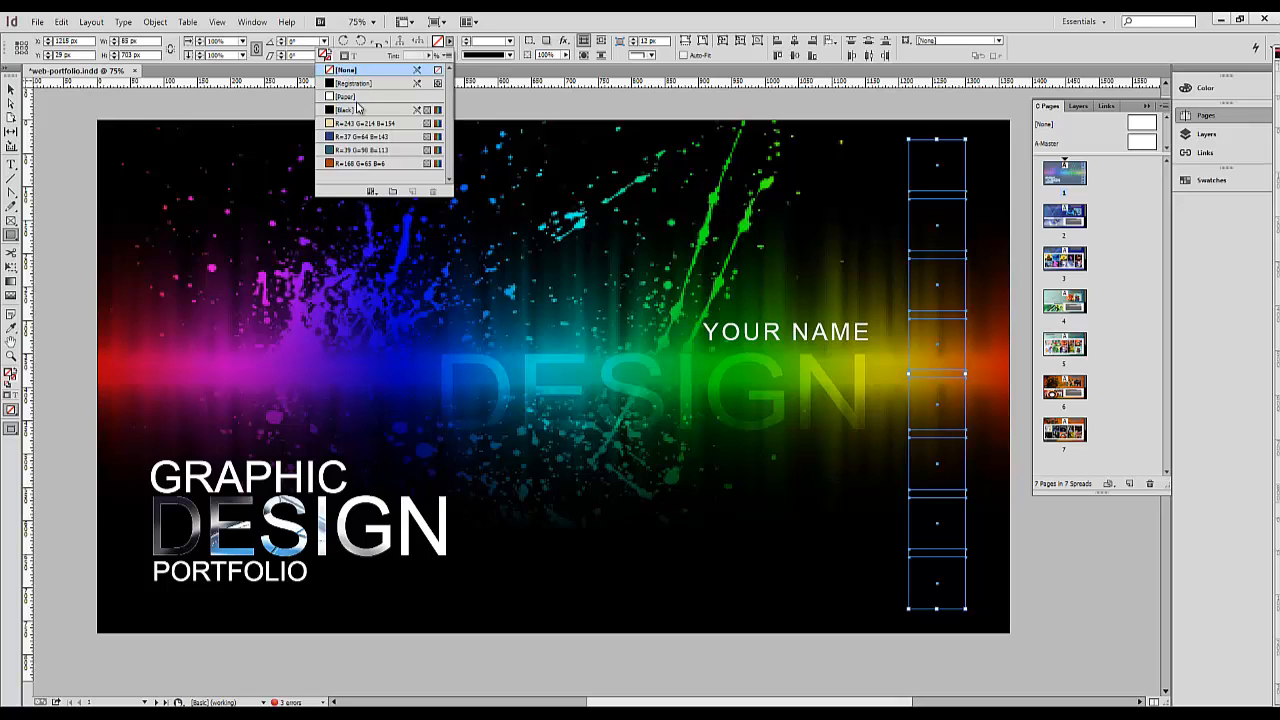
click(344, 110)
drag(923, 165, 945, 173)
click(1083, 600)
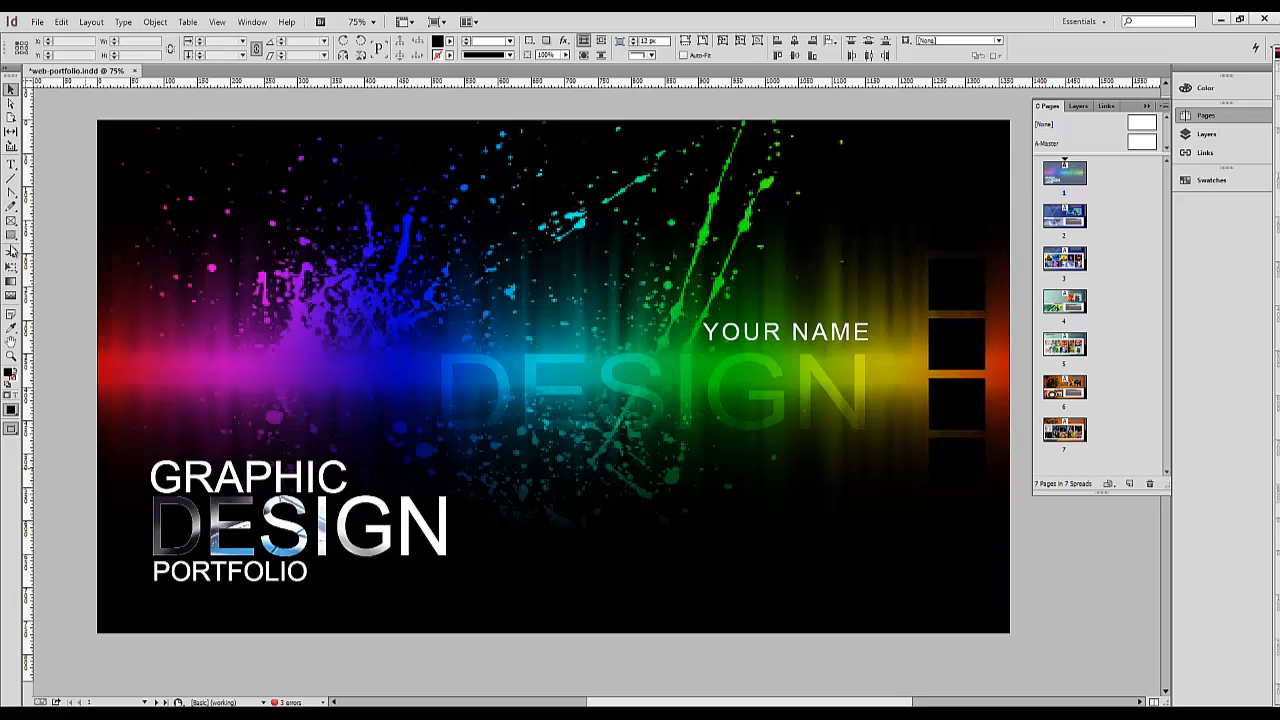
Step: Load the pictures from the images folder and place the first eight, 005 (2) through 008 (2), in the black frames from top to bottom
click(37, 23)
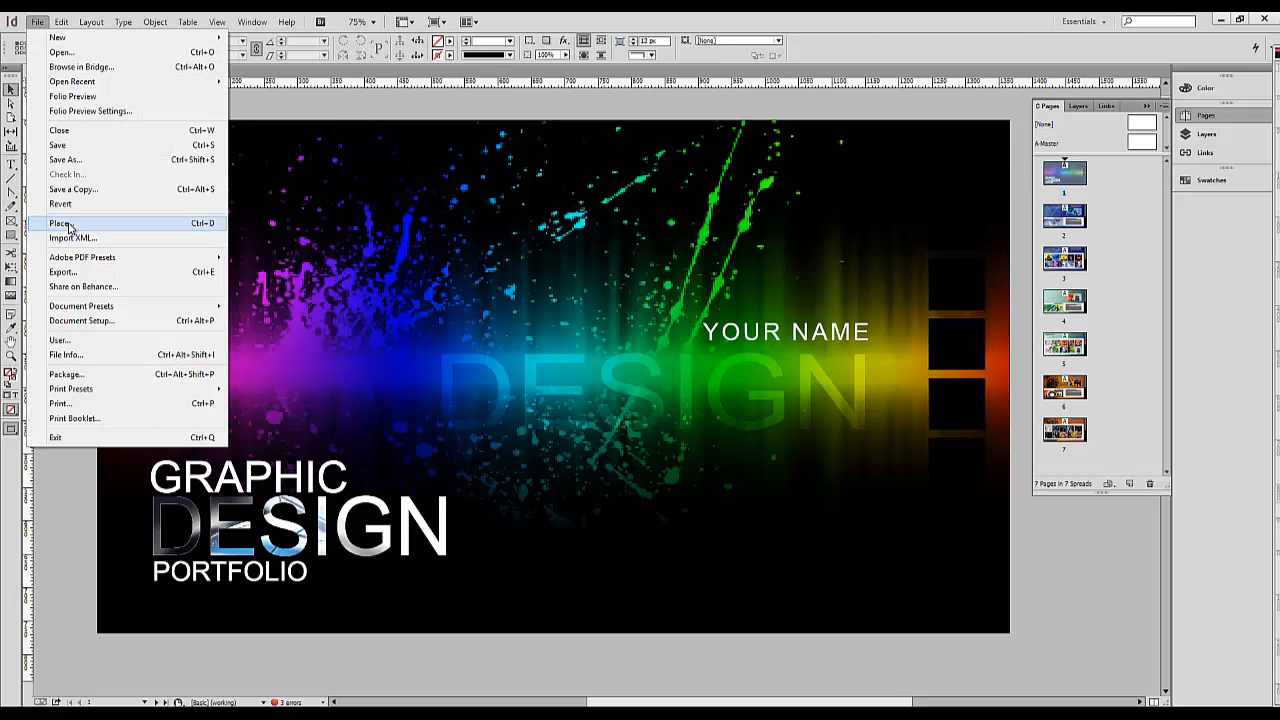
click(70, 222)
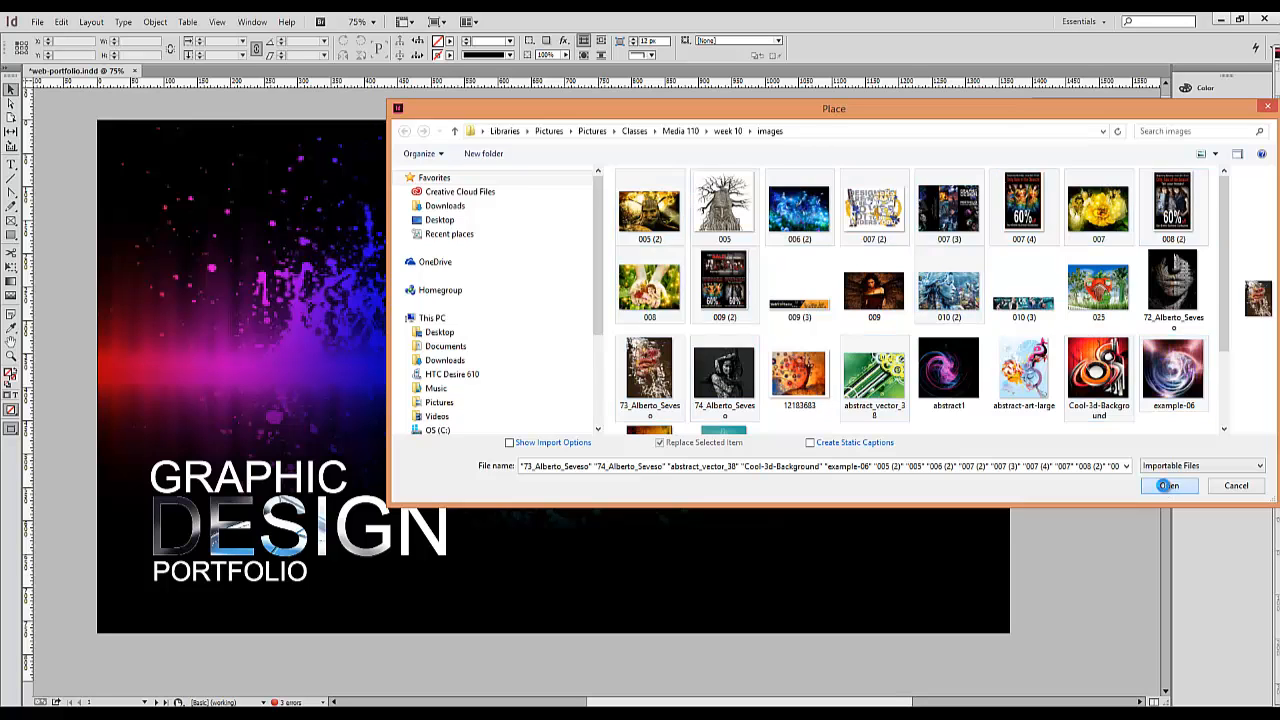
click(1166, 487)
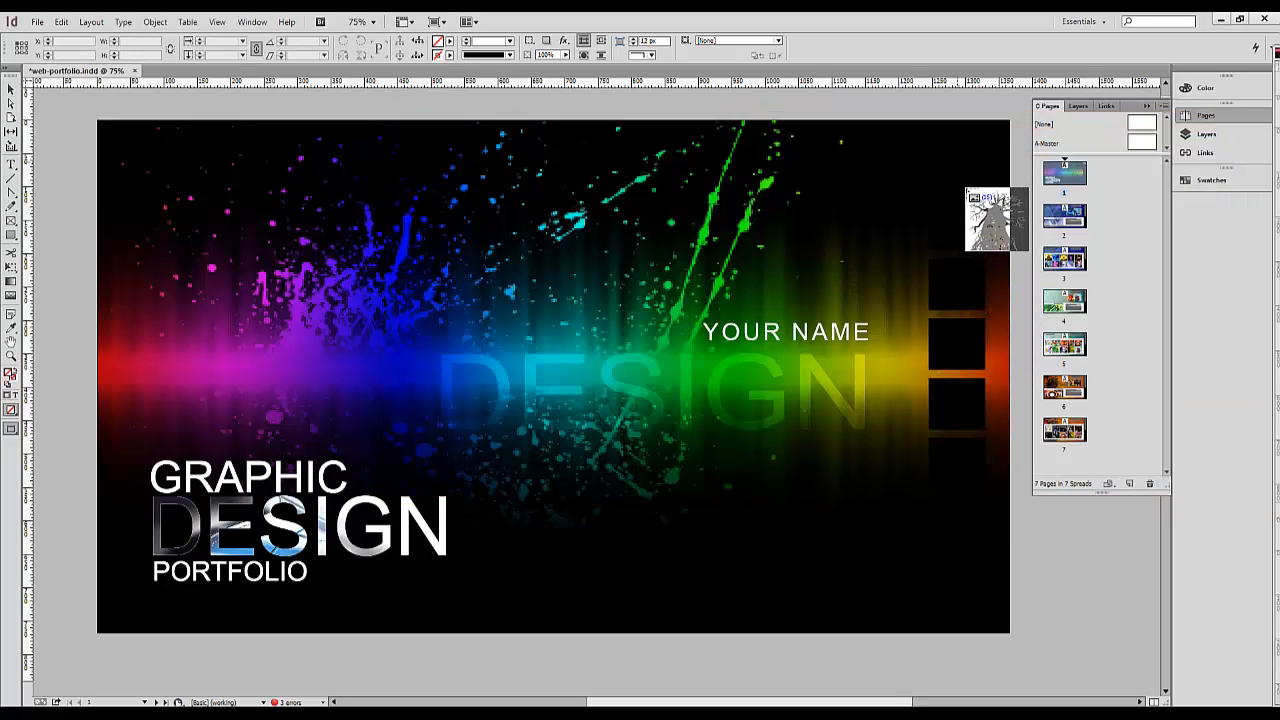
click(962, 178)
click(962, 228)
click(968, 344)
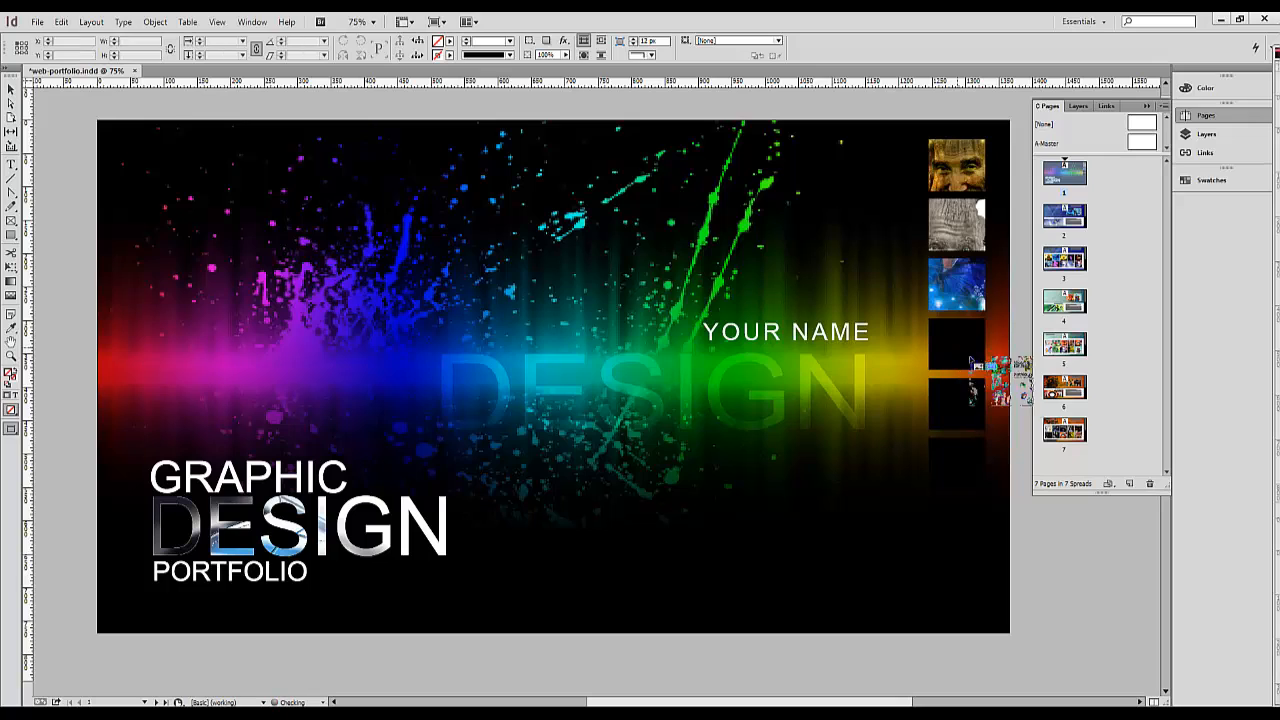
click(971, 412)
click(968, 463)
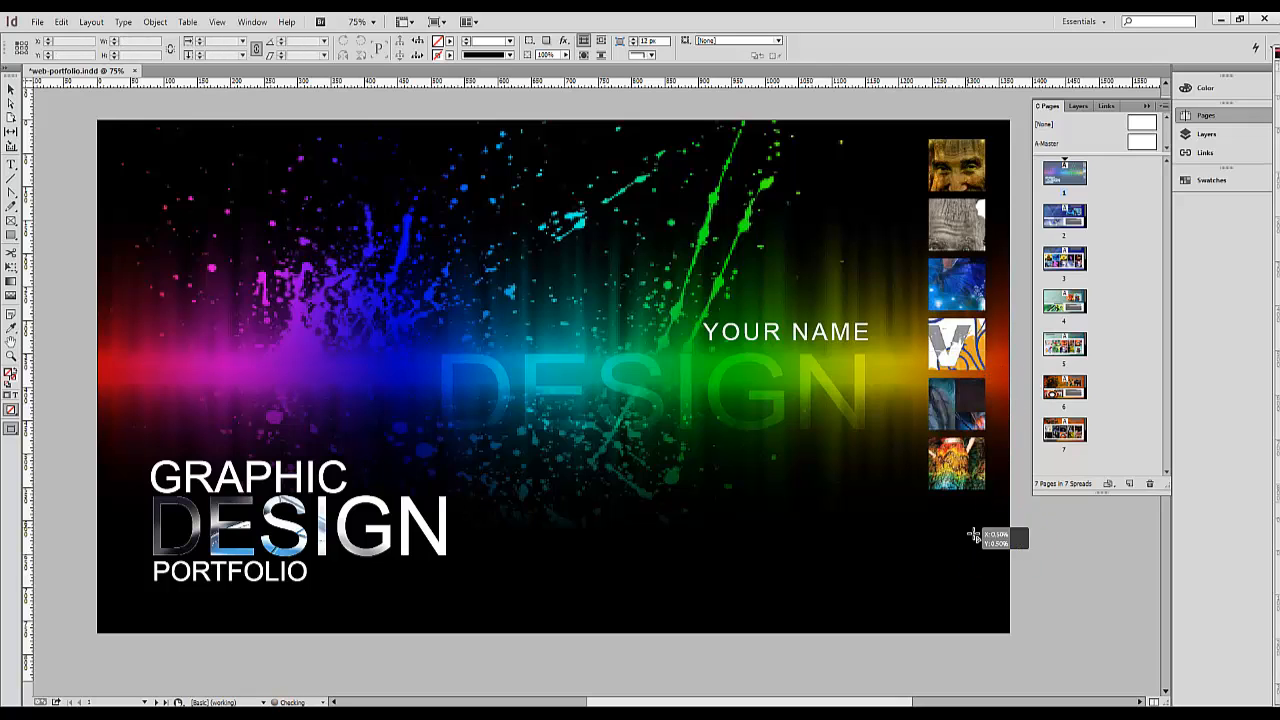
click(970, 523)
click(971, 584)
Step: Select all eight picture frames in the column and apply Fill frame proportionally to their contents
click(11, 89)
click(957, 165)
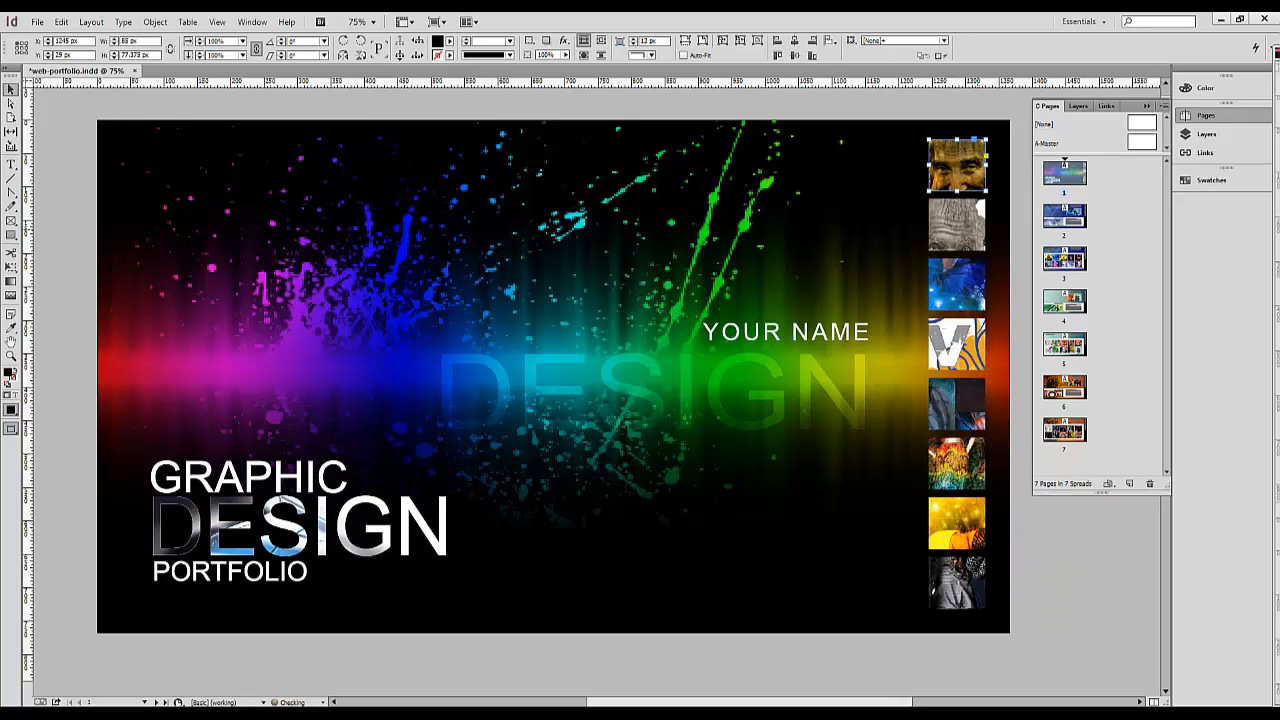
shift+click(957, 225)
shift+click(957, 285)
shift+click(957, 345)
shift+click(982, 420)
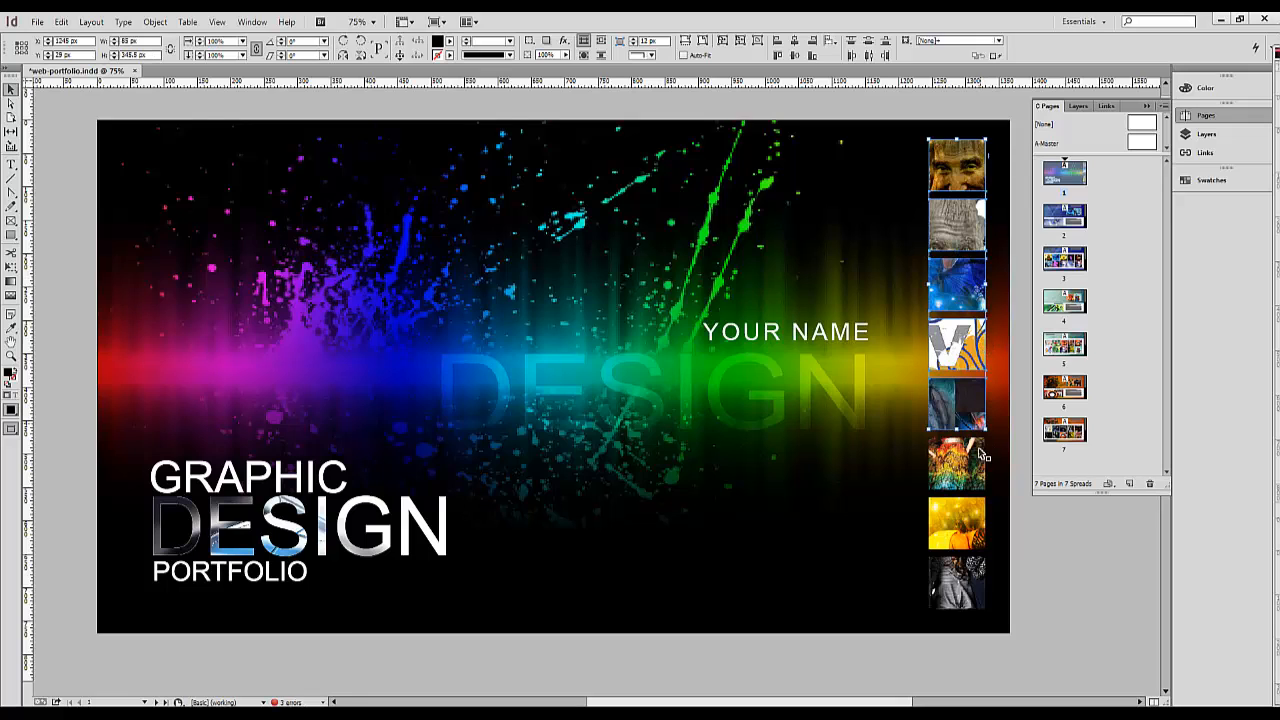
shift+click(983, 460)
shift+click(983, 522)
shift+click(982, 592)
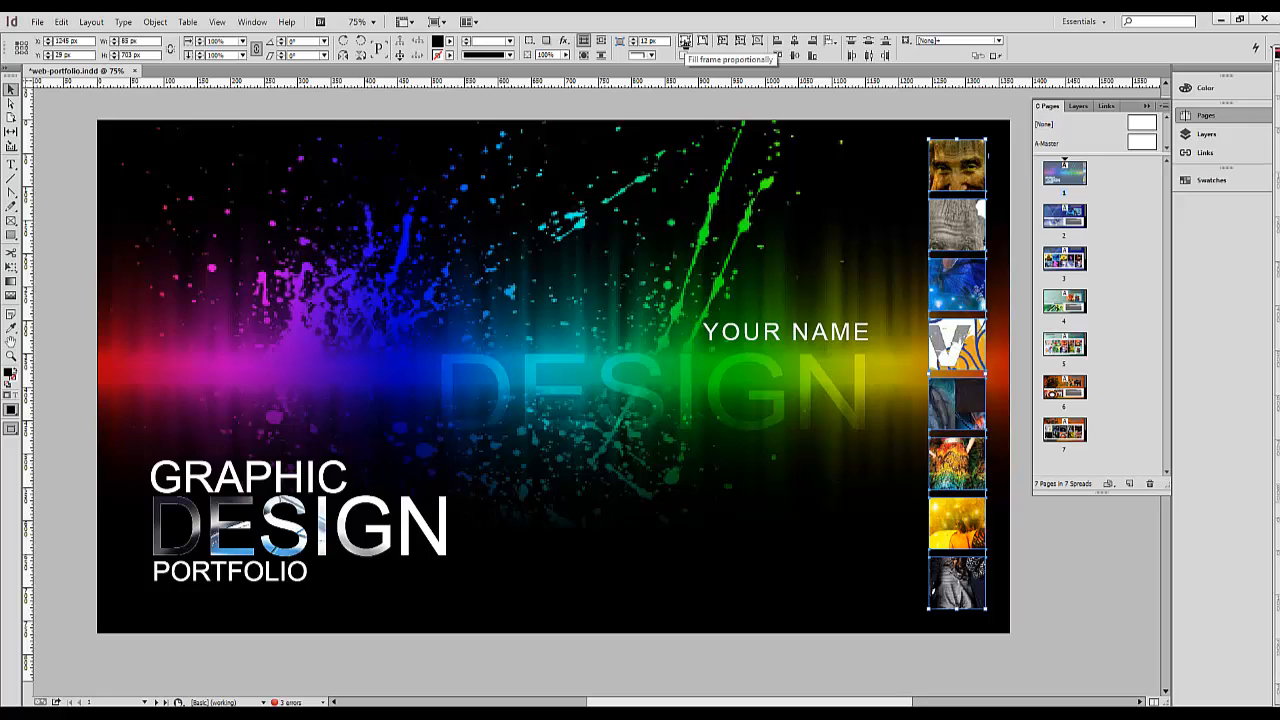
click(685, 42)
click(1114, 623)
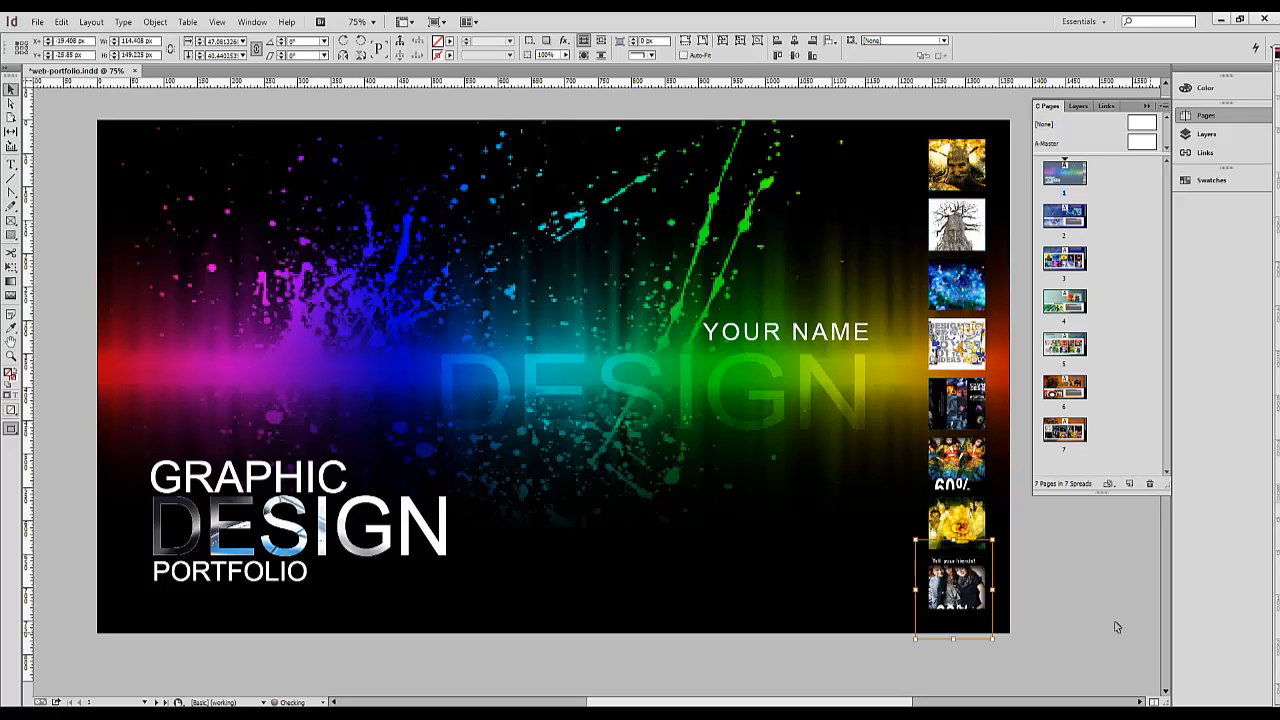